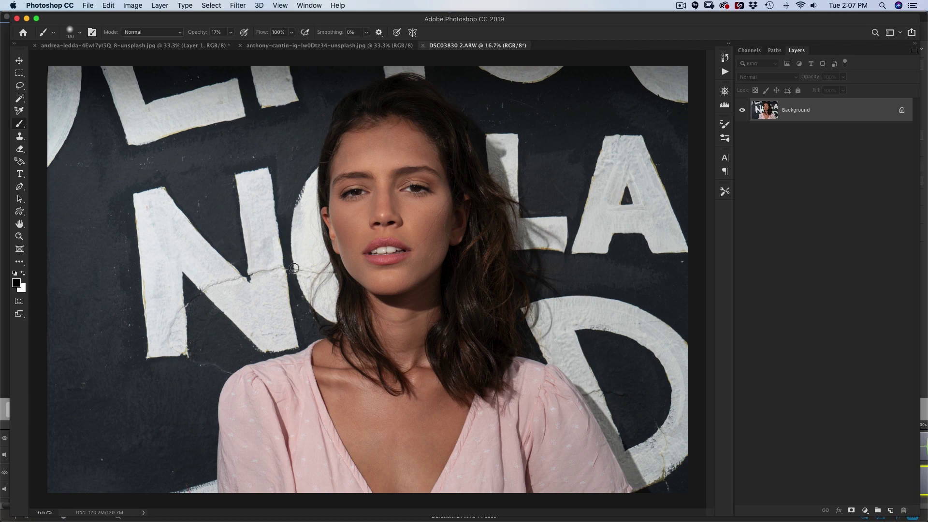
Set the foreground colour to pure red, ff0000
left_click(18, 284)
left_click(428, 245)
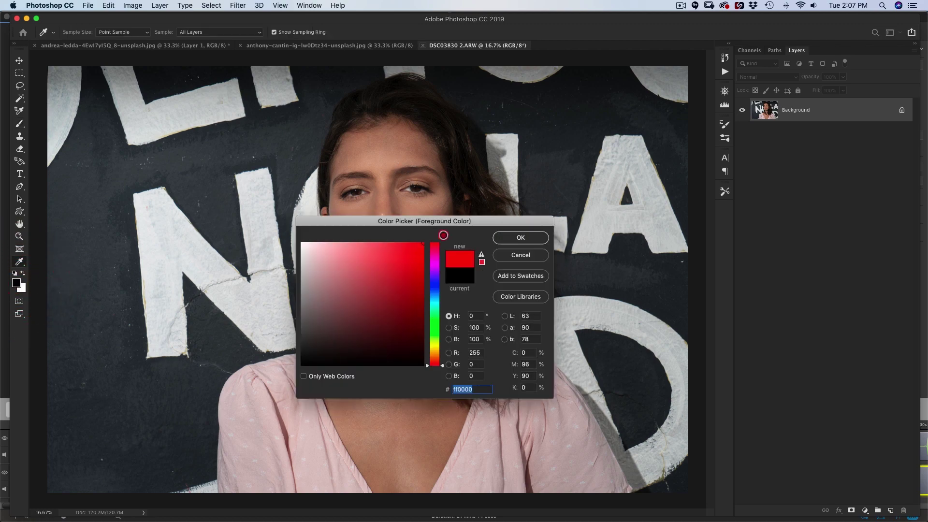
left_click(522, 238)
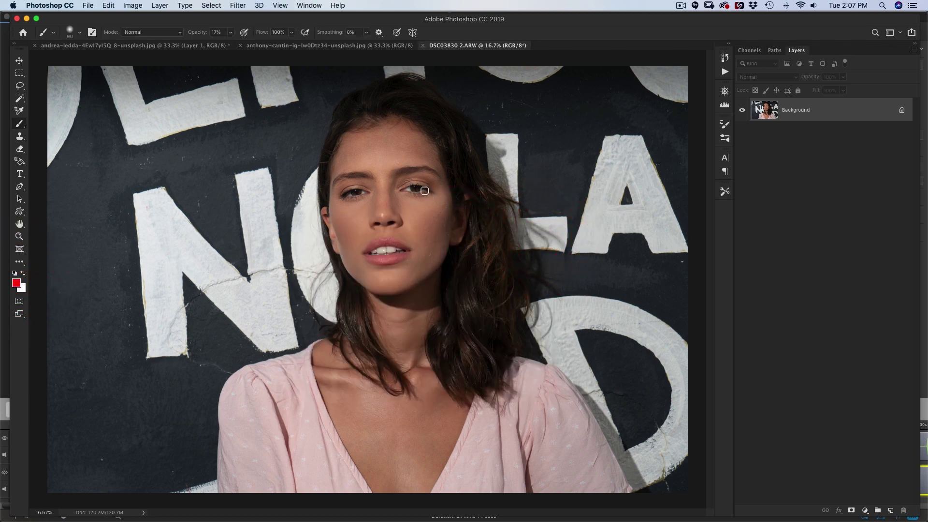
Try red brush strokes down the nose and along the shaded side of the face, undoing each one
mouse_move(403, 187)
left_mouse_down()
mouse_move(395, 186)
mouse_move(396, 220)
left_mouse_up()
key("super+z")
key("bracketleft")
mouse_move(437, 151)
left_mouse_down()
mouse_move(441, 212)
mouse_move(407, 275)
mouse_move(447, 218)
mouse_move(445, 193)
mouse_move(422, 268)
left_mouse_up()
key("super+z")
Try red strokes over the nose and around the mouth with the brush enlarged to size 150, undoing them
key("bracketright")
key("bracketright")
key("bracketright")
key("bracketleft")
left_click_drag(390, 207, 400, 207)
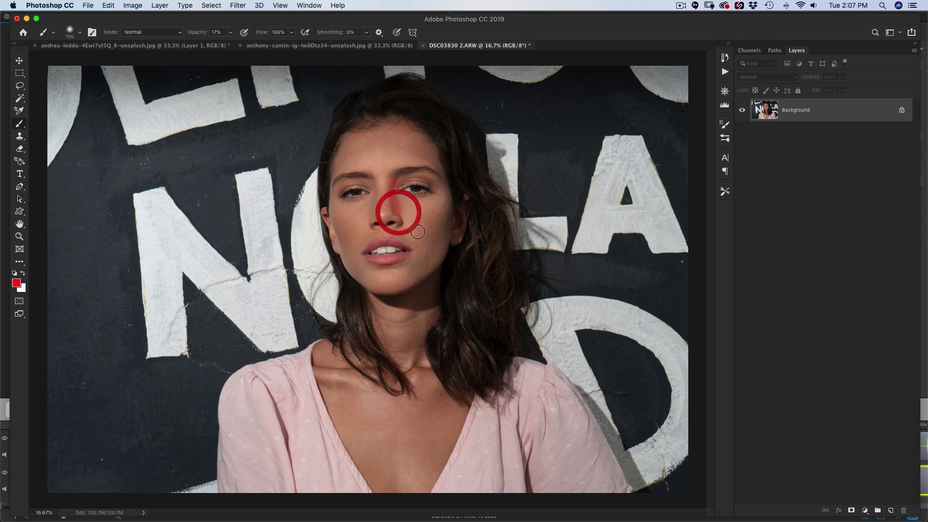
key("super+z")
mouse_move(403, 252)
left_mouse_down()
mouse_move(374, 252)
mouse_move(398, 262)
mouse_move(373, 259)
left_mouse_up()
key("super+z")
Reduce the brush to size 80 and try red strokes around both eyes, undoing all of them
key("bracketleft")
key("bracketleft")
key("bracketleft")
key("bracketleft")
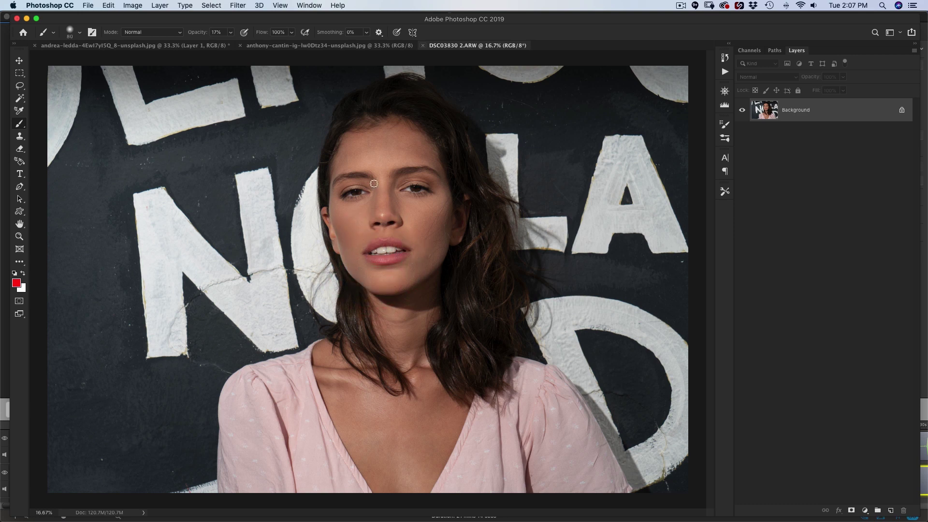
mouse_move(368, 188)
left_mouse_down()
mouse_move(340, 190)
mouse_move(427, 181)
left_mouse_up()
mouse_move(363, 191)
left_mouse_down()
mouse_move(353, 192)
mouse_move(419, 189)
left_mouse_up()
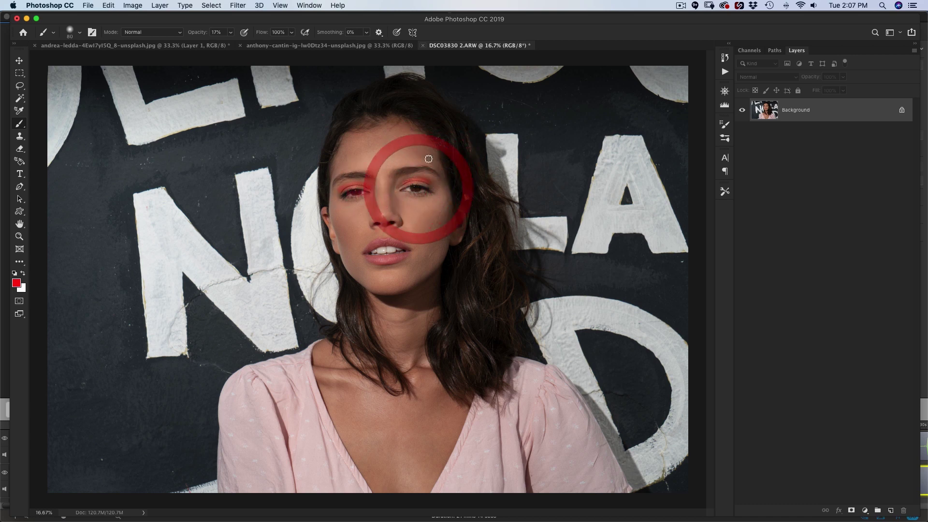
key("super+z")
key("super+z")
key("super+z")
key("super+z")
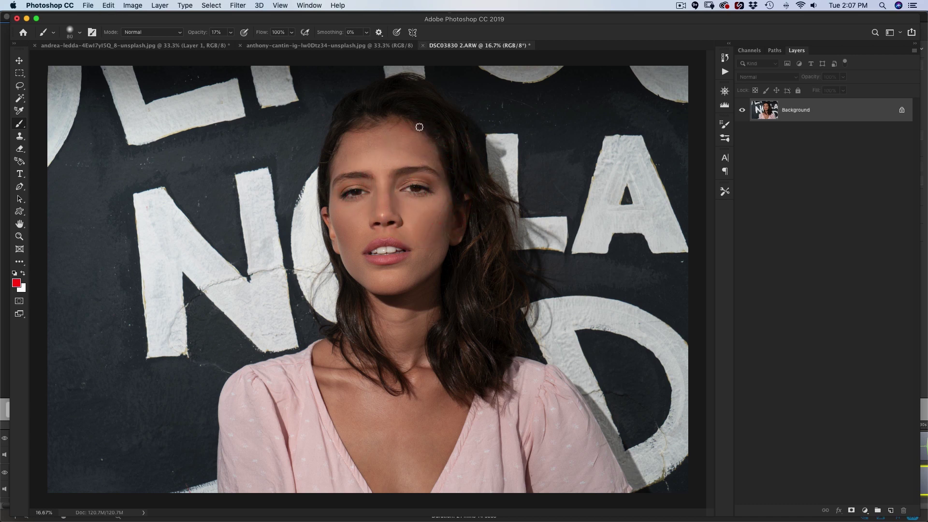
Try a red brush stroke along the forehead's hairline and undo it
mouse_move(405, 117)
left_mouse_down()
mouse_move(363, 124)
mouse_move(335, 175)
mouse_move(378, 122)
left_mouse_up()
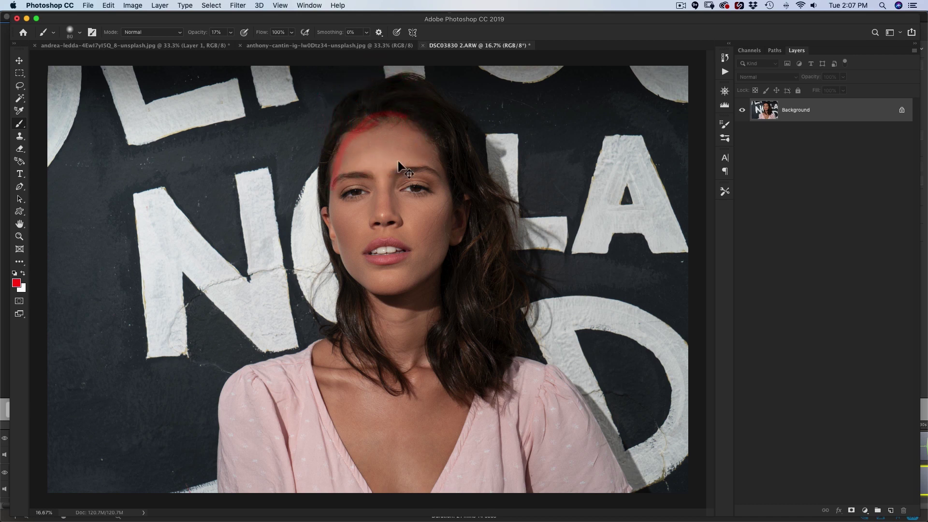
key("super+z")
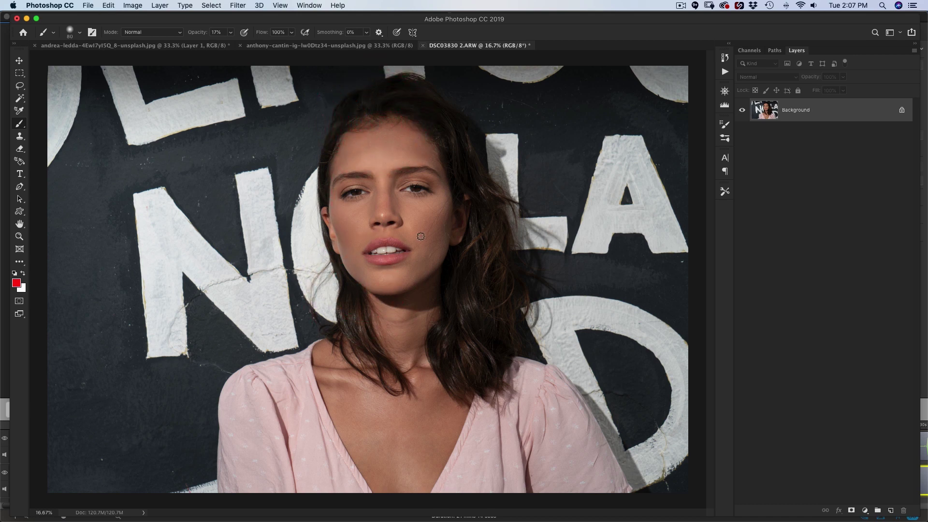
key("super+minus")
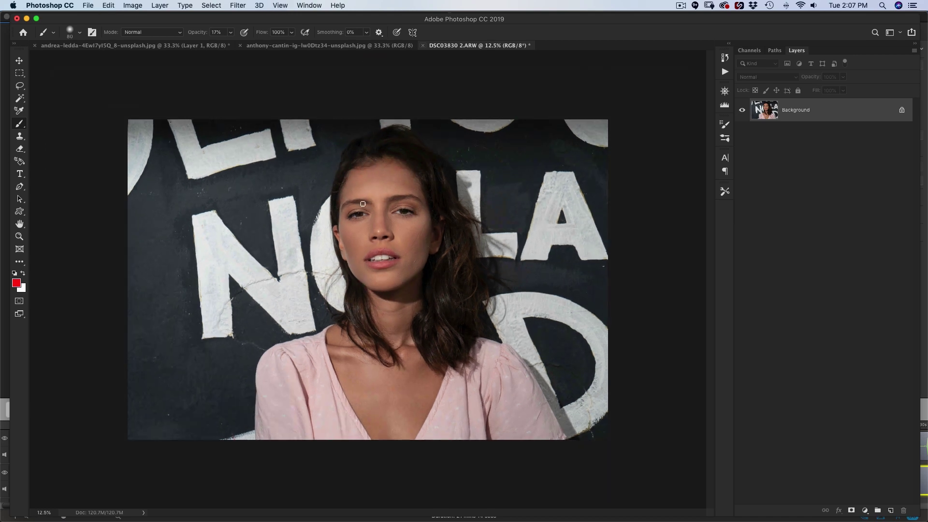
key("super+plus")
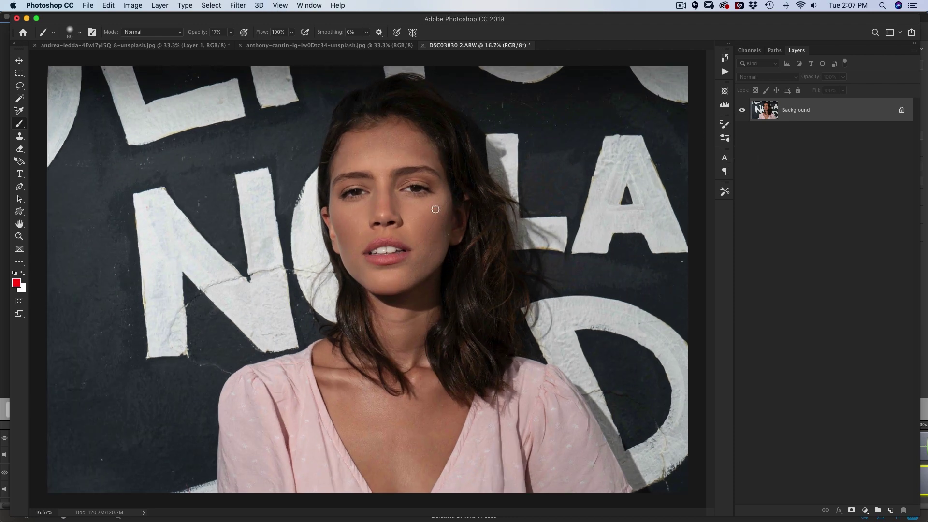
Convert the locked Background into a regular layer and switch to the Move tool
double_click(765, 111)
left_click(873, 320)
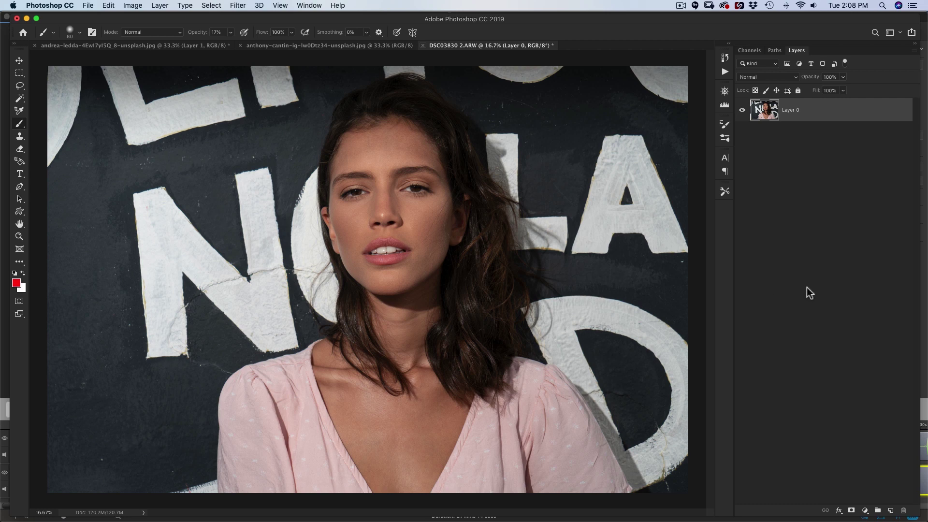
key("v")
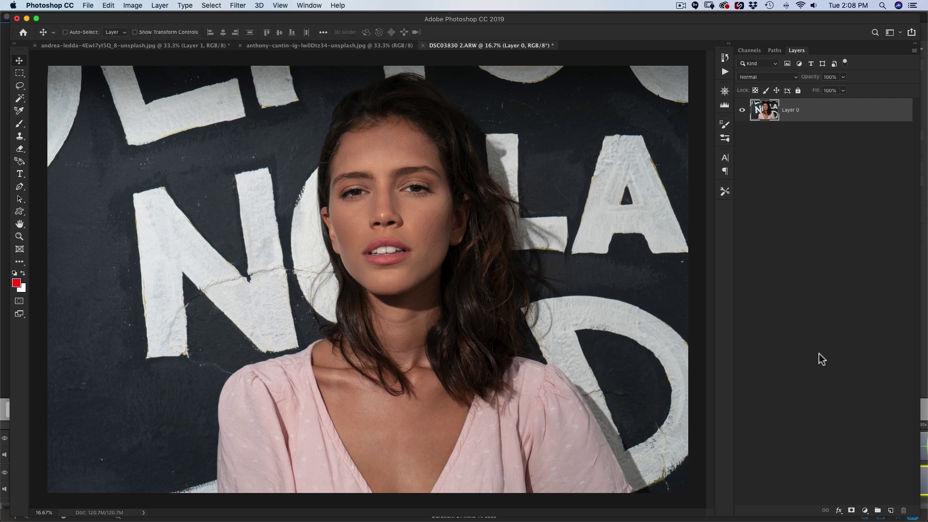
Add a Curves adjustment layer above the portrait and place a duplicate of it directly beneath
left_click(864, 510)
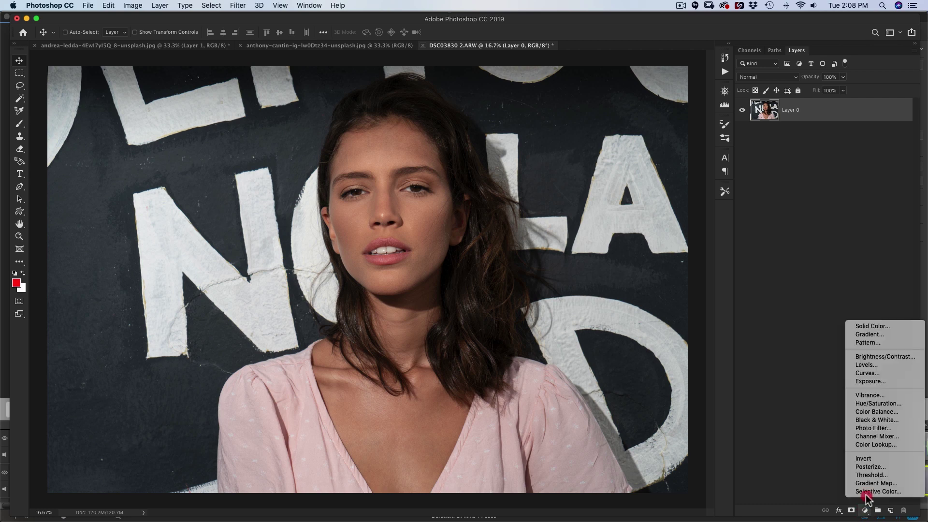
left_click(886, 375)
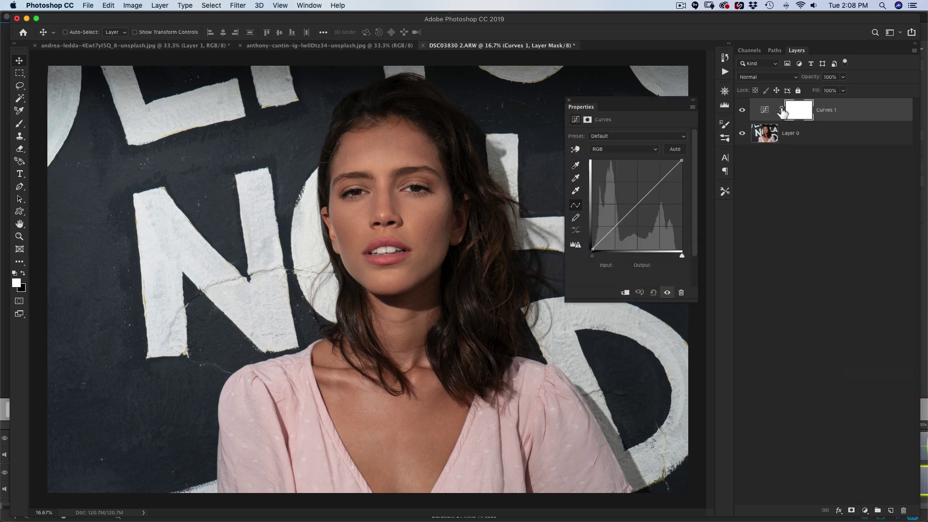
left_click_drag(768, 111, 769, 121)
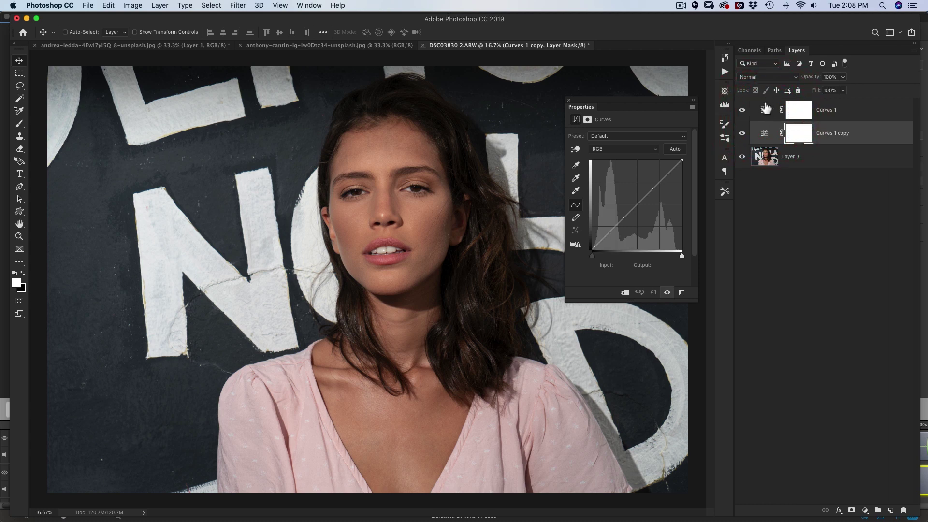
Rename the upper Curves layer Dodge and the lower one Burn
double_click(822, 112)
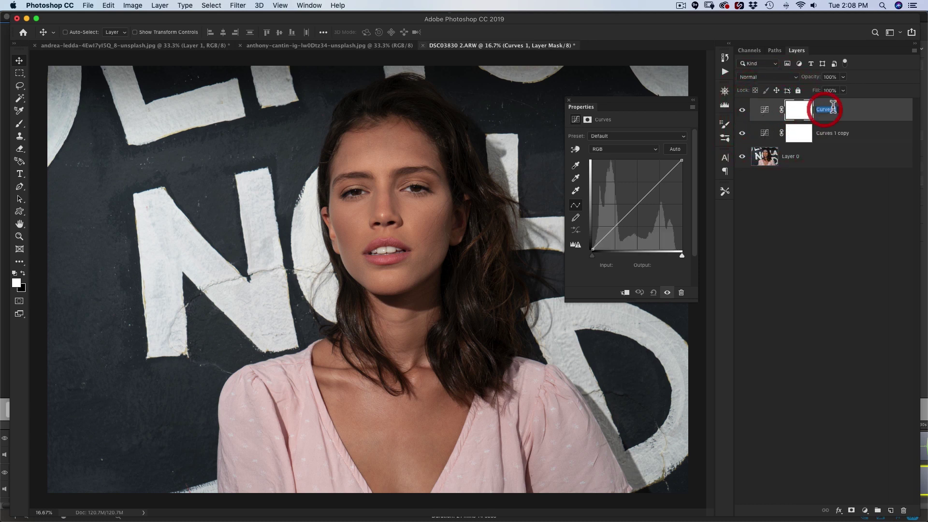
type("Dodge")
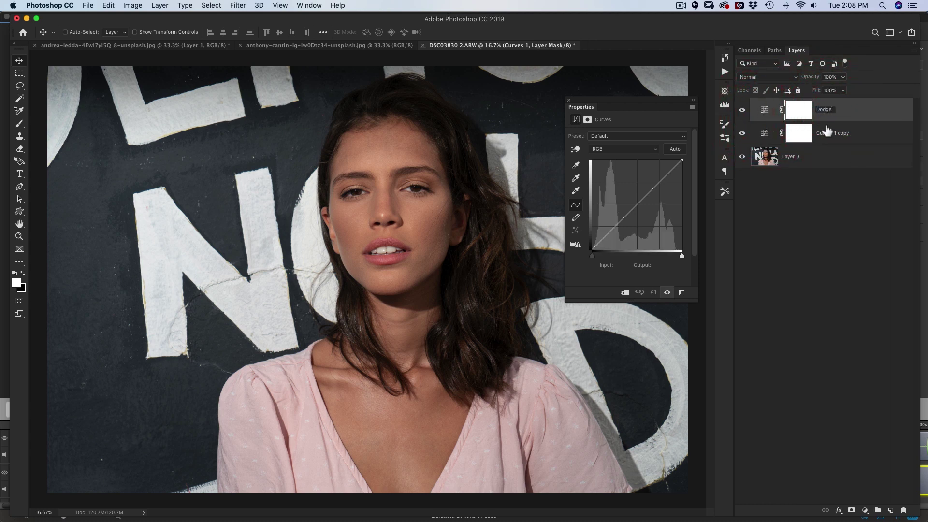
double_click(833, 134)
type("Burn")
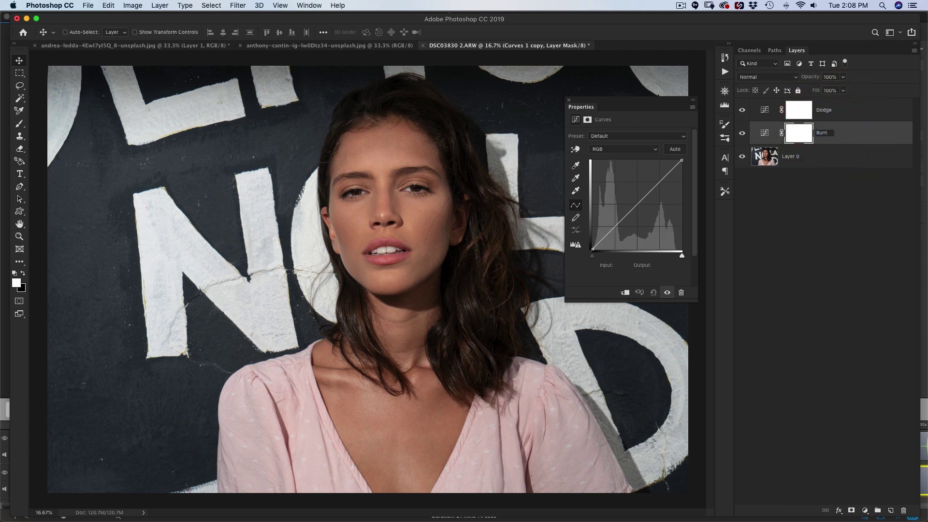
key("Return")
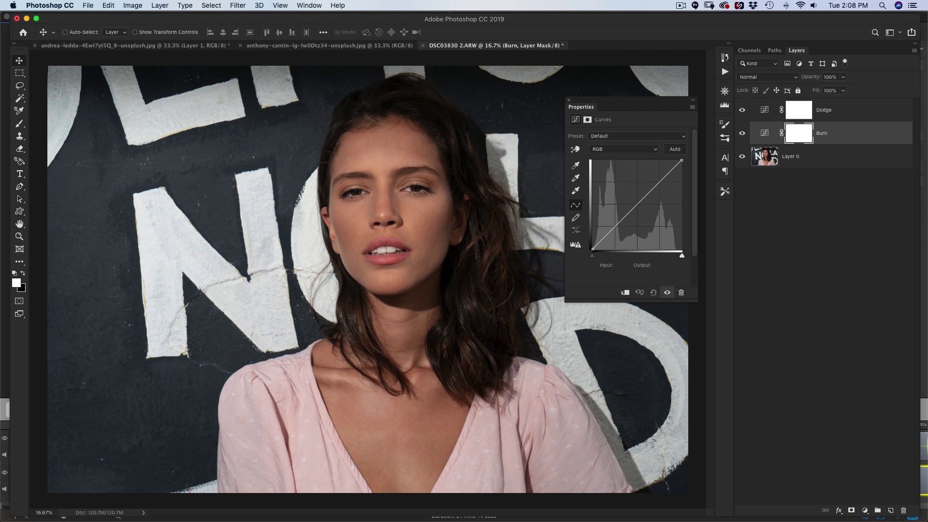
Darken the Burn layer by pulling its curve down to input 145, output 97, and invert its mask to black
left_click(765, 133)
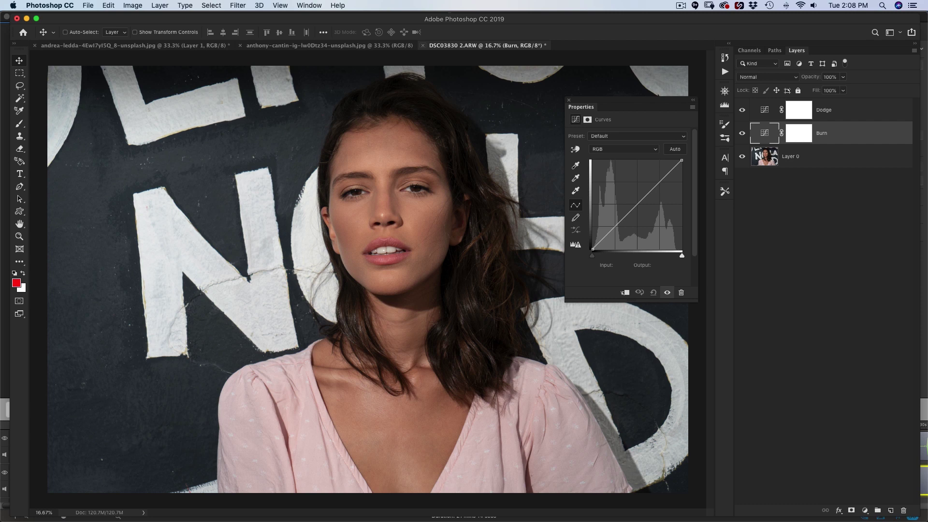
left_click_drag(634, 209, 639, 217)
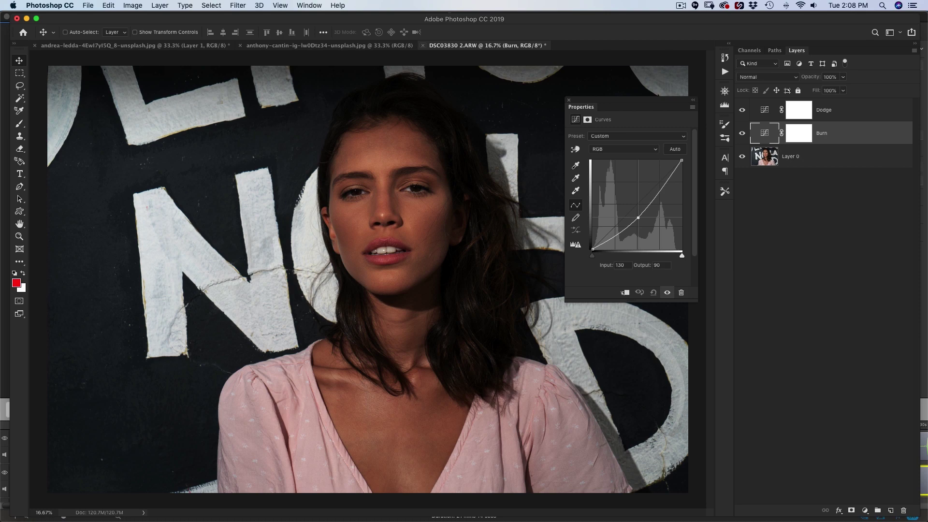
mouse_move(638, 218)
left_mouse_down()
mouse_move(675, 172)
mouse_move(626, 223)
mouse_move(643, 215)
left_mouse_up()
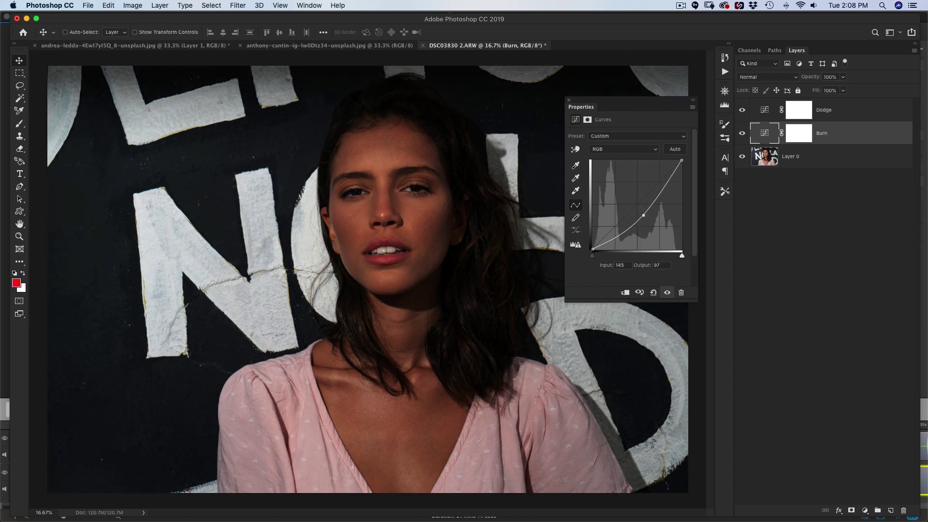
left_click(798, 133)
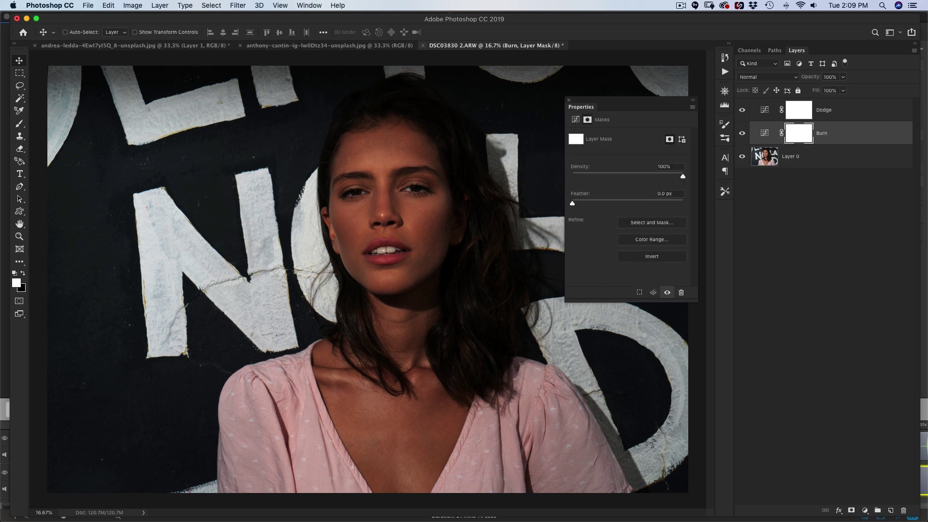
key("super+i")
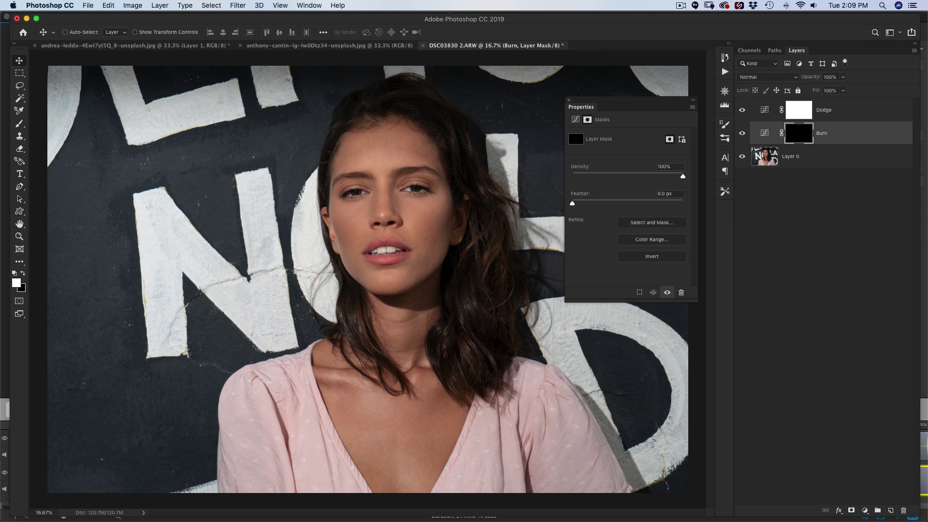
Brighten the Dodge layer by raising its curve's midpoint to input 107, output 150
left_click(846, 110)
mouse_move(635, 207)
left_mouse_down()
mouse_move(623, 191)
mouse_move(630, 196)
left_mouse_up()
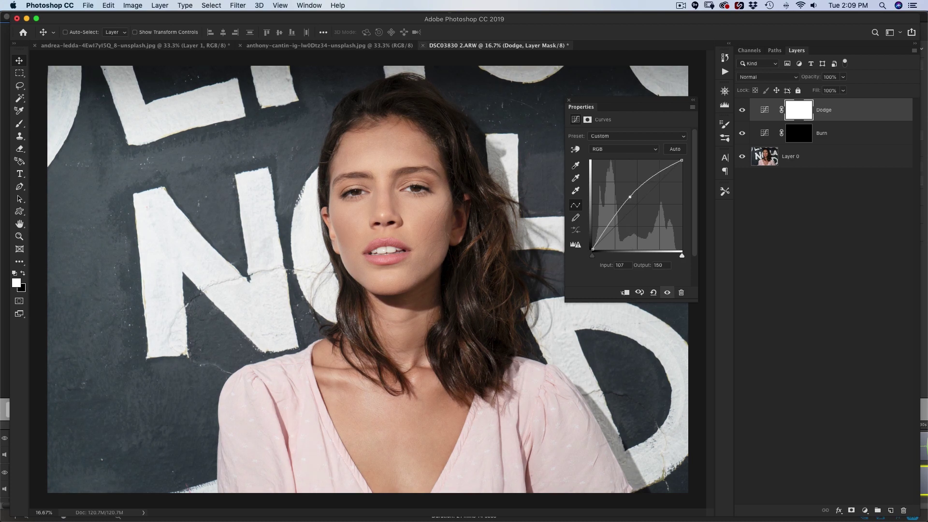
Invert the Dodge layer's mask to black and switch to the Brush tool
key("super+i")
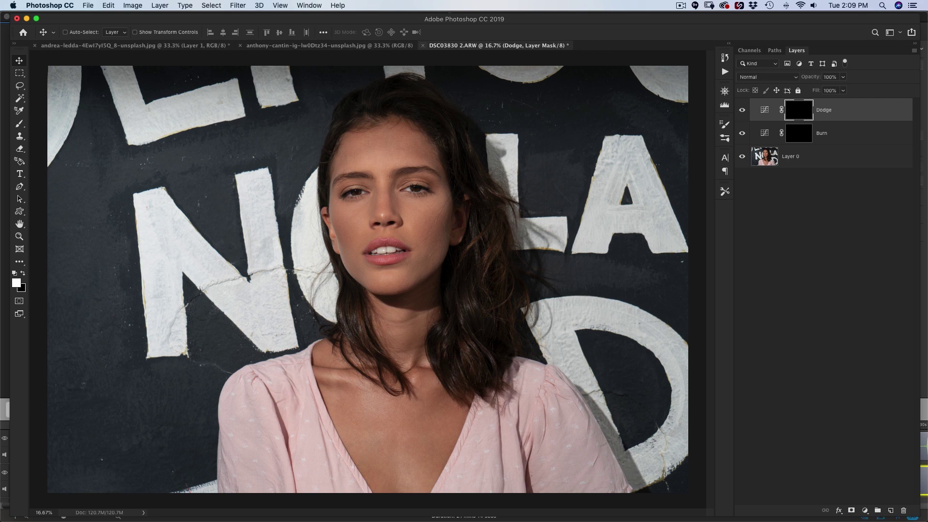
key("b")
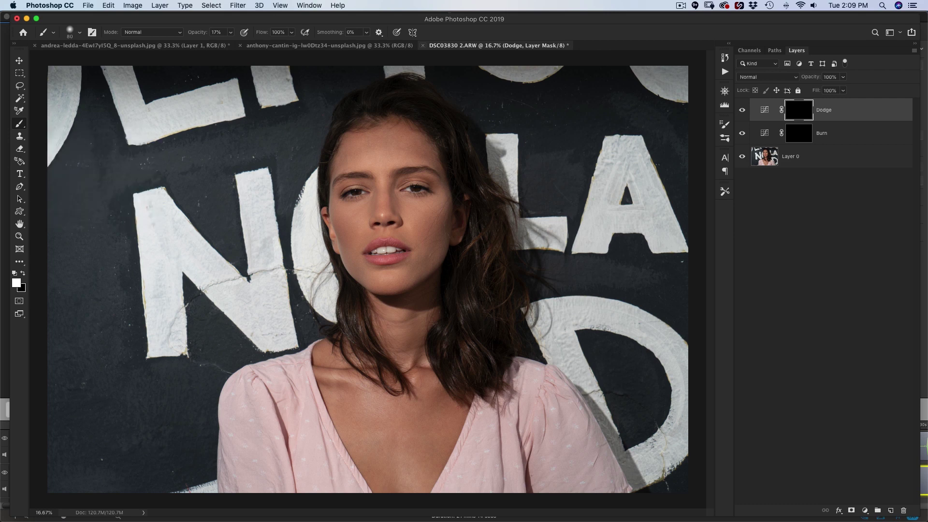
Try to set the foreground colour to red, ff0000, while the Dodge mask is targeted
key("n")
left_click_drag(414, 251, 424, 242)
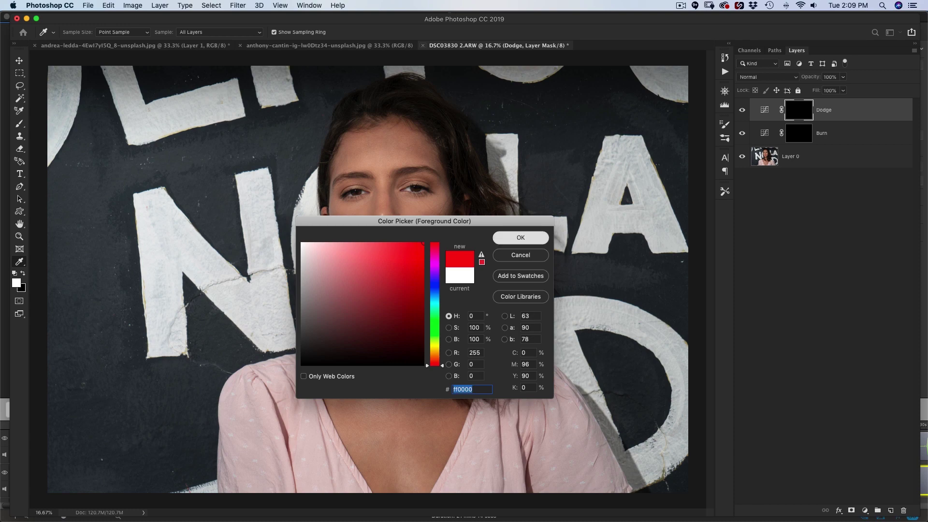
left_click(521, 238)
left_click(16, 283)
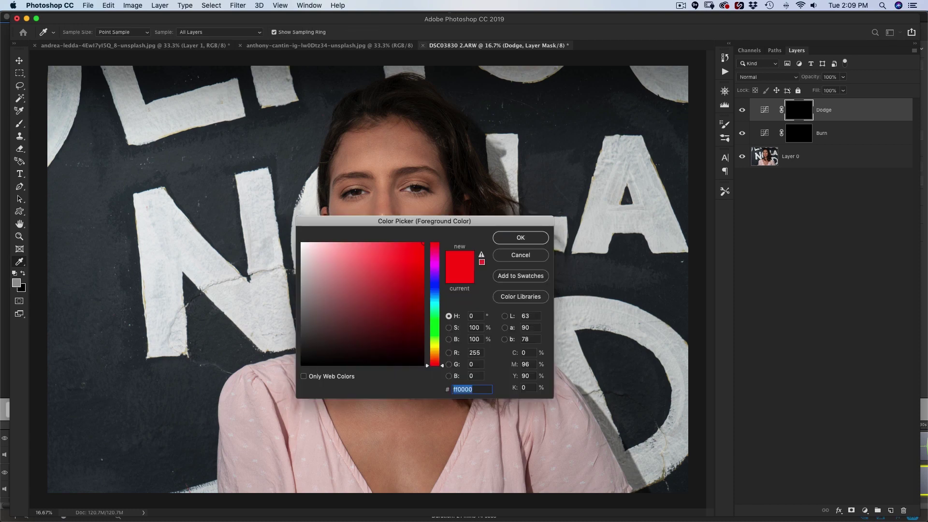
key("Escape")
left_click(132, 5)
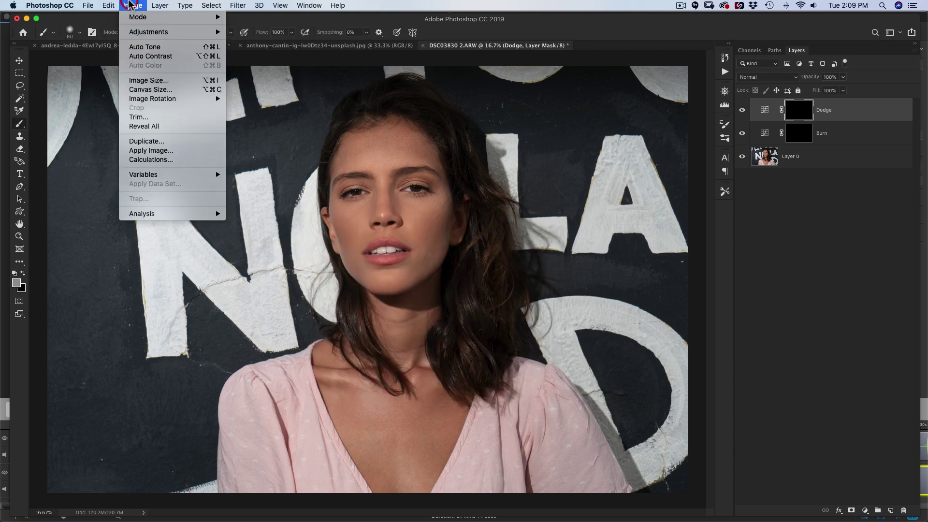
left_click(134, 6)
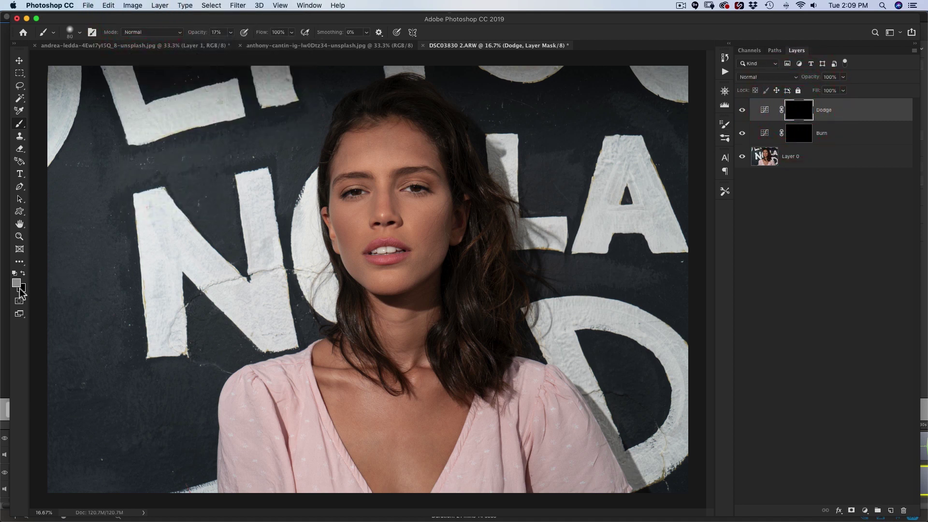
Target the Dodge layer's curve, reset and swap the foreground and background colours, and return to its mask
left_click(765, 110)
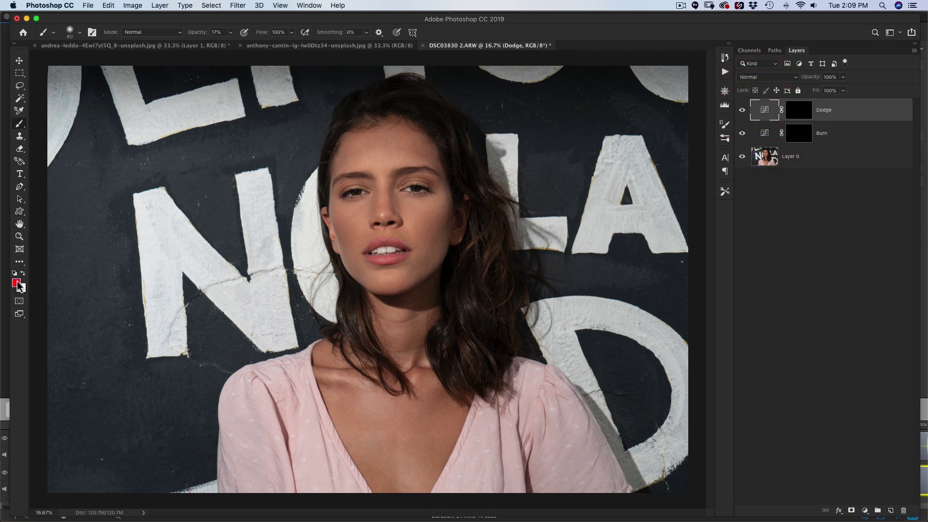
key("d")
key("x")
key("x")
key("x")
left_click(803, 114)
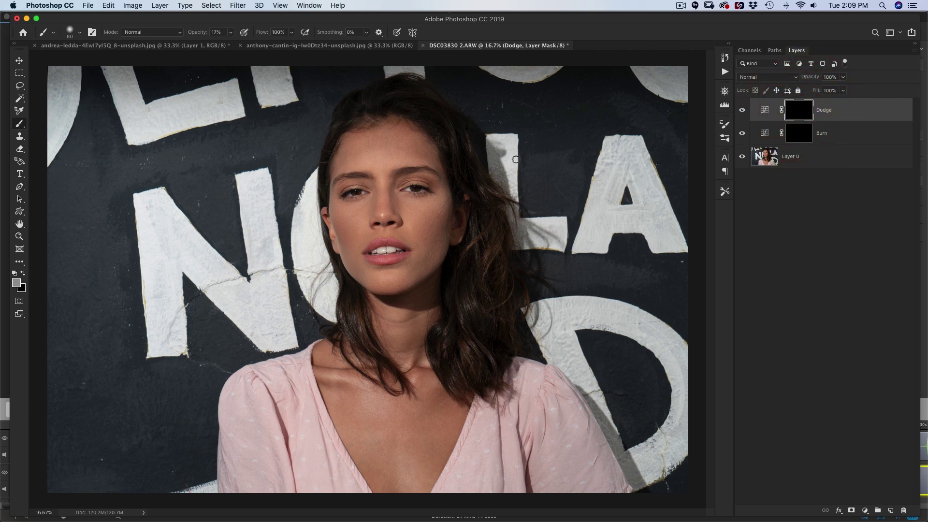
Prepare a white brush at size 200 and 21% opacity for painting on the Dodge mask
key("d")
key("bracketright")
key("bracketright")
key("bracketright")
key("bracketright")
key("bracketright")
key("bracketright")
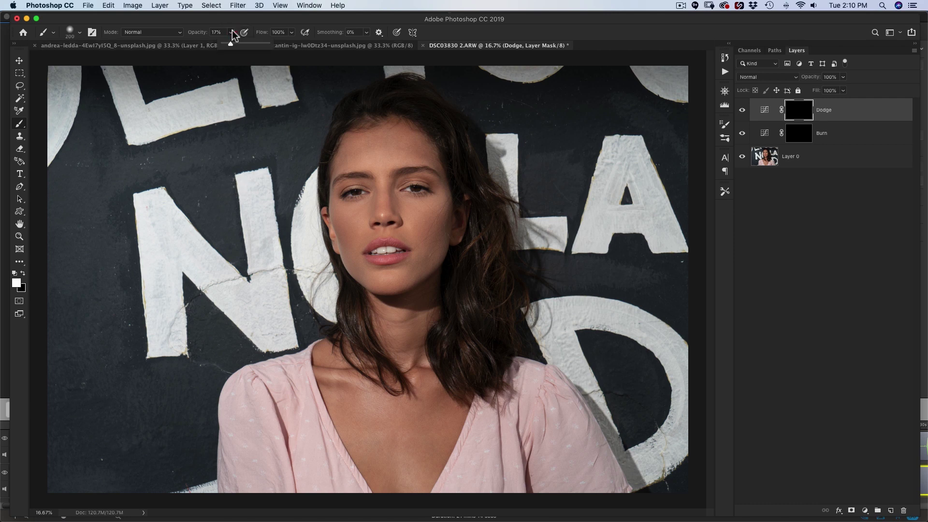
mouse_move(230, 32)
left_mouse_down()
mouse_move(240, 42)
mouse_move(232, 47)
left_mouse_up()
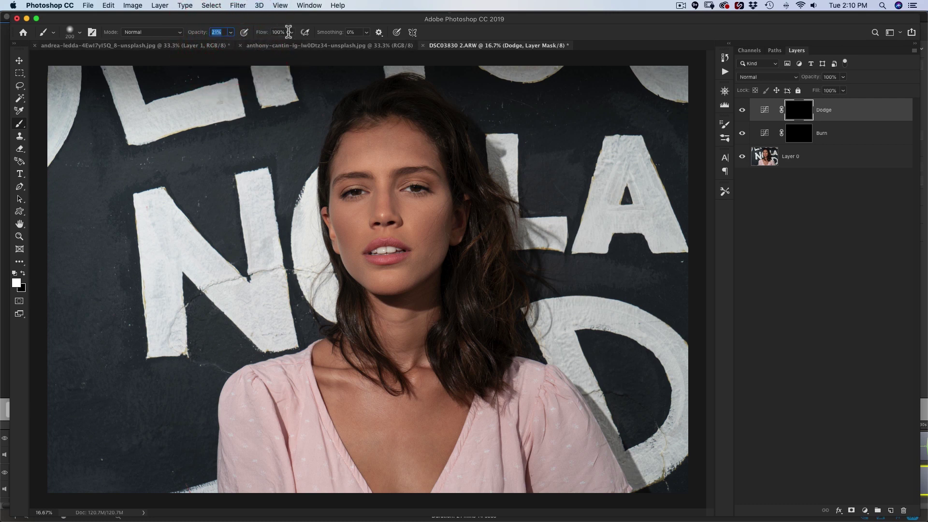
Try lightening the forehead on the Dodge mask with the brush at 100% opacity and 19% flow
key("super+plus")
key("super+plus")
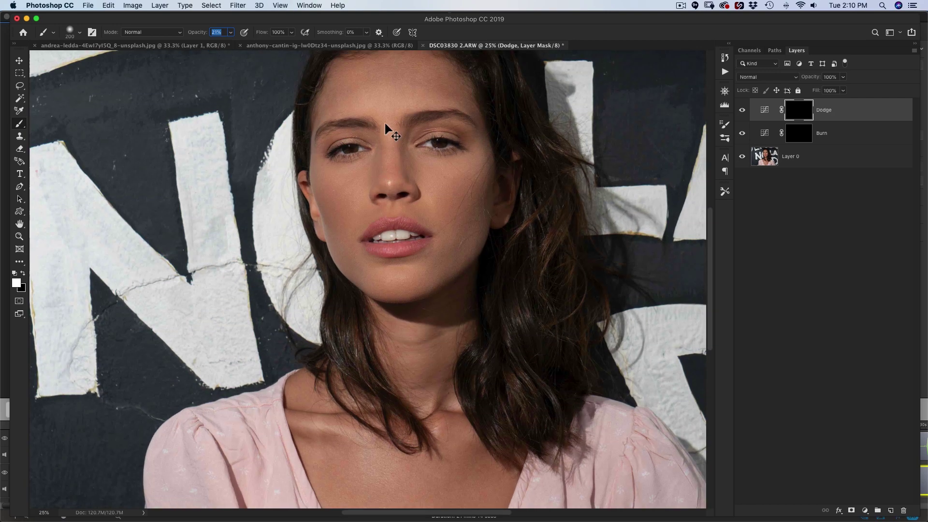
left_click_drag(439, 134, 391, 246)
key("super+equal")
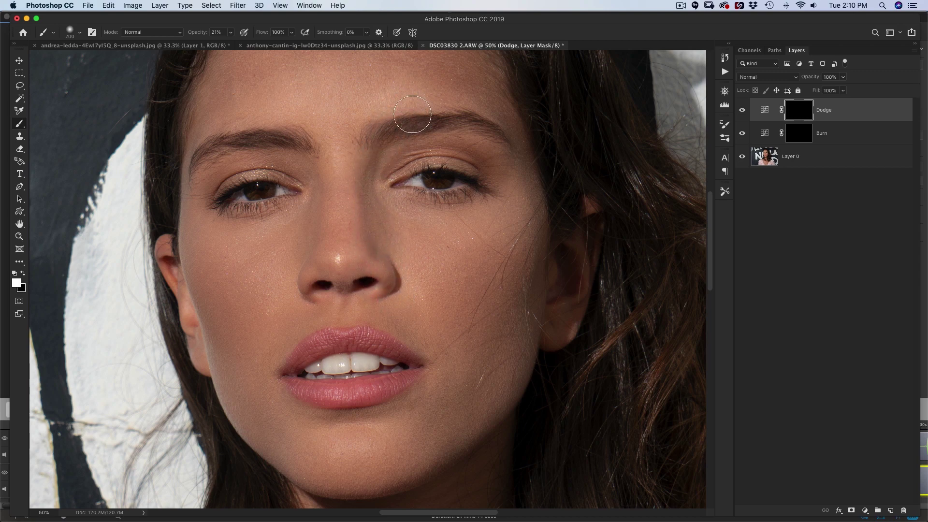
mouse_move(391, 290)
left_mouse_down()
mouse_move(377, 260)
mouse_move(408, 113)
left_mouse_up()
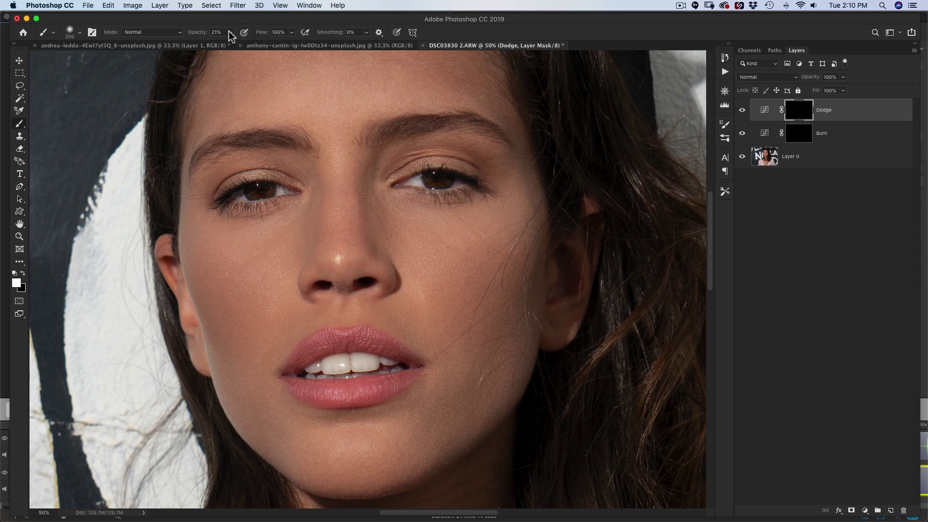
left_click_drag(228, 31, 254, 49)
mouse_move(387, 132)
left_mouse_down()
mouse_move(371, 187)
mouse_move(386, 267)
mouse_move(383, 147)
mouse_move(373, 136)
mouse_move(375, 281)
mouse_move(385, 144)
mouse_move(366, 154)
mouse_move(381, 298)
mouse_move(405, 98)
mouse_move(363, 207)
mouse_move(363, 240)
left_mouse_up()
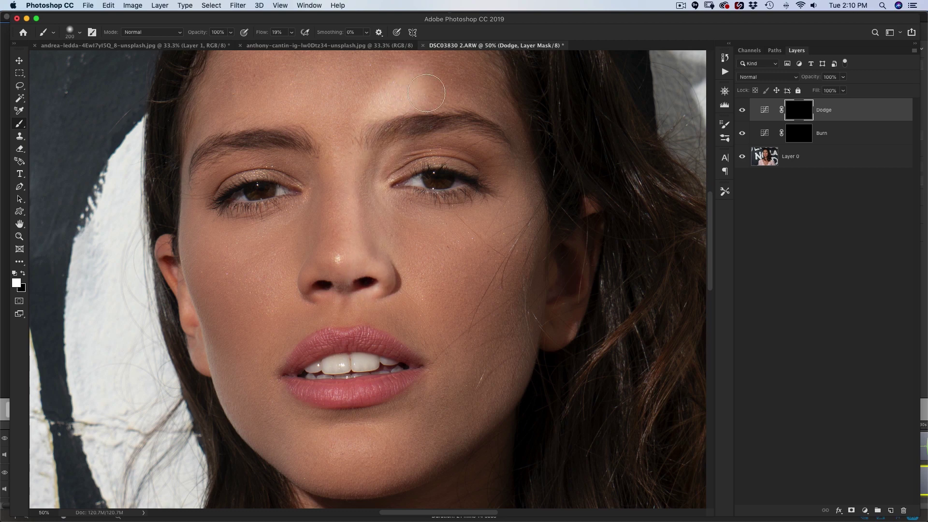
left_click_drag(426, 93, 391, 142)
key("super+z")
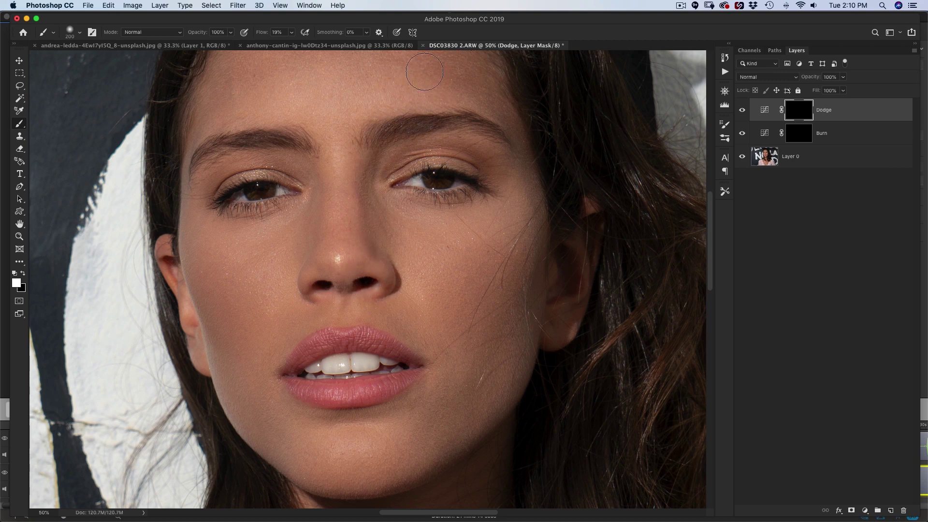
Set the brush to 18% opacity and 100% flow
left_click(230, 32)
left_click(195, 45)
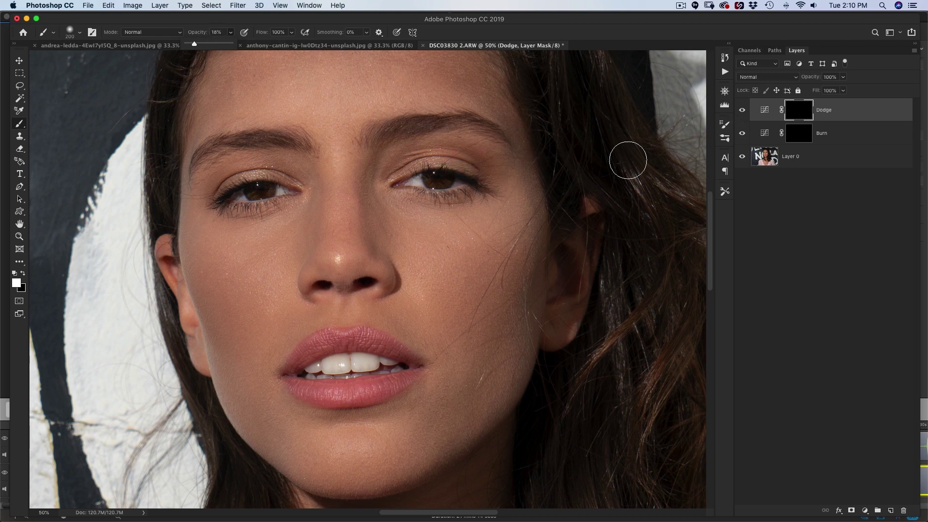
left_click_drag(483, 234, 514, 265)
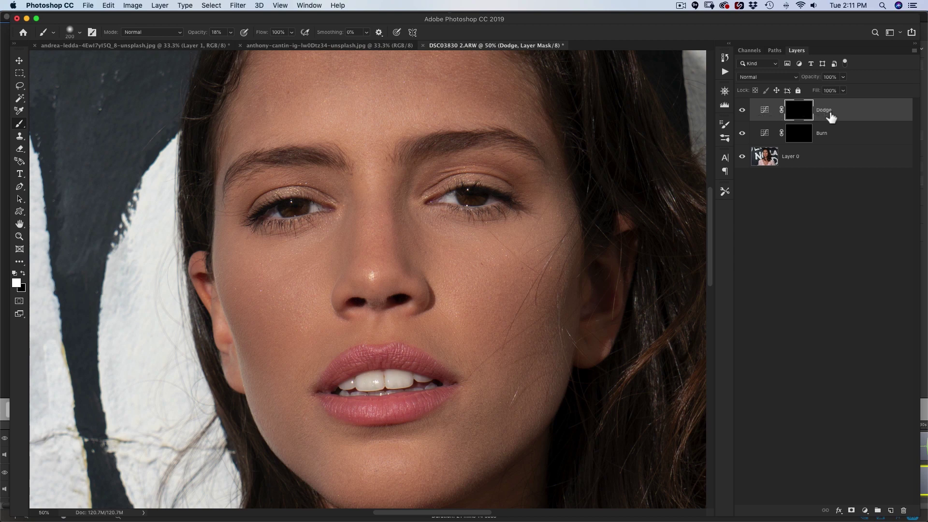
Adjust the midtone point of the Dodge layer's curve to input 99 and output 155
double_click(767, 114)
left_click_drag(630, 197, 627, 195)
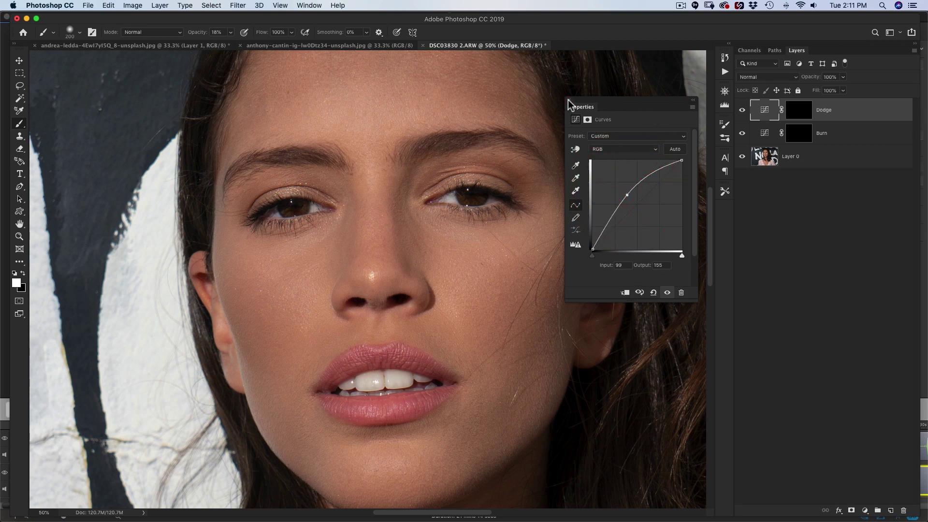
left_click(568, 103)
Add a blank layer above Dodge, try the Soft Light blend mode on it, and delete the layer
left_click(890, 512)
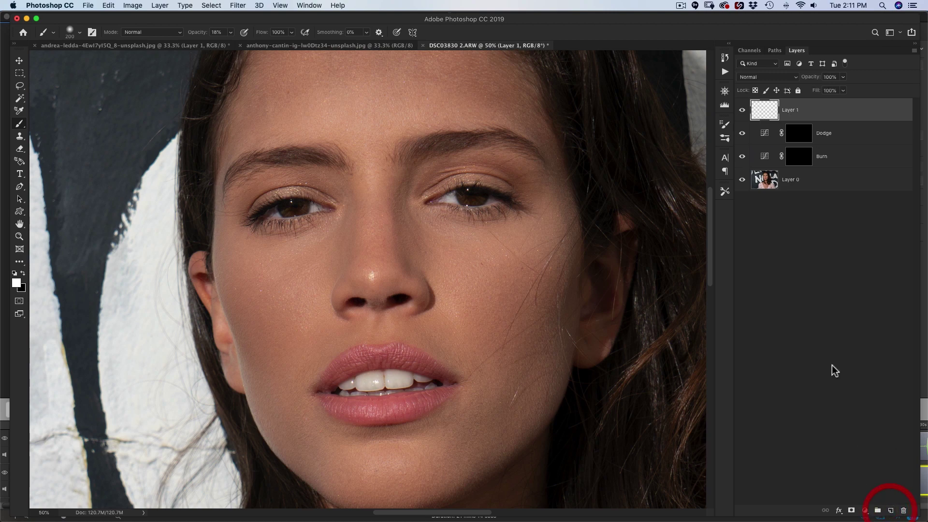
left_click(771, 77)
left_click(765, 188)
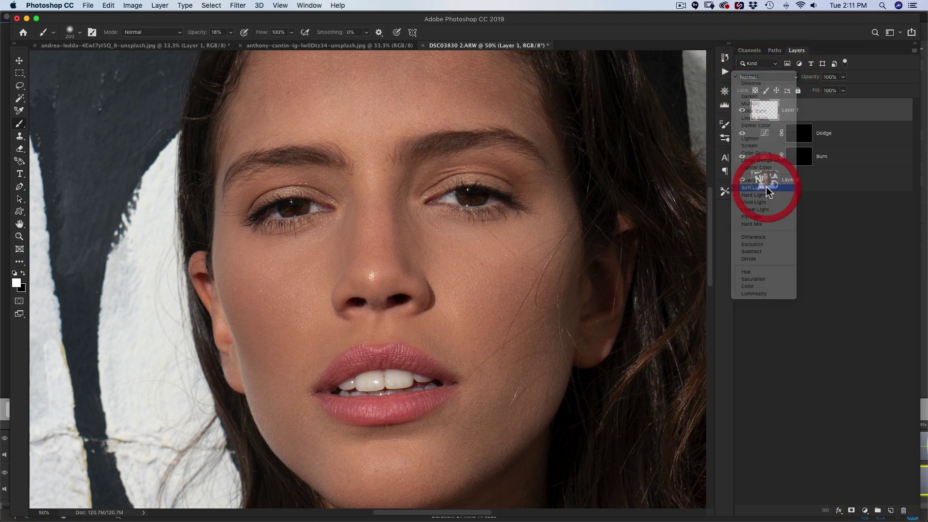
key("BackSpace")
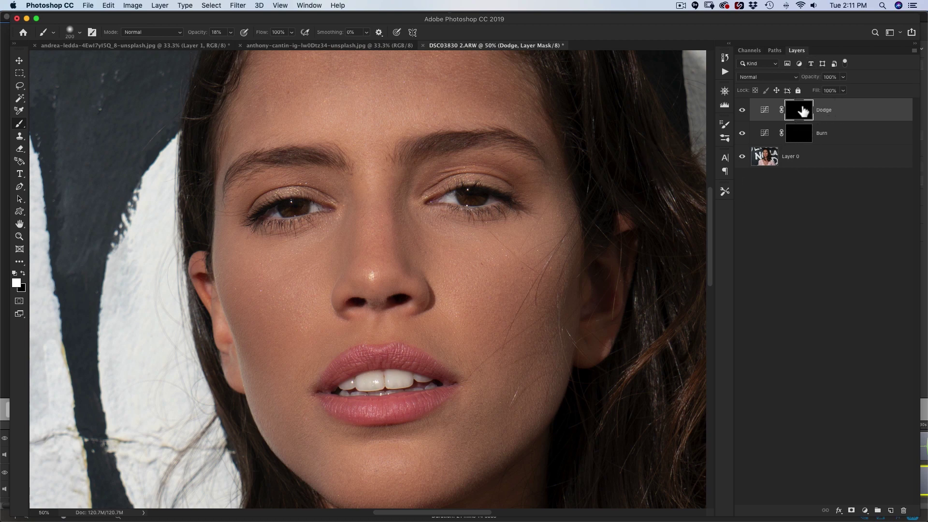
Target the Burn layer's mask and enlarge the brush to size 400 for the face
left_click(800, 137)
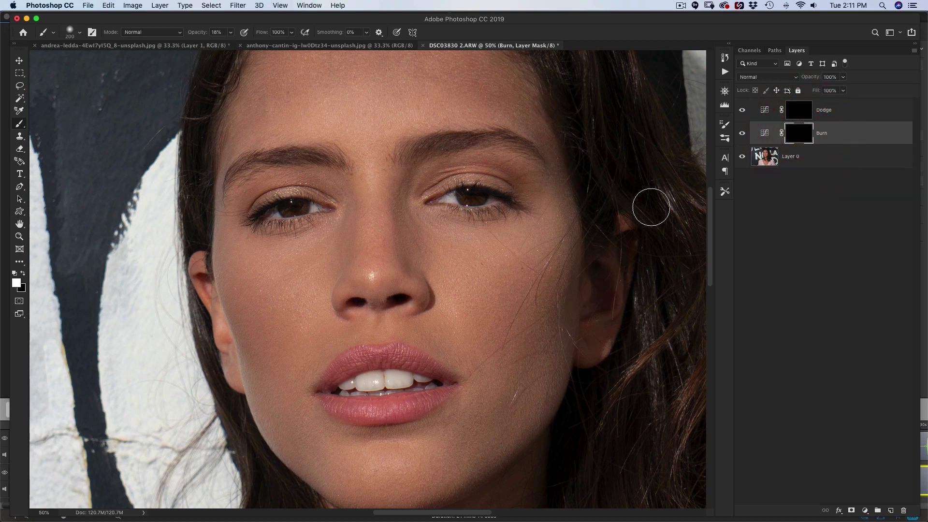
key("bracketright")
key("bracketright")
key("bracketright")
key("bracketright")
key("bracketright")
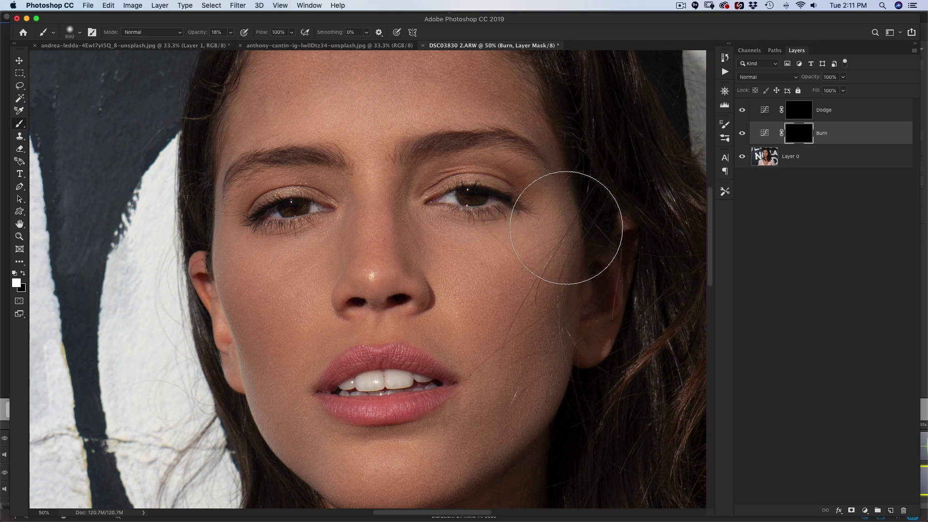
key("super+minus")
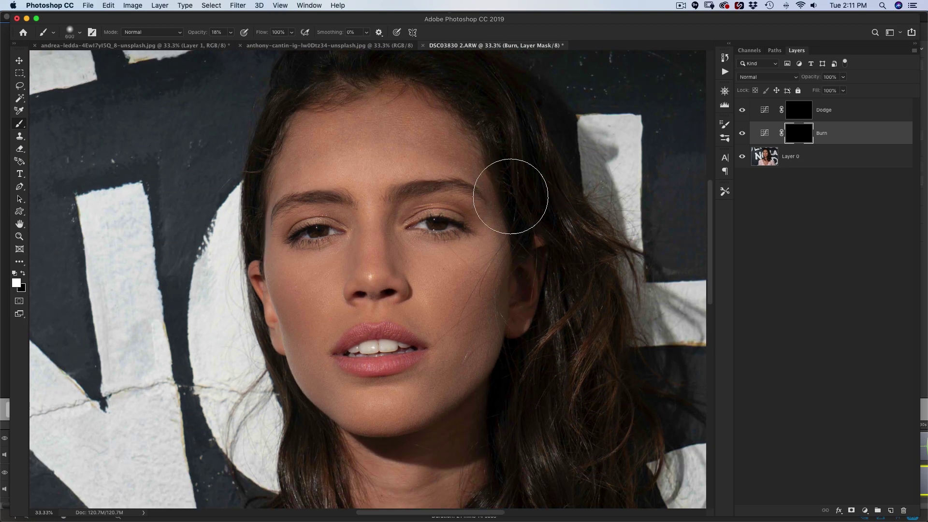
key("bracketleft")
key("bracketleft")
key("super+plus")
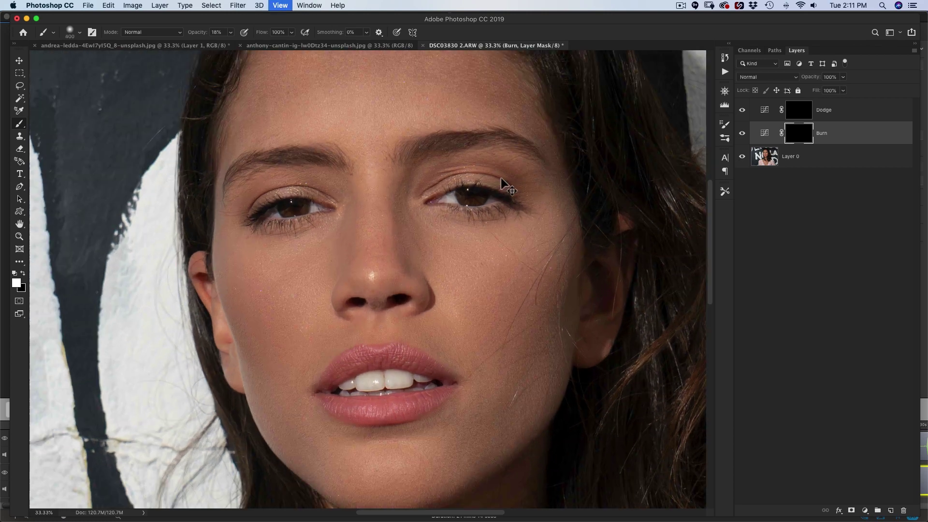
key("super+minus")
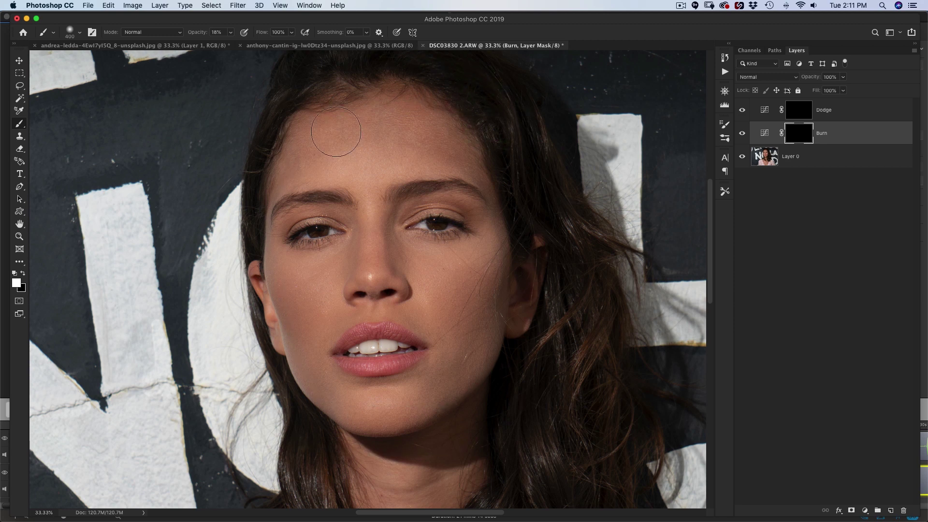
key("bracketleft")
key("bracketright")
Reduce the brush to size 40 for close-up work on the cheek's skin texture
key("super+1")
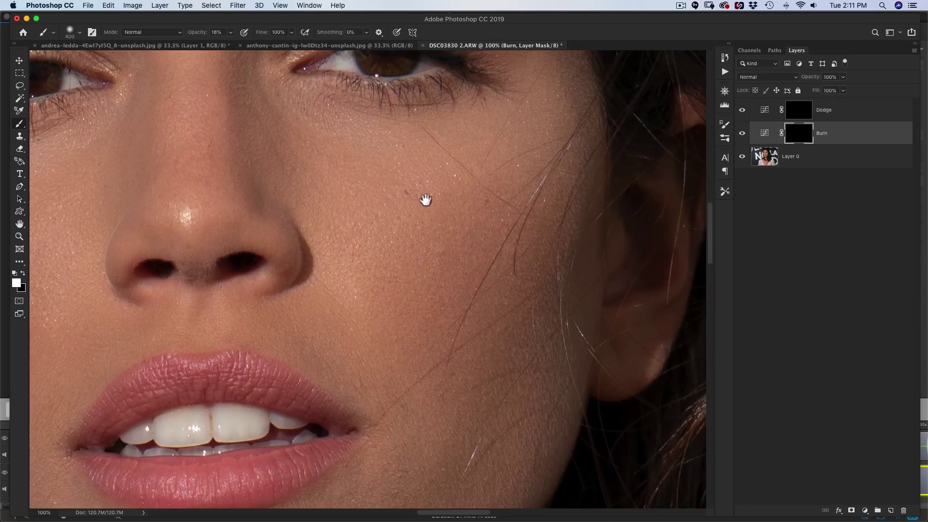
key("super+equal")
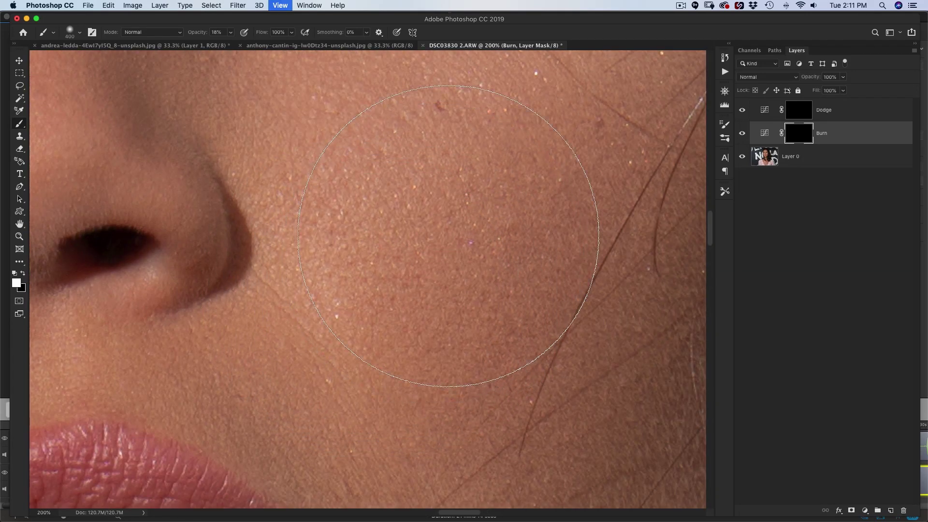
key("bracketleft")
key("bracketleft")
key("bracketleft")
key("bracketleft")
key("bracketleft")
key("bracketleft")
key("bracketleft")
key("bracketleft")
key("bracketleft")
key("bracketleft")
key("bracketleft")
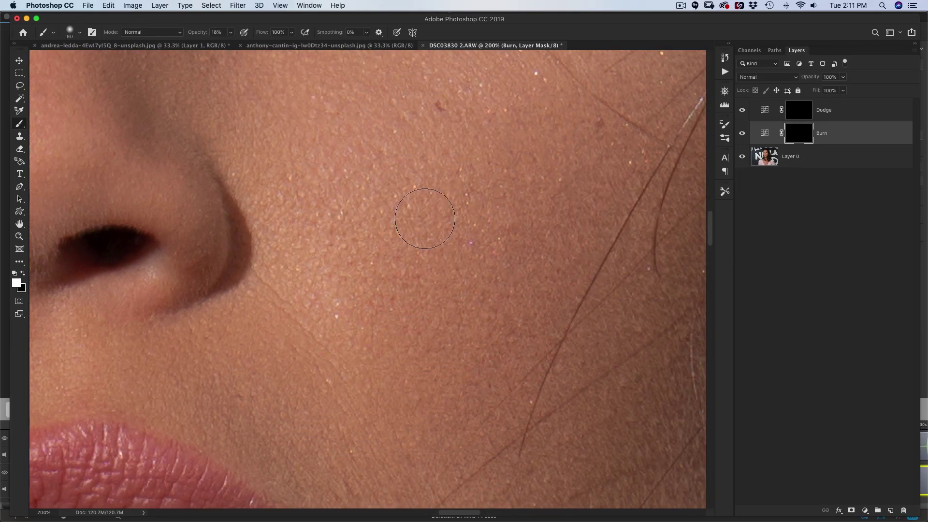
key("bracketleft")
key("bracketleft")
key("super+minus")
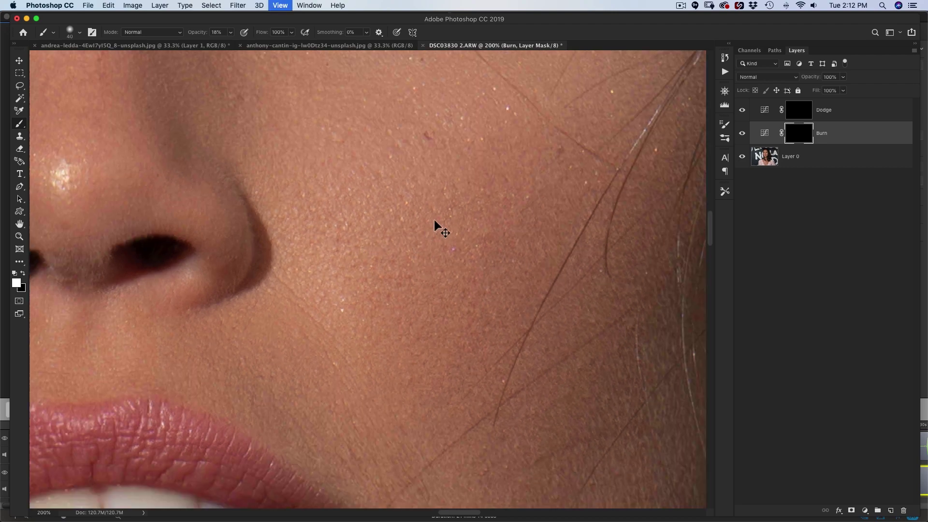
key("super+minus")
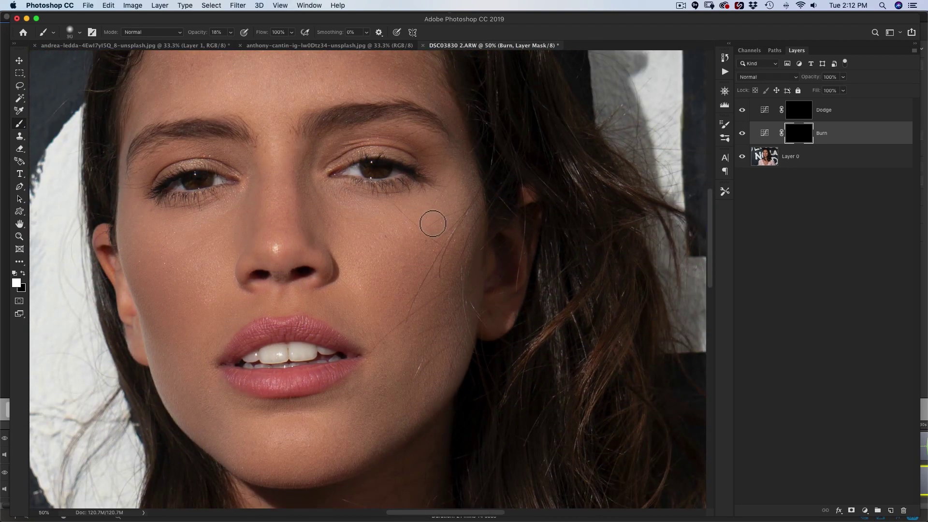
key("super+minus")
key("super+minus")
With a size 300 brush, burn along the right edge of the face from the jaw upward on the Burn mask
key("bracketright")
key("bracketright")
key("bracketright")
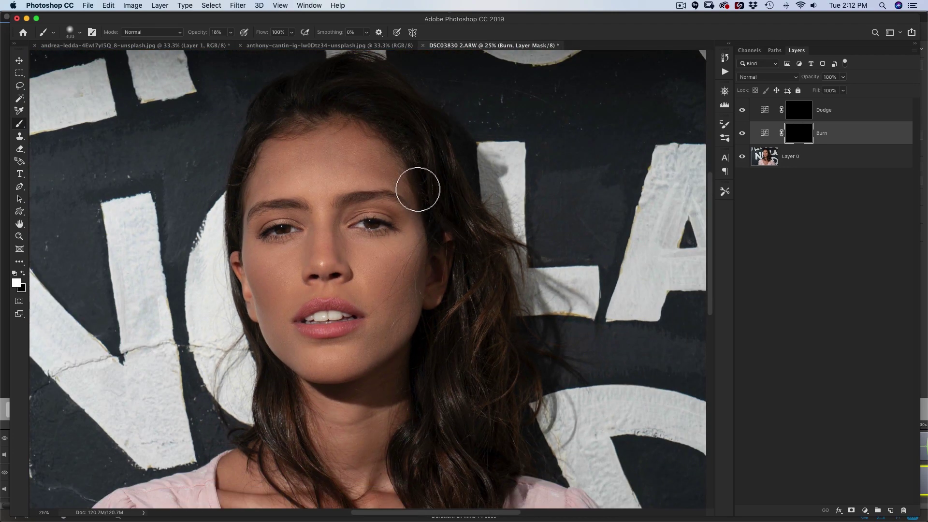
key("bracketleft")
key("super+equal")
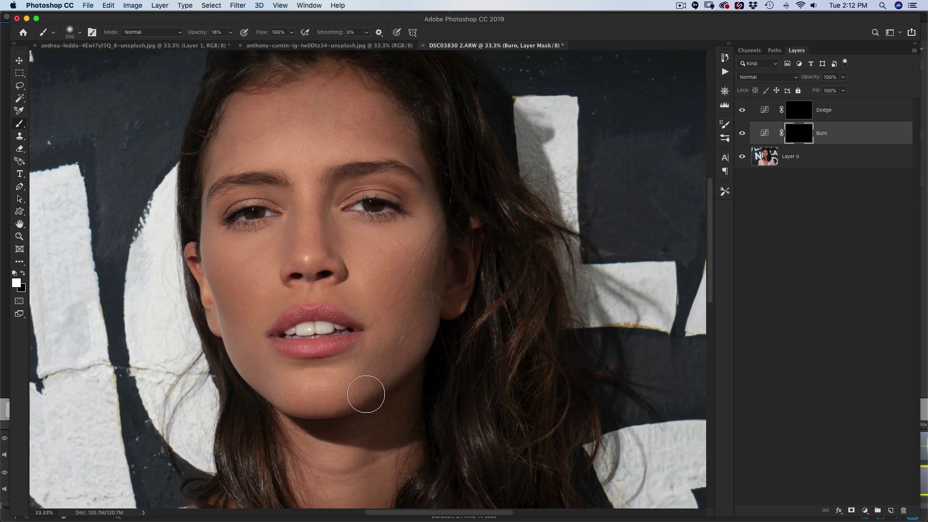
mouse_move(375, 391)
left_mouse_down()
mouse_move(455, 249)
mouse_move(451, 238)
mouse_move(453, 320)
left_mouse_up()
Burn the left side of the forehead hairline, reduce the brush to size 250, and continue down the left face edge to the jaw
left_click_drag(352, 215, 499, 254)
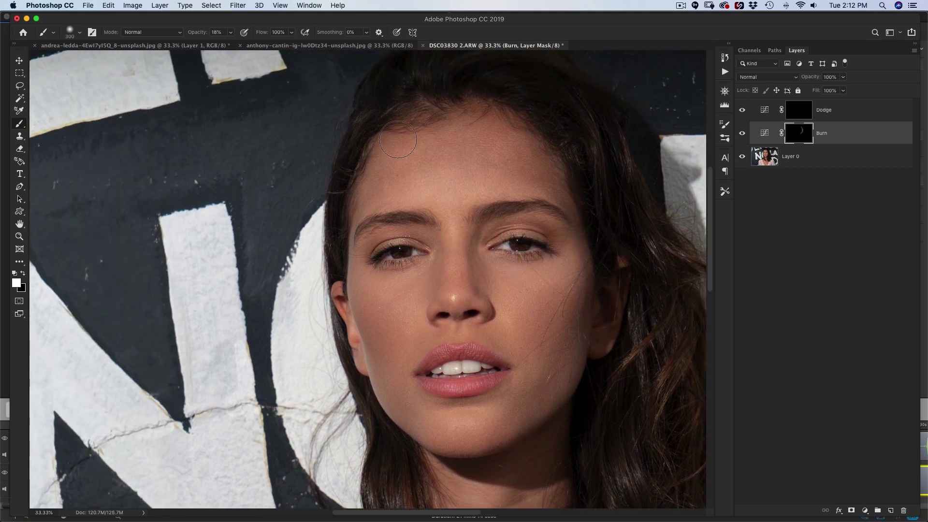
mouse_move(382, 125)
left_mouse_down()
mouse_move(355, 193)
mouse_move(375, 124)
mouse_move(394, 112)
mouse_move(368, 153)
left_mouse_up()
key("bracketleft")
key("bracketleft")
key("bracketleft")
key("bracketleft")
key("bracketleft")
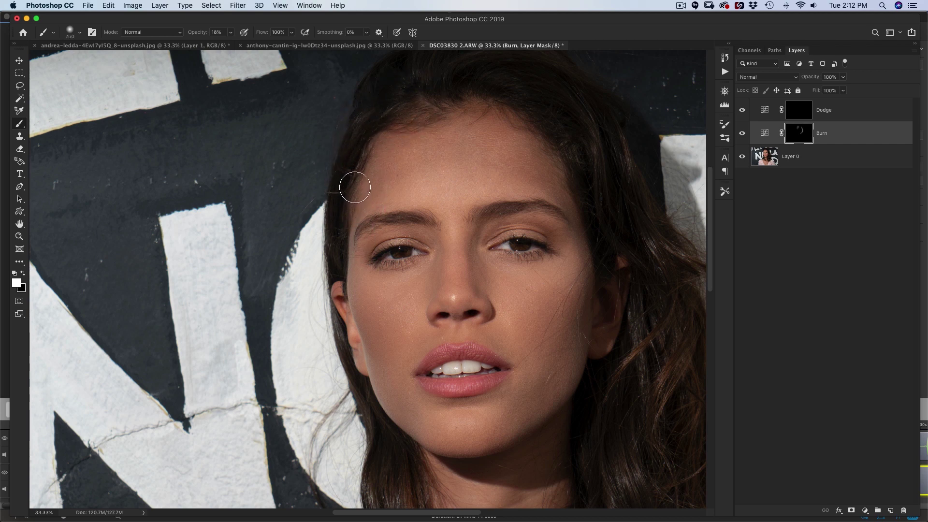
mouse_move(351, 202)
left_mouse_down()
mouse_move(348, 256)
mouse_move(365, 343)
mouse_move(424, 439)
left_mouse_up()
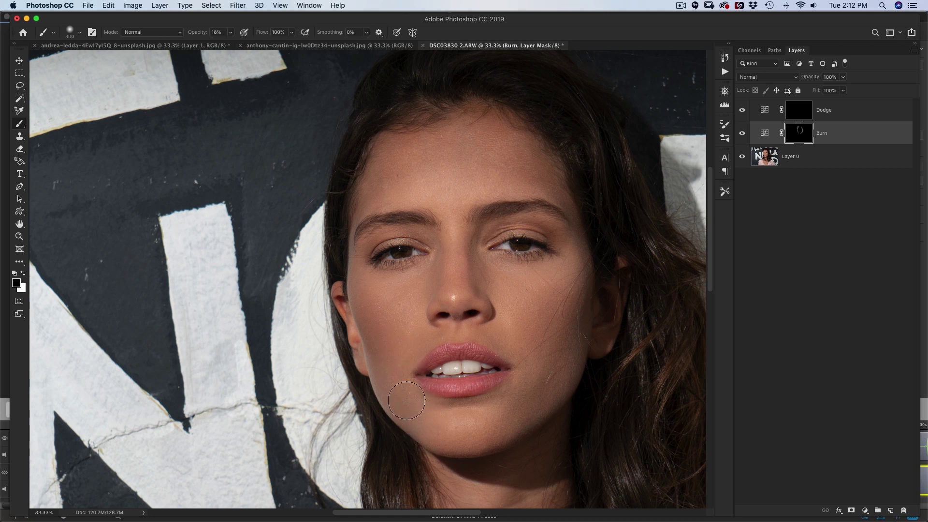
Swap the foreground to white and burn the outer corner of the right eye with a much smaller brush
key("x")
key("super+plus")
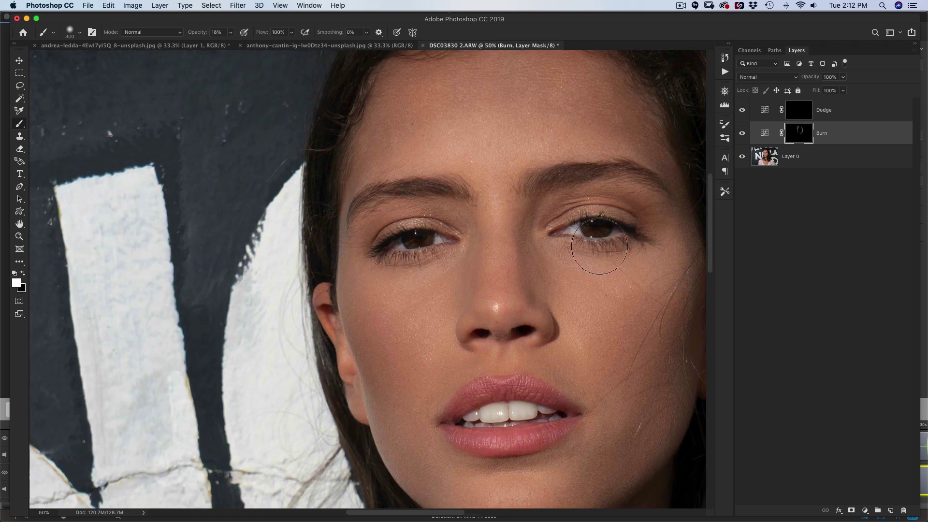
key("bracketleft")
key("bracketleft")
key("bracketleft")
key("bracketleft")
key("bracketleft")
key("bracketleft")
mouse_move(648, 209)
left_mouse_down()
mouse_move(597, 194)
mouse_move(645, 207)
mouse_move(614, 193)
mouse_move(633, 202)
mouse_move(583, 191)
mouse_move(550, 220)
mouse_move(576, 195)
mouse_move(614, 199)
mouse_move(648, 216)
left_mouse_up()
Burn the right side of the nose and the eye creases below both brows with adjusted brush sizes, undoing one stroke
key("bracketright")
key("bracketright")
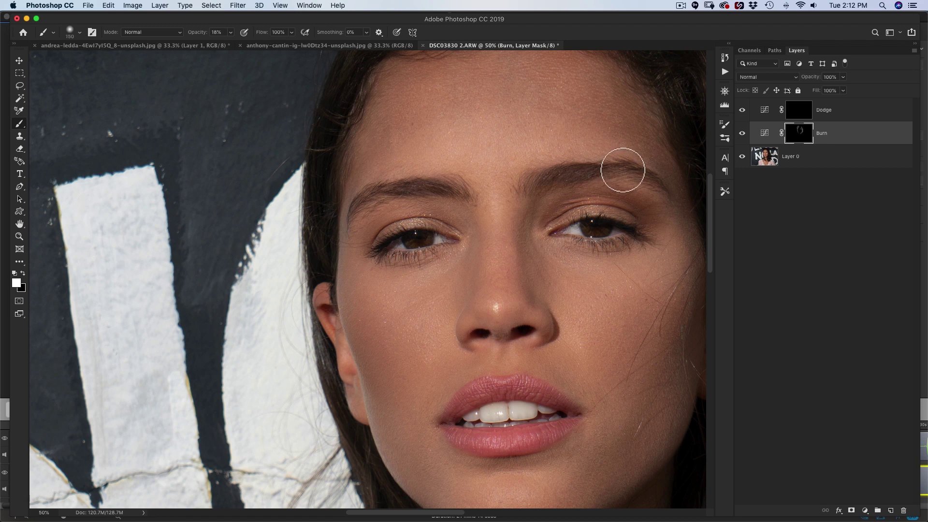
mouse_move(561, 188)
left_mouse_down()
mouse_move(545, 193)
mouse_move(532, 272)
mouse_move(549, 309)
left_mouse_up()
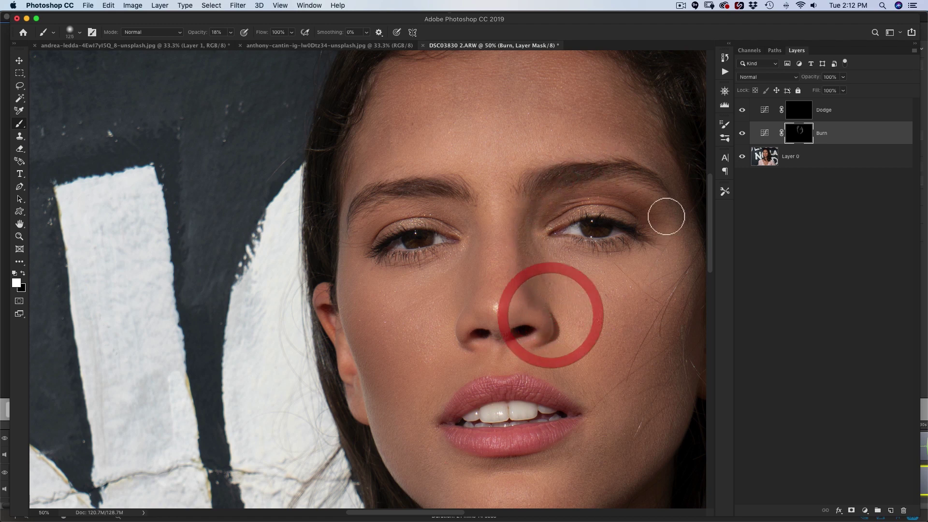
key("super+z")
key("bracketleft")
key("bracketleft")
key("bracketleft")
mouse_move(597, 167)
left_mouse_down()
mouse_move(541, 180)
mouse_move(409, 183)
mouse_move(359, 201)
mouse_move(439, 182)
mouse_move(478, 187)
left_mouse_up()
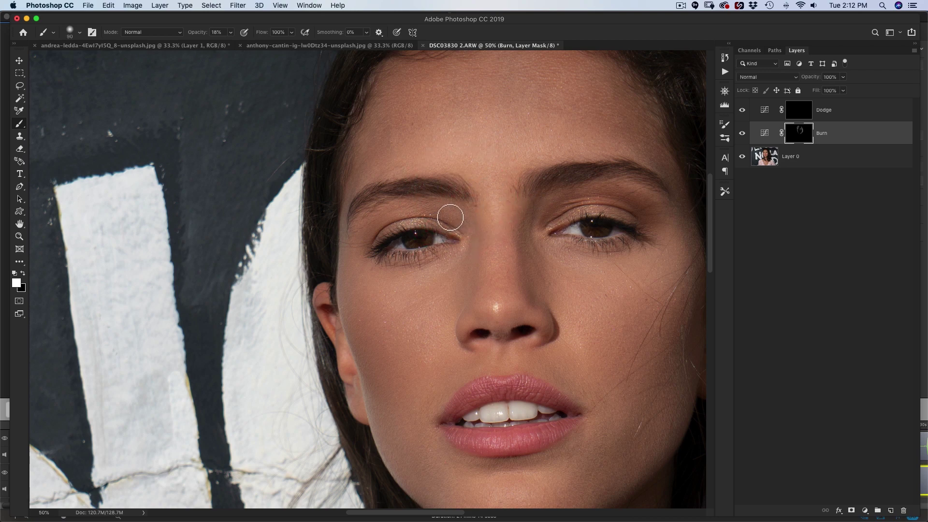
mouse_move(432, 213)
left_mouse_down()
mouse_move(409, 207)
mouse_move(365, 226)
mouse_move(430, 200)
mouse_move(396, 208)
left_mouse_up()
Burn the outer edges of both nostrils and the groove above the upper lip with a small size 70 brush
key("bracketright")
key("bracketright")
key("bracketright")
mouse_move(539, 317)
left_mouse_down()
mouse_move(452, 230)
mouse_move(454, 247)
left_mouse_up()
key("super+plus")
key("bracketleft")
key("bracketleft")
key("bracketleft")
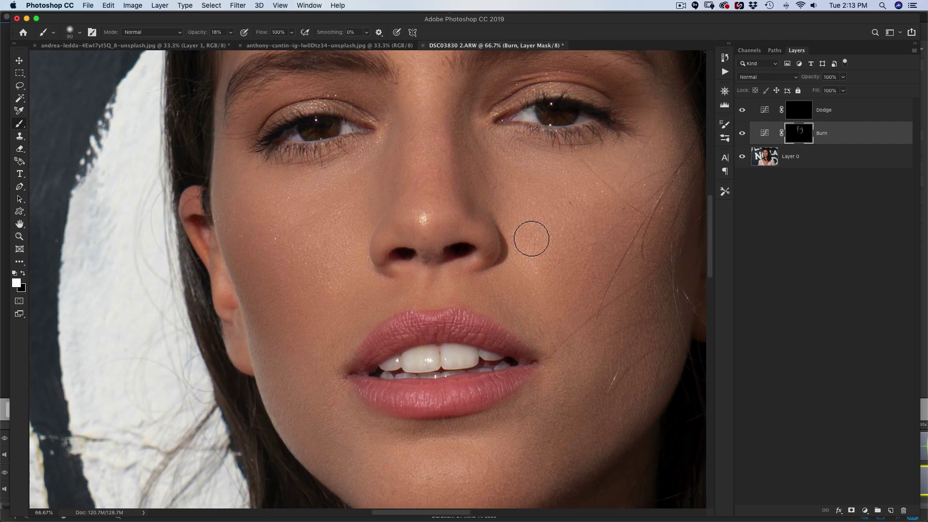
key("bracketleft")
key("bracketleft")
mouse_move(498, 251)
left_mouse_down()
mouse_move(477, 266)
mouse_move(498, 239)
left_mouse_up()
left_click_drag(375, 258, 377, 256)
left_click_drag(435, 269, 425, 285)
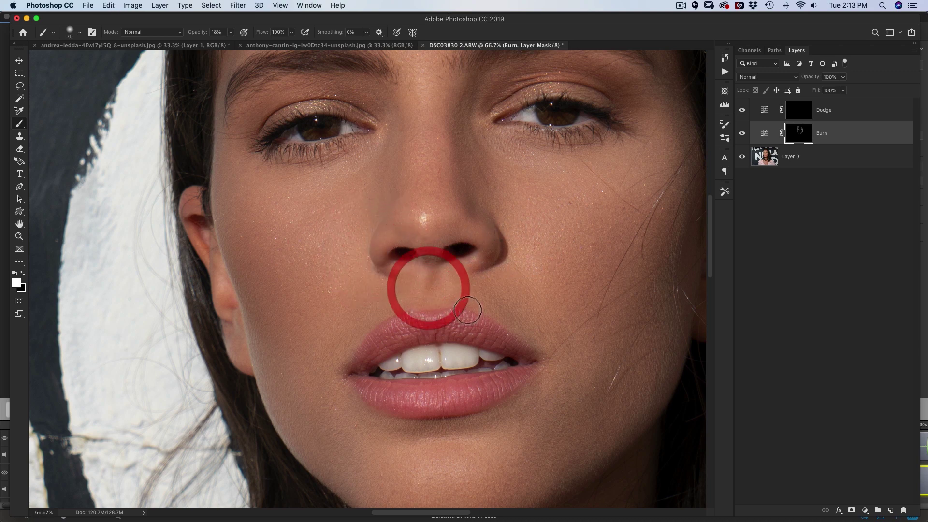
Burn across the upper lip and along the lower lip with a size 50 brush
key("bracketleft")
key("bracketleft")
mouse_move(504, 350)
left_mouse_down()
mouse_move(422, 342)
mouse_move(368, 370)
mouse_move(405, 345)
mouse_move(452, 336)
mouse_move(515, 352)
mouse_move(499, 369)
mouse_move(465, 376)
mouse_move(361, 373)
left_mouse_up()
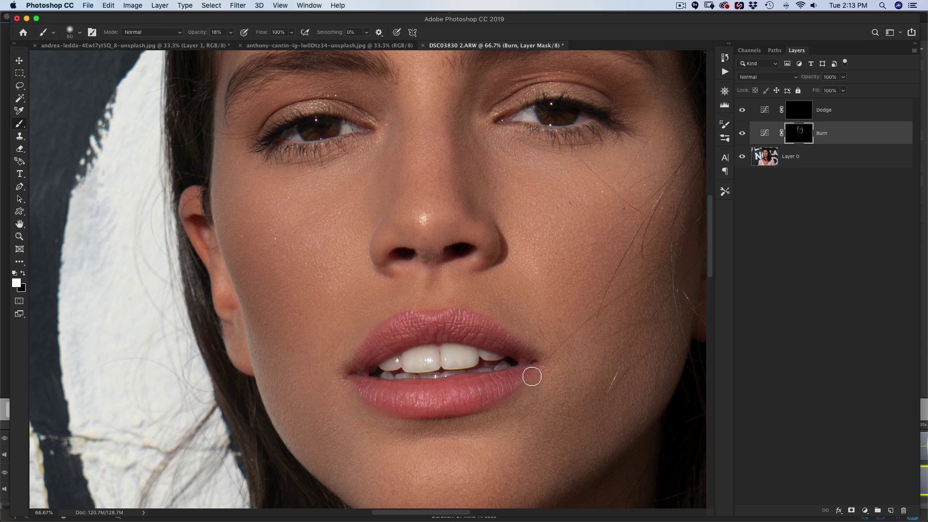
mouse_move(529, 381)
left_mouse_down()
mouse_move(446, 414)
mouse_move(411, 416)
mouse_move(361, 396)
left_mouse_up()
Compare the face with and without the Burn layer by toggling its visibility, leaving it shown
left_click(743, 139)
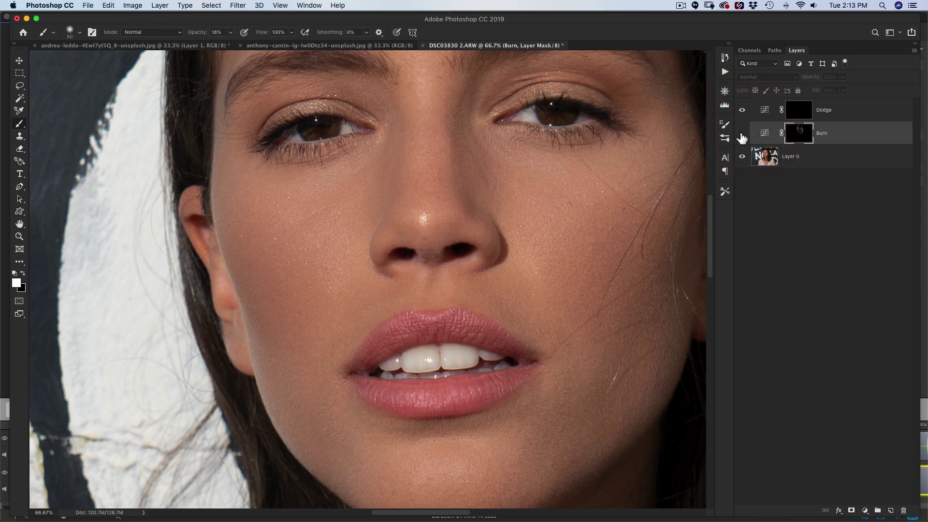
left_click(742, 138)
left_click(743, 139)
left_click(742, 138)
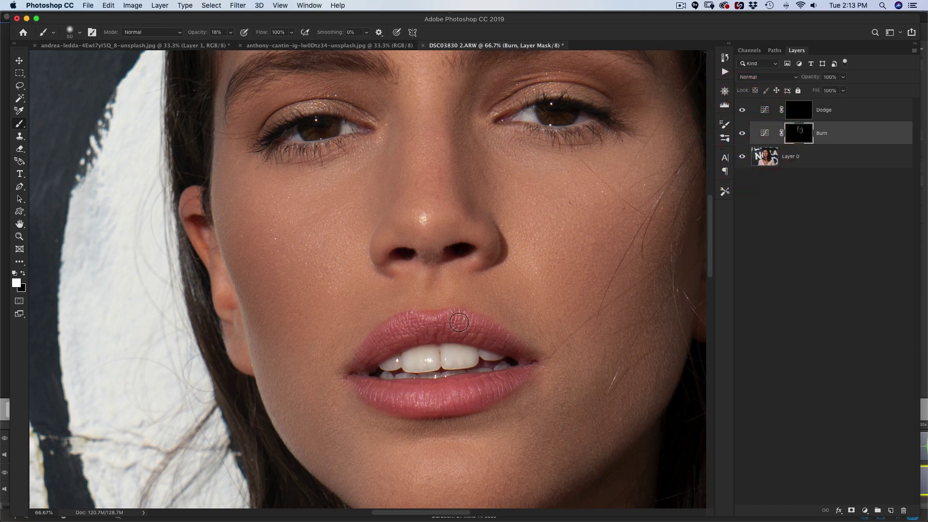
Review the burned shading on the face close up and in the full portrait
left_click_drag(388, 390, 352, 213)
left_click_drag(432, 292, 427, 305)
key("super+minus")
key("super+minus")
key("super+minus")
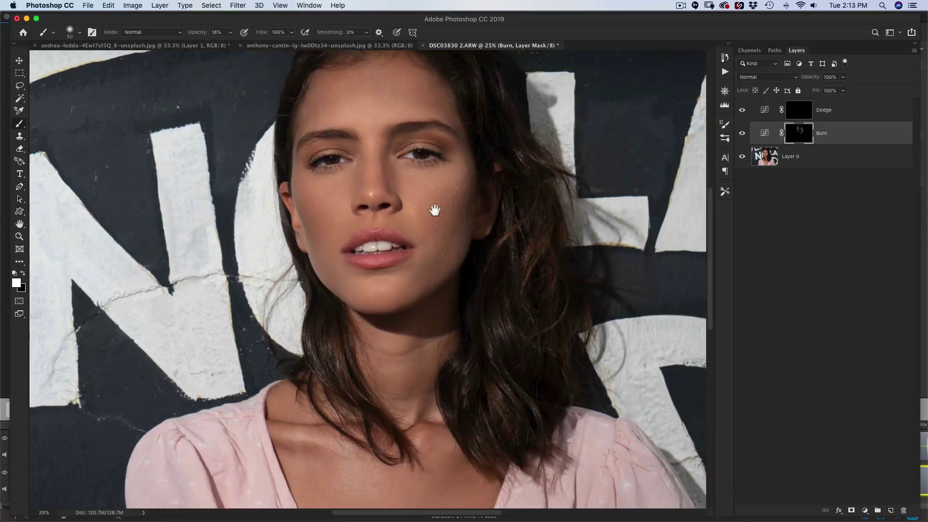
left_click_drag(447, 245, 503, 356)
key("super+0")
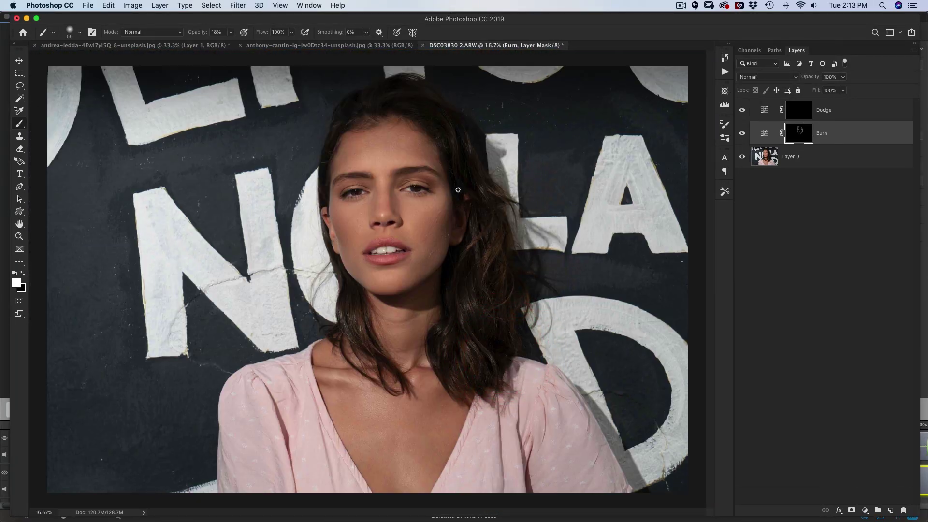
key("super+plus")
left_click_drag(448, 193, 479, 332)
key("super+plus")
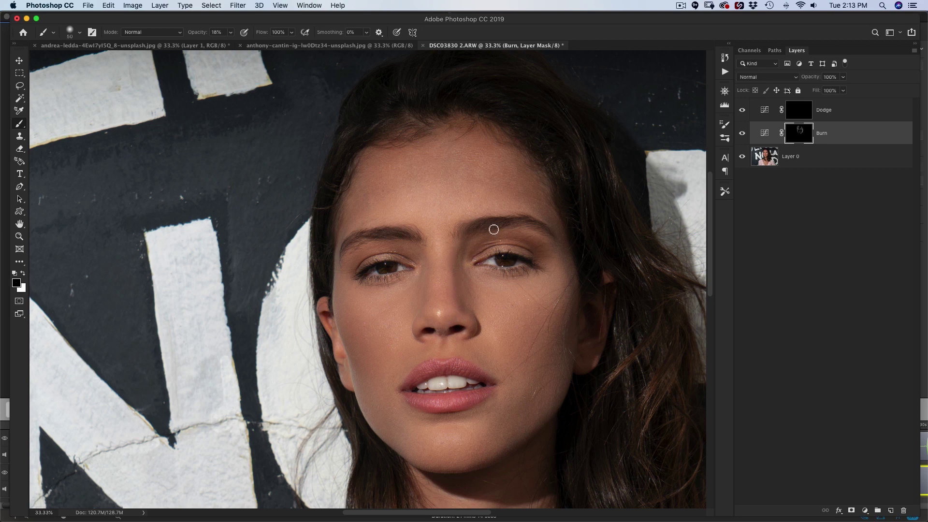
mouse_move(456, 250)
left_mouse_down()
mouse_move(453, 292)
mouse_move(452, 269)
mouse_move(462, 306)
mouse_move(455, 253)
mouse_move(483, 310)
left_mouse_up()
key("super+equal")
left_click_drag(556, 334, 507, 293)
On the Dodge layer's mask, lighten the iris and white of the eye on the right with a small white brush at 18% opacity
left_click(801, 111)
left_click(801, 115)
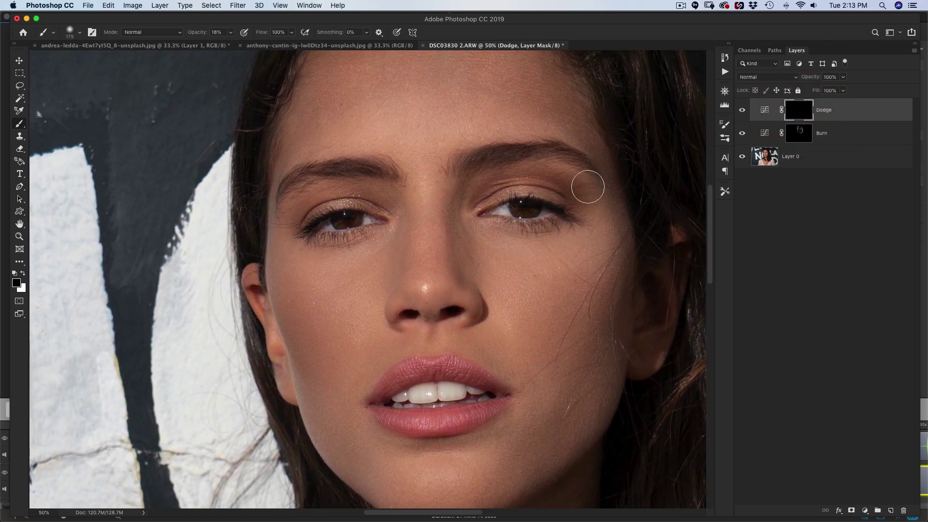
key("super+equal")
left_click_drag(560, 239, 508, 291)
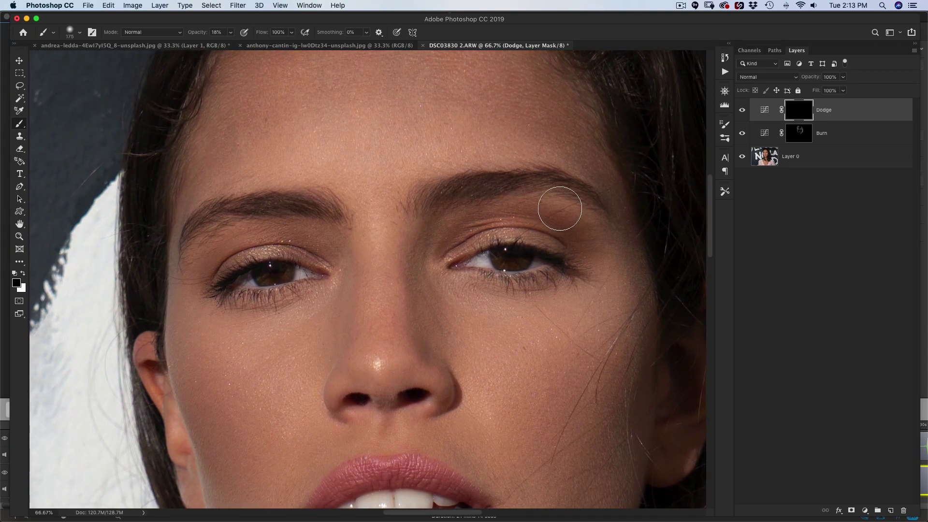
key("bracketleft")
key("bracketleft")
key("bracketleft")
key("bracketleft")
left_click(504, 256)
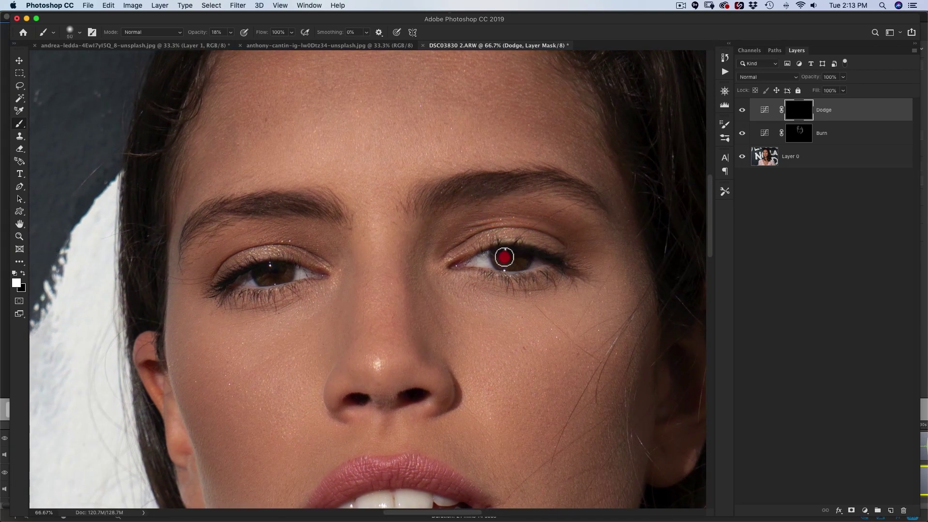
mouse_move(505, 262)
left_mouse_down()
mouse_move(517, 253)
mouse_move(533, 260)
mouse_move(466, 264)
left_mouse_up()
key("bracketleft")
left_click(505, 262)
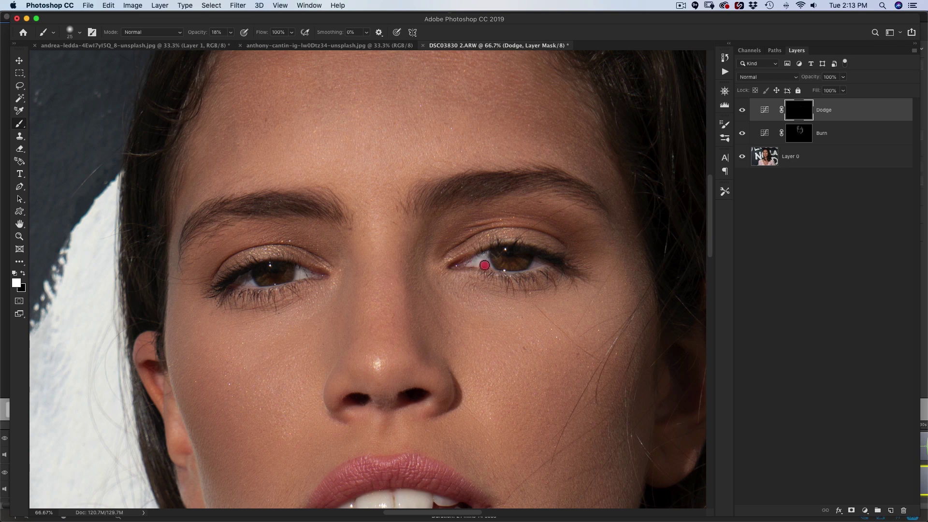
Lighten the iris and white of the eye on the left with a small brush, reducing its size for the outer corner
mouse_move(291, 286)
left_mouse_down()
mouse_move(451, 294)
mouse_move(461, 303)
left_mouse_up()
key("bracketright")
key("bracketright")
key("bracketright")
left_click(444, 298)
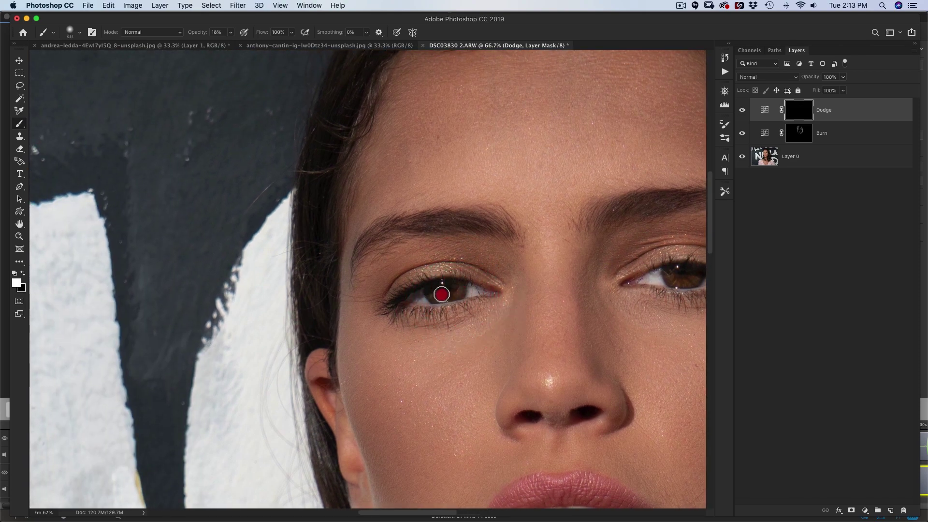
left_click_drag(474, 287, 423, 303)
key("bracketleft")
key("bracketleft")
key("bracketleft")
left_click(415, 296)
Lighten the upper eyelid and the skin below the brow of the eye on the left with a larger brush
key("bracketright")
key("bracketright")
mouse_move(431, 268)
left_mouse_down()
mouse_move(441, 270)
mouse_move(425, 249)
mouse_move(390, 248)
left_mouse_up()
key("bracketleft")
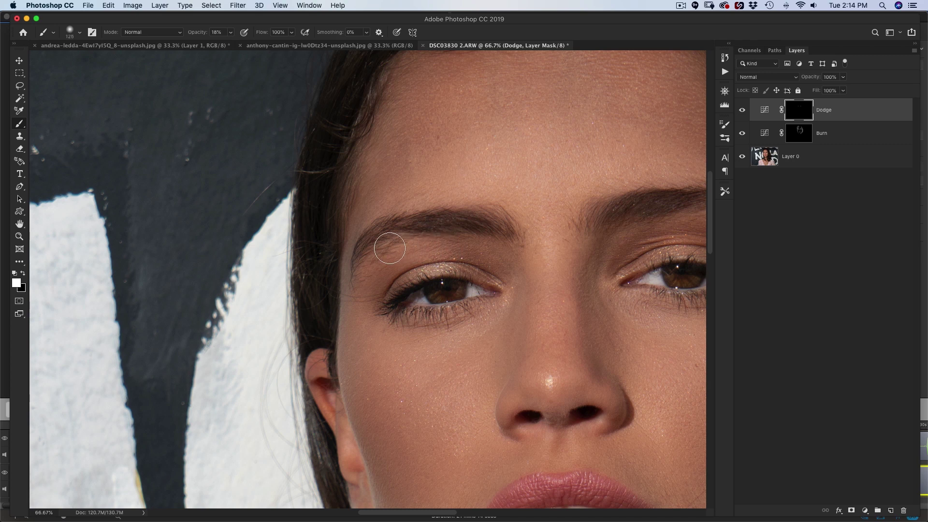
Lighten the lower lid near the inner corner of the eye on the right with a size 25 brush
mouse_move(669, 240)
left_mouse_down()
mouse_move(534, 256)
mouse_move(422, 248)
mouse_move(493, 257)
left_mouse_up()
key("bracketleft")
key("bracketleft")
key("bracketleft")
key("bracketleft")
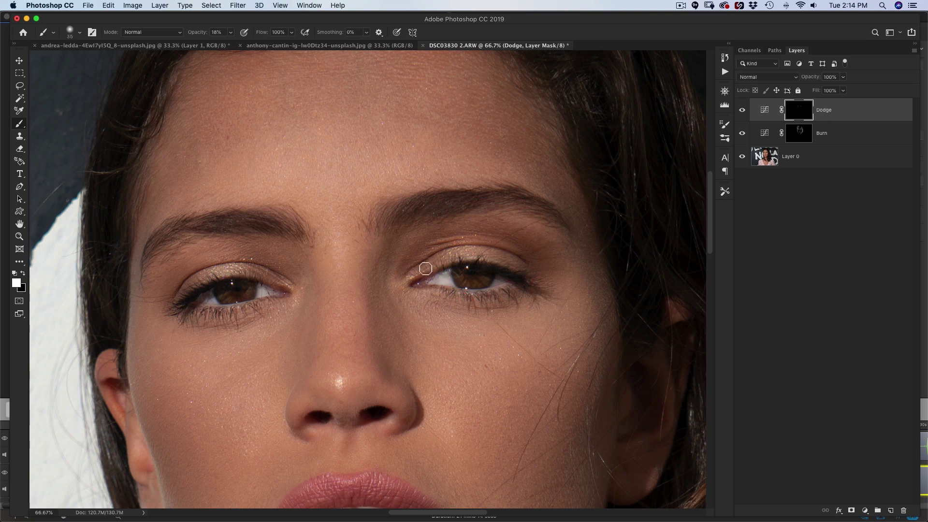
left_click_drag(436, 289, 449, 291)
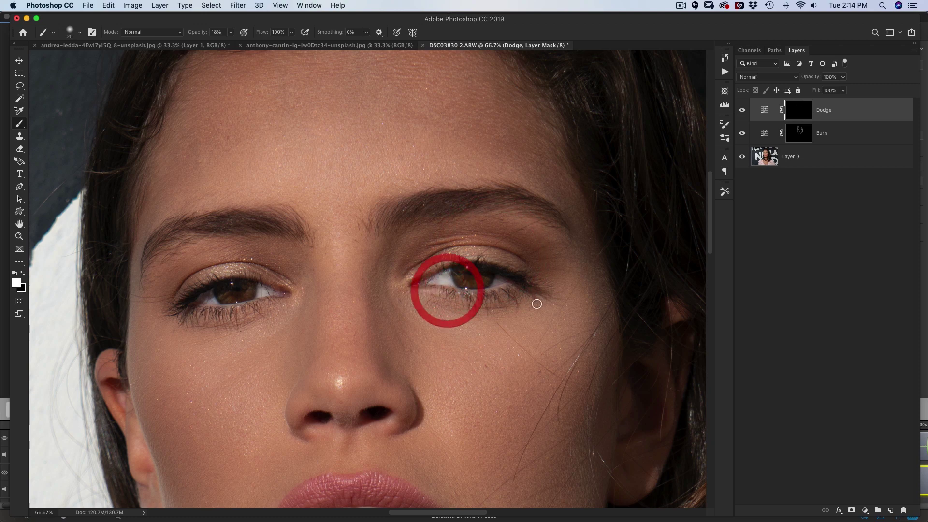
Brighten the inner corner and upper eyelid of the eye on the right, starting with a size 10 brush
key("bracketleft")
key("bracketleft")
key("bracketleft")
mouse_move(275, 294)
left_mouse_down()
mouse_move(448, 315)
mouse_move(536, 310)
mouse_move(543, 281)
mouse_move(507, 285)
mouse_move(515, 291)
mouse_move(497, 297)
left_mouse_up()
mouse_move(663, 255)
left_mouse_down()
mouse_move(531, 268)
mouse_move(529, 254)
left_mouse_up()
mouse_move(508, 267)
left_mouse_down()
mouse_move(518, 267)
mouse_move(497, 271)
left_mouse_up()
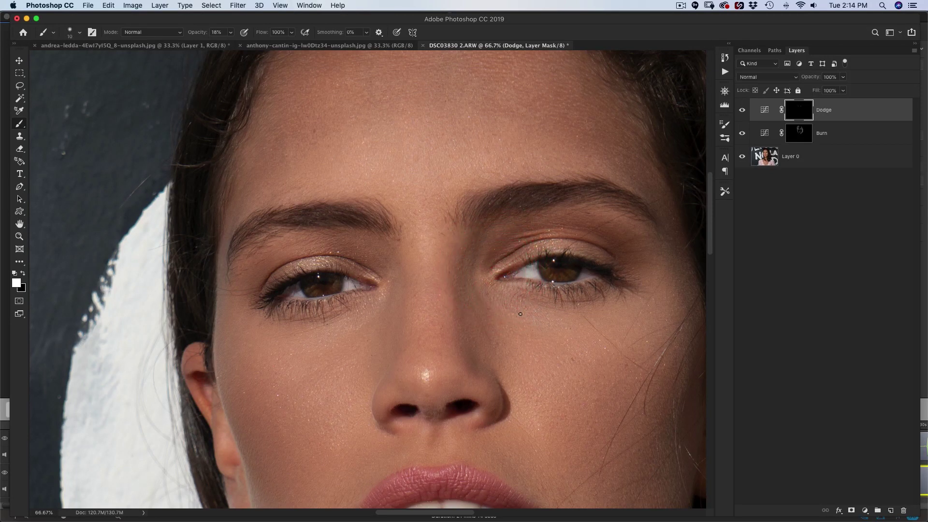
left_click(573, 226)
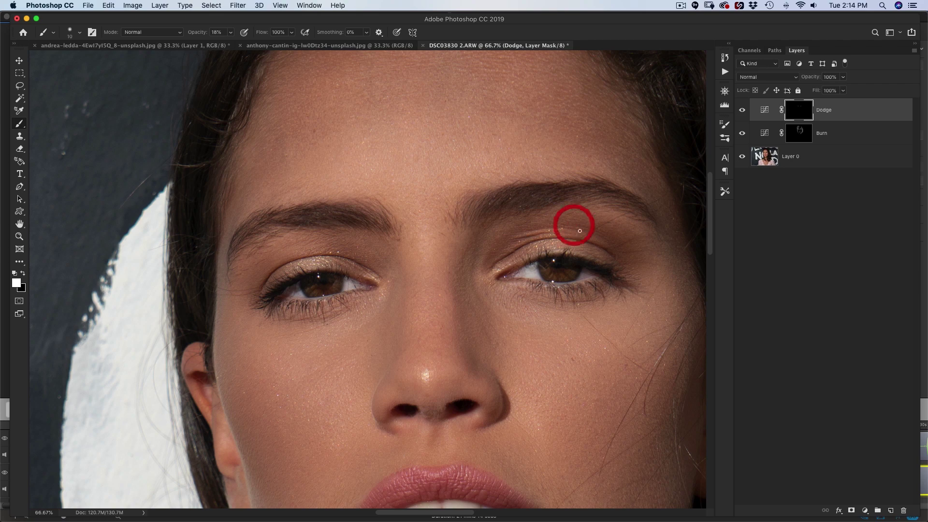
left_click_drag(553, 237, 596, 244)
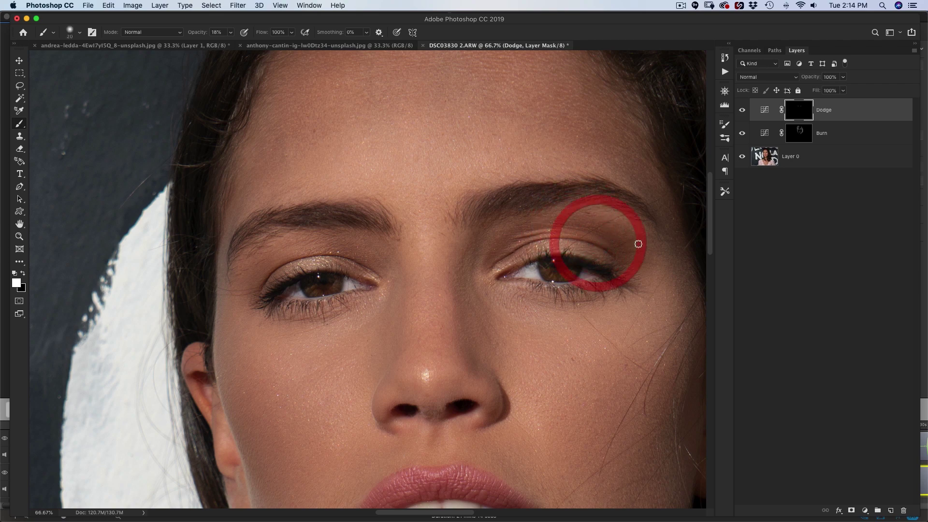
Lighten across the upper lip from one side to the other with an enlarged brush
left_click_drag(521, 291, 538, 215)
left_click_drag(510, 324, 477, 203)
key("bracketright")
key("bracketright")
key("bracketright")
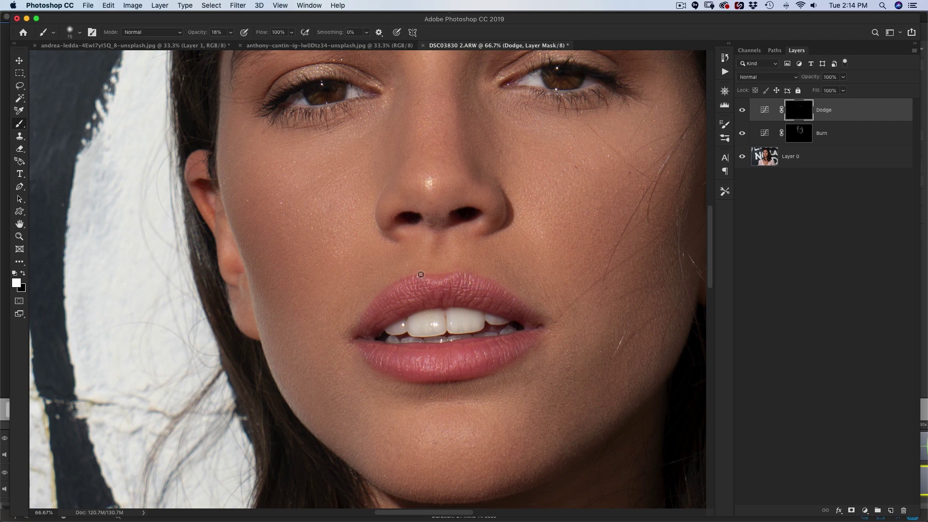
mouse_move(400, 287)
left_mouse_down()
mouse_move(379, 298)
mouse_move(445, 279)
mouse_move(494, 282)
left_mouse_up()
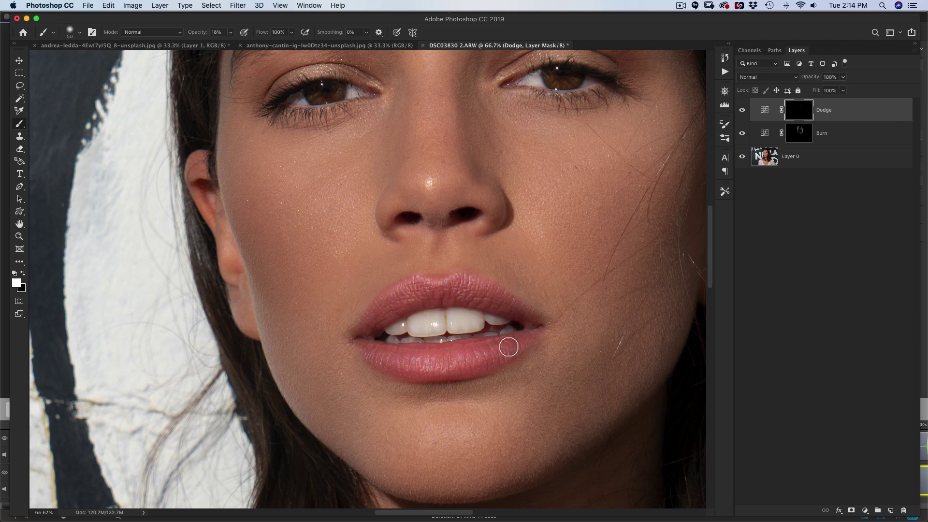
Lighten along the lower lip with a size 50 brush
key("super+minus")
key("super+minus")
key("super+minus")
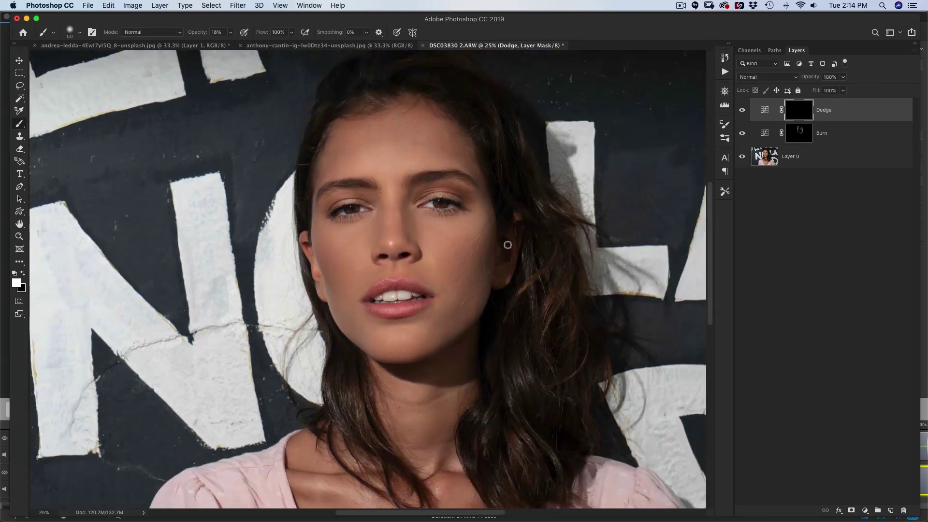
key("super+minus")
key("super+plus")
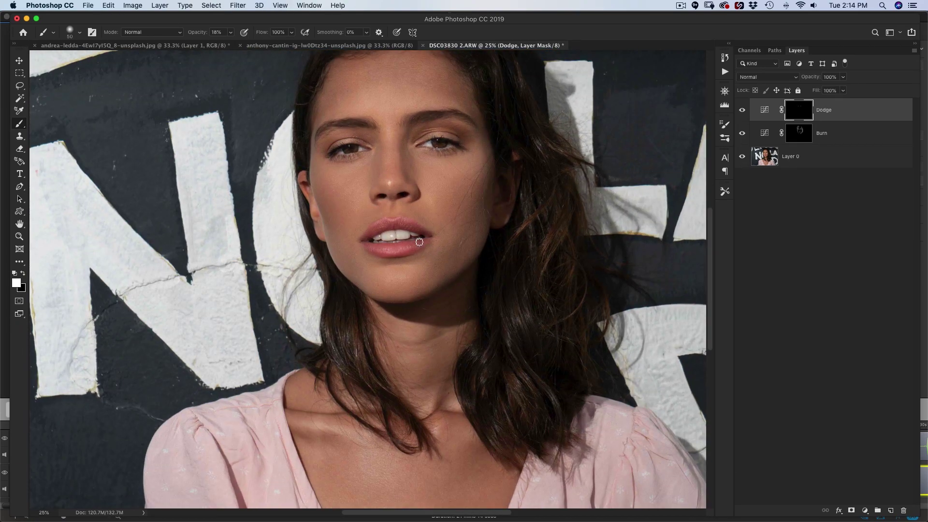
key("super+plus")
key("super+plus")
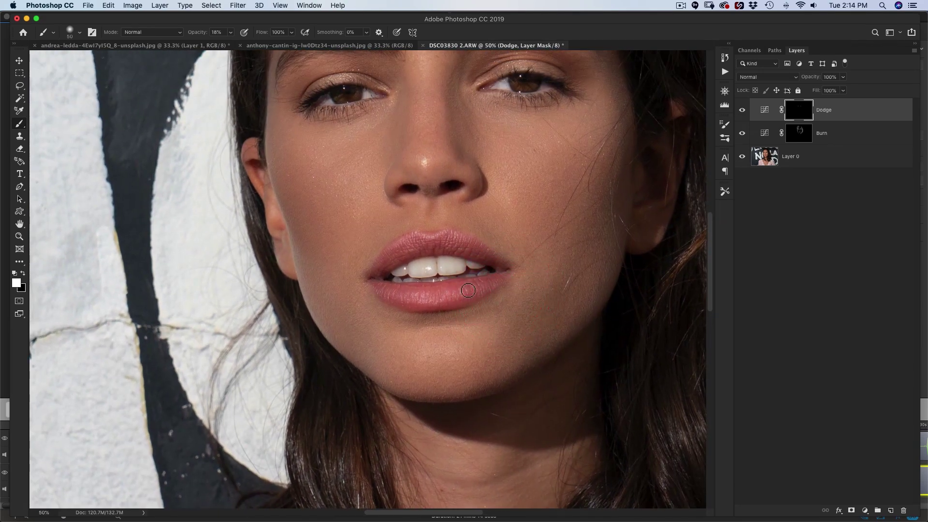
left_click_drag(468, 290, 401, 295)
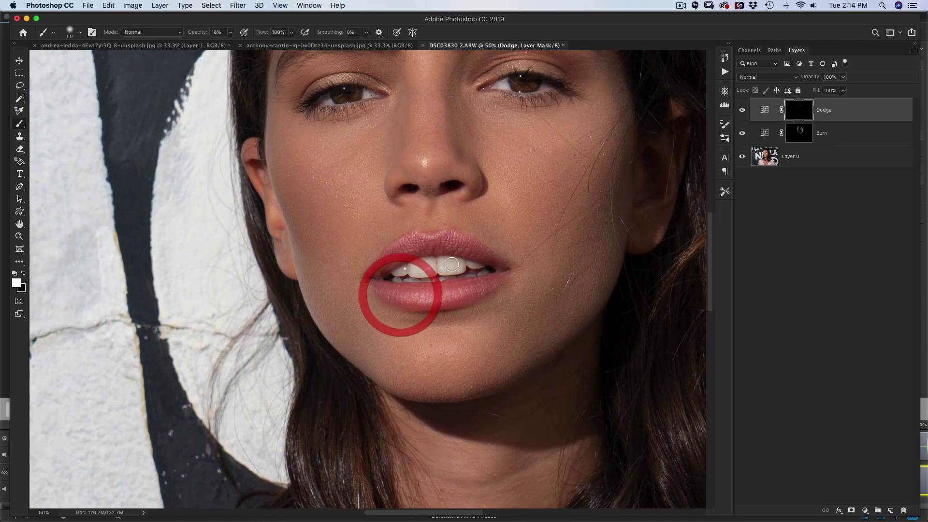
Add small highlights across the middle of the lower lip with brush sizes 25 and 9
key("super+plus")
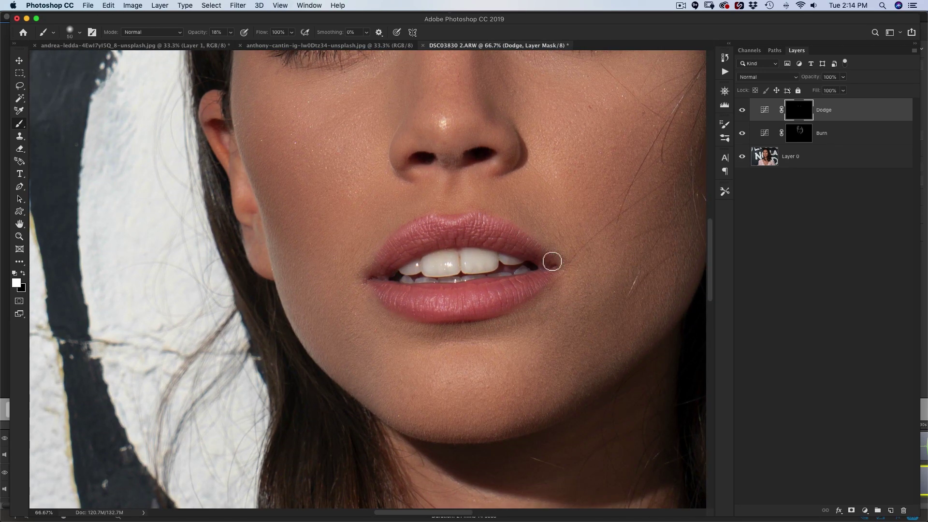
key("super+plus")
mouse_move(595, 274)
left_mouse_down()
mouse_move(492, 284)
mouse_move(466, 309)
mouse_move(431, 318)
mouse_move(339, 314)
left_mouse_up()
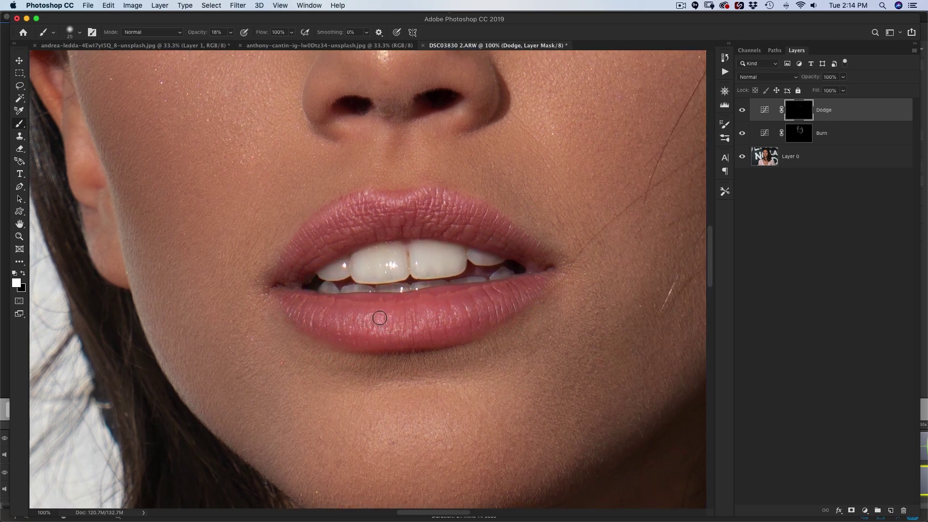
mouse_move(377, 320)
left_mouse_down()
mouse_move(373, 329)
mouse_move(340, 329)
mouse_move(391, 326)
left_mouse_up()
left_click(351, 328)
left_click_drag(393, 325, 395, 331)
left_click(430, 314)
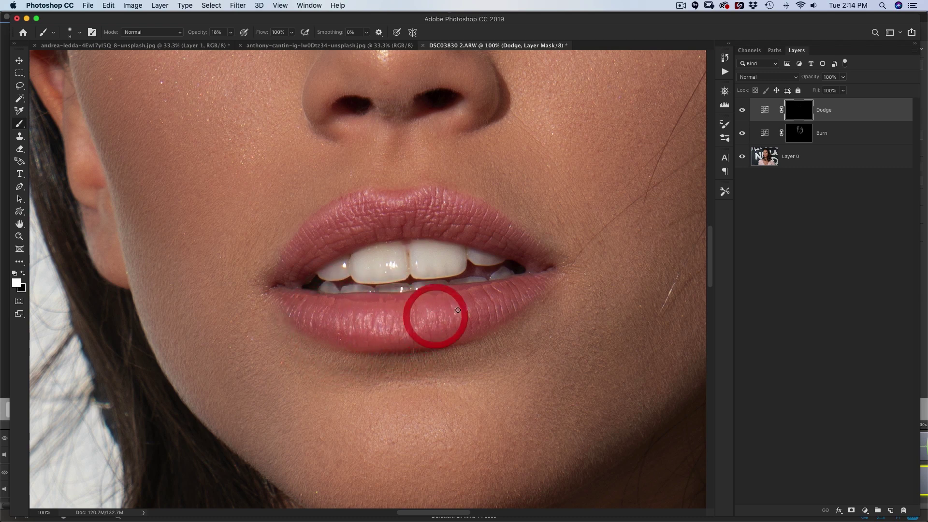
left_click(450, 323)
left_click(458, 315)
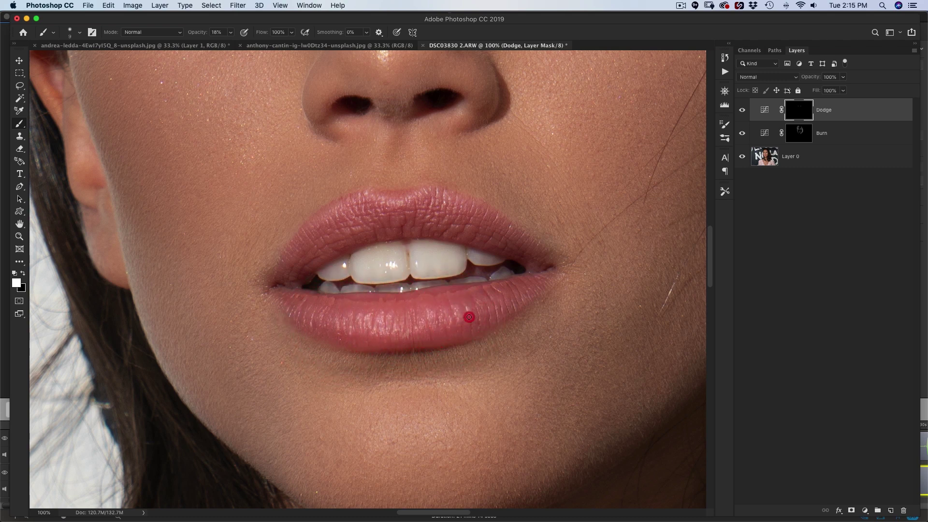
left_click(468, 316)
Dab fine highlights onto both peaks and the centre of the upper lip with a very small brush
left_click_drag(440, 264, 465, 324)
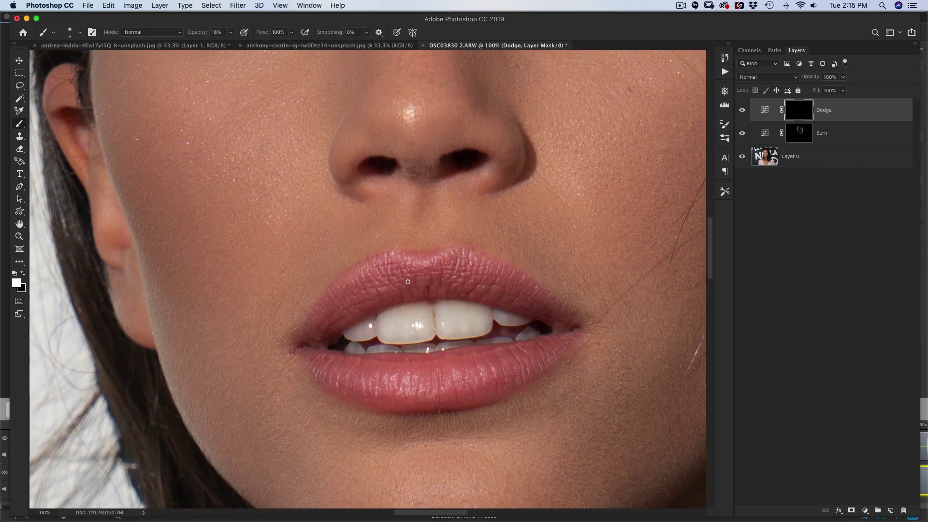
left_click(404, 270)
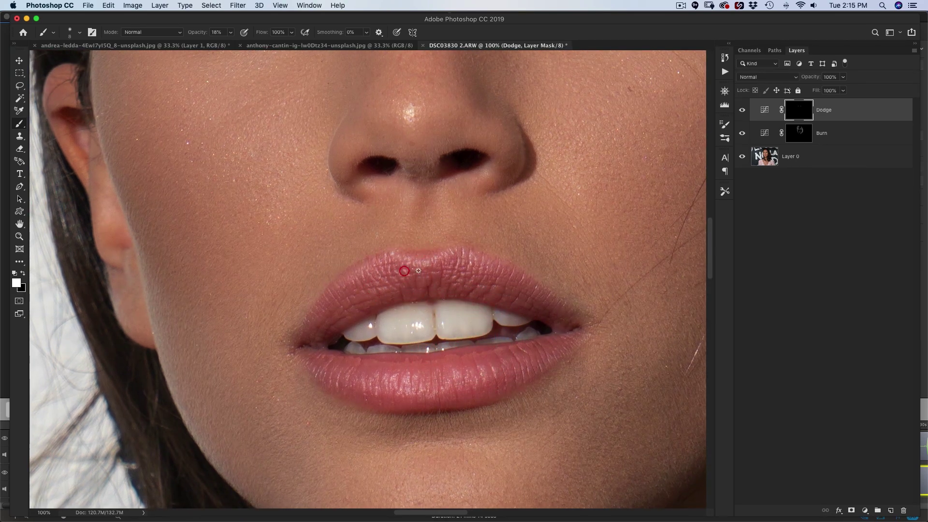
left_click(461, 275)
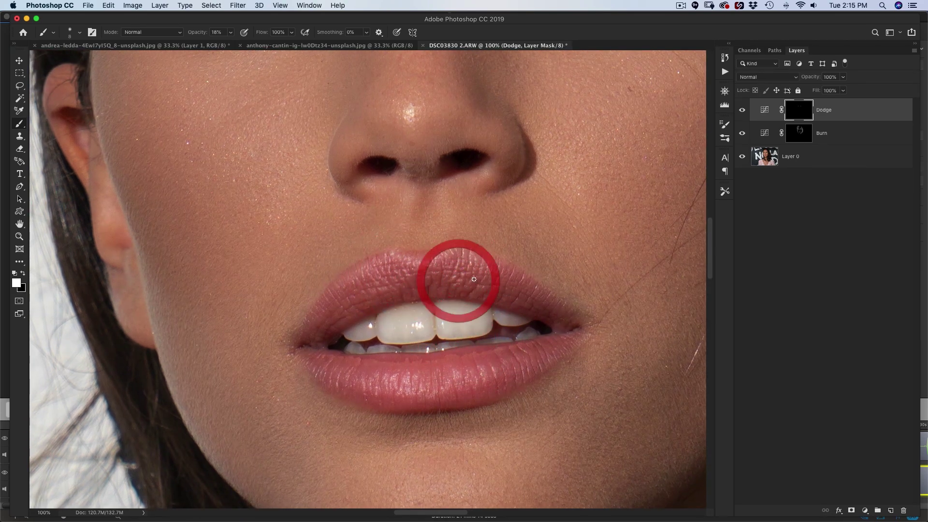
left_click(469, 275)
left_click(468, 261)
left_click(460, 266)
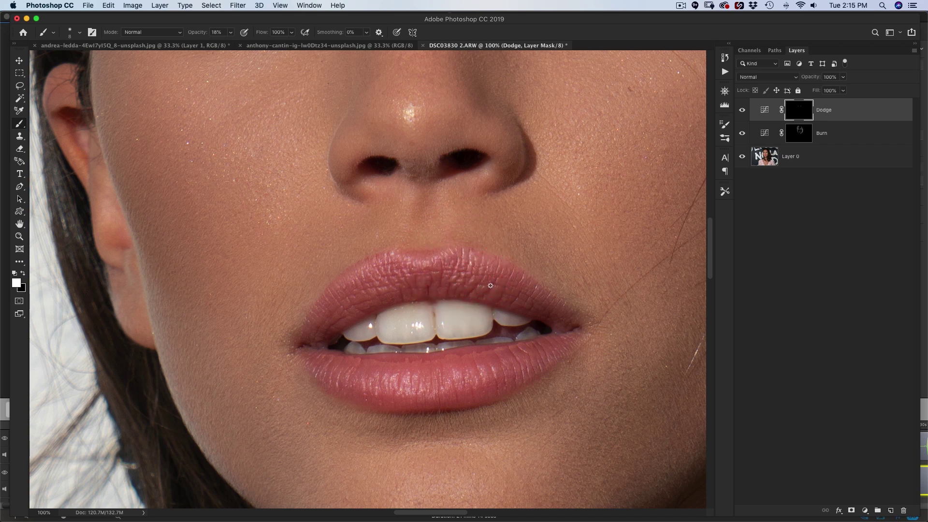
left_click(482, 287)
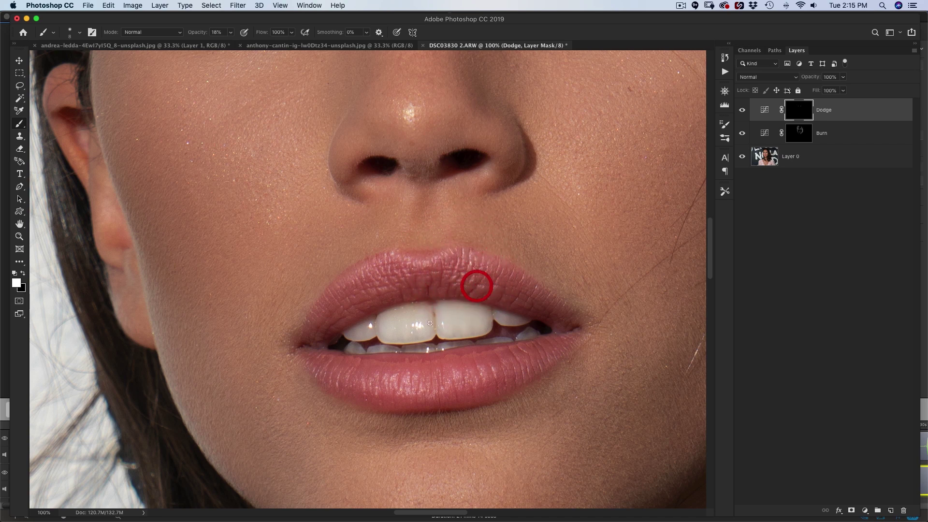
Add fine highlights to the outer parts of the lower lip
left_click(346, 382)
left_click(331, 373)
mouse_move(516, 356)
left_mouse_down()
mouse_move(466, 371)
mouse_move(363, 373)
mouse_move(466, 370)
mouse_move(454, 371)
left_mouse_up()
Lower the brush opacity to 10% and lighten the tip of the nose with a large brush
left_click_drag(414, 275, 421, 356)
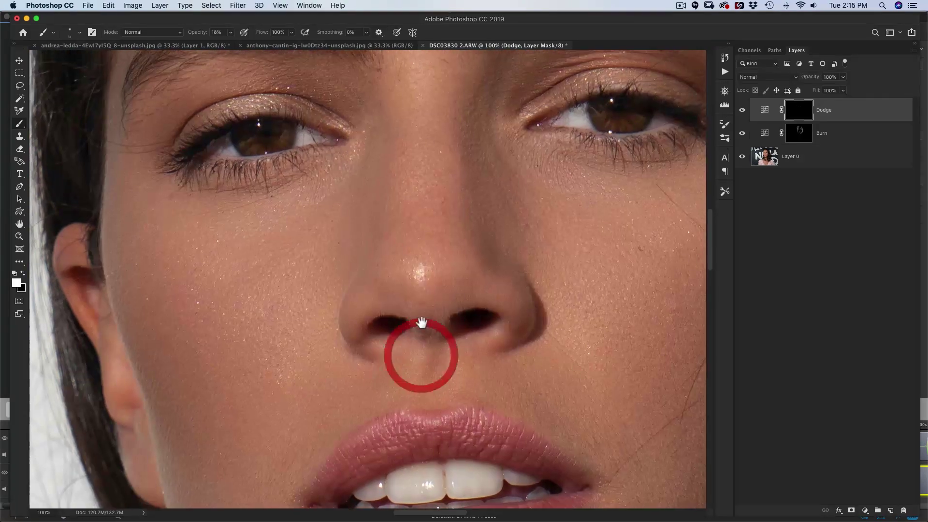
left_click_drag(423, 323, 403, 399)
key("super+minus")
key("super+minus")
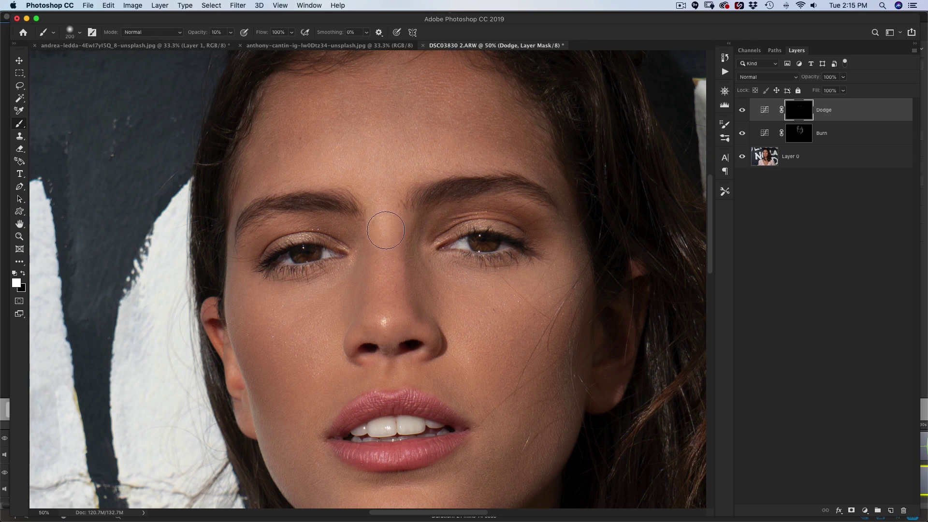
key("]")
left_click(383, 317)
Lighten the cheekbone on the left side of the face with a size 400 brush
key("bracketright")
key("bracketright")
key("bracketright")
key("bracketright")
key("bracketright")
key("bracketright")
key("bracketright")
key("bracketright")
key("bracketright")
key("bracketright")
key("bracketright")
key("bracketleft")
key("bracketleft")
key("bracketleft")
key("bracketleft")
mouse_move(327, 293)
left_mouse_down()
mouse_move(341, 291)
mouse_move(283, 342)
left_mouse_up()
Compare the face close up with and without the Burn and Dodge layers by switching their visibility off and on
key("super+minus")
key("super+minus")
key("super+minus")
key("super+minus")
key("super+equal")
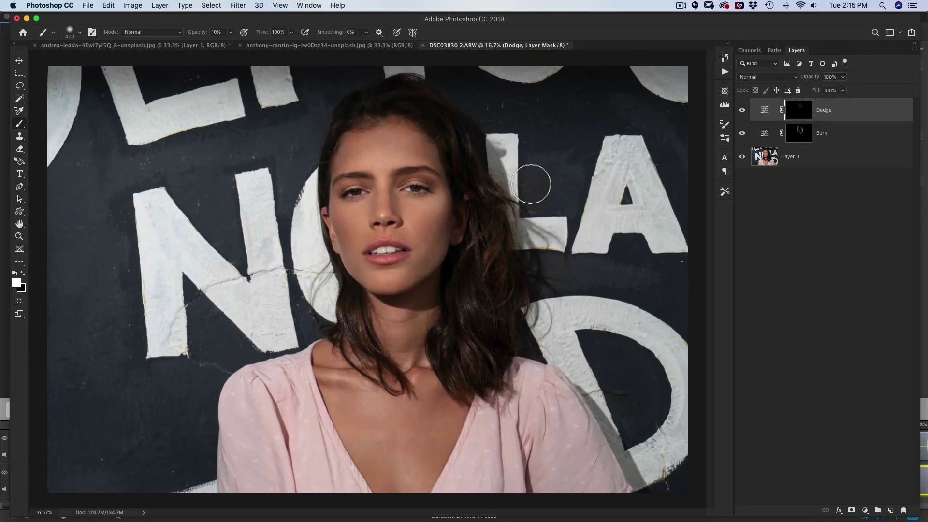
key("super+equal")
left_click_drag(486, 179, 467, 312)
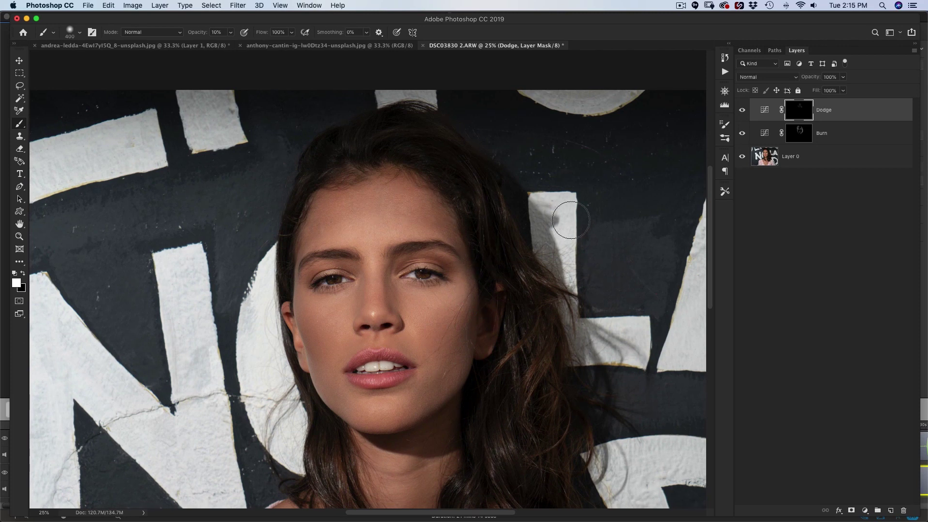
left_click(742, 128)
left_click_drag(743, 136, 742, 110)
left_click(741, 135)
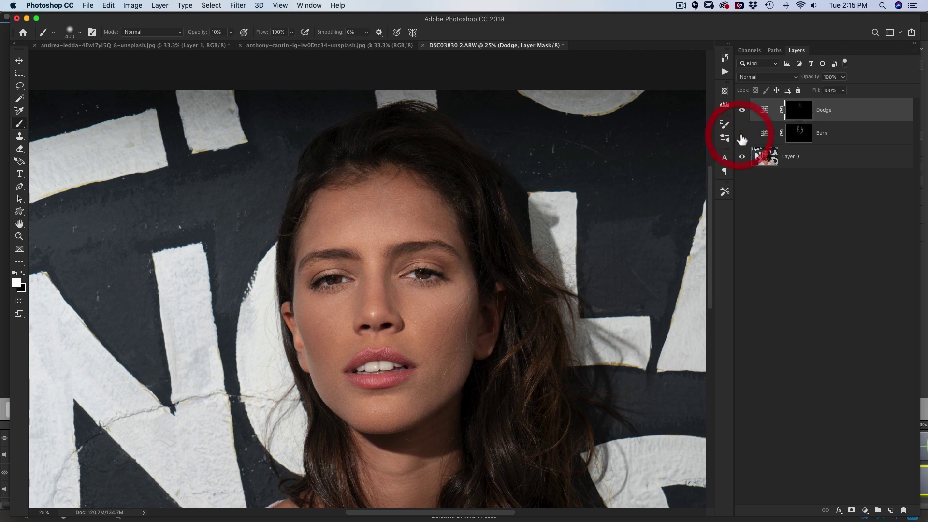
left_click(742, 137)
left_click(742, 136)
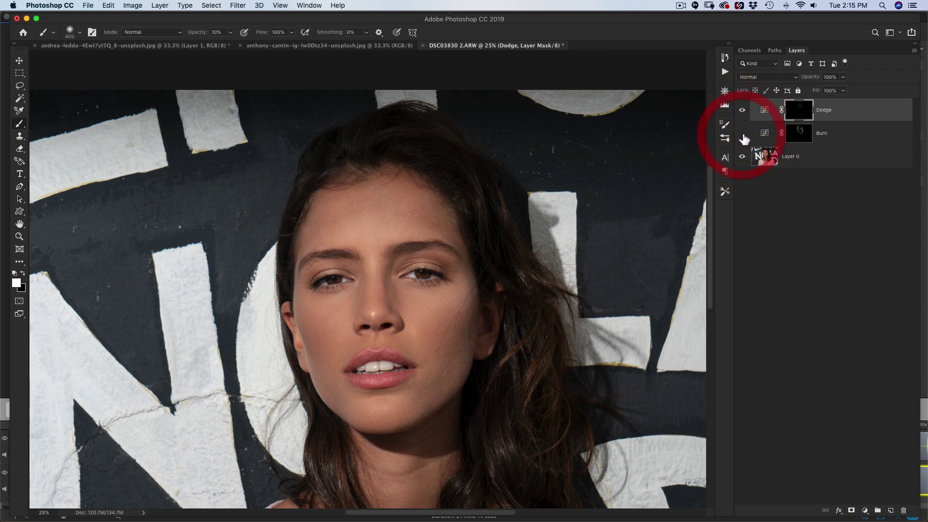
left_click(743, 136)
View the whole portrait and compare it with the Dodge layer hidden and shown
key("super+minus")
key("super+minus")
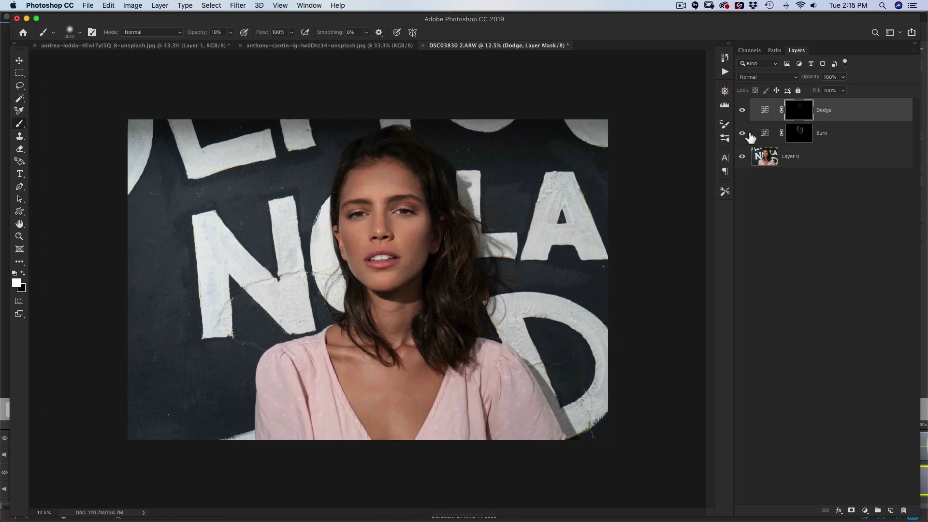
left_click(743, 111)
left_click(743, 112)
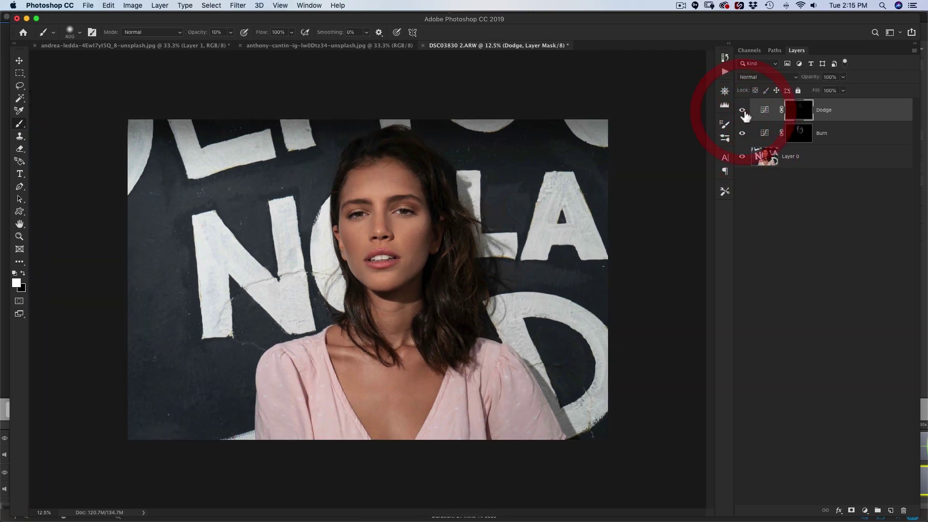
Inspect the curve shapes of the Dodge and Burn adjustment layers, leaving the Burn layer mask active
key("super+plus")
key("super+plus")
key("super+plus")
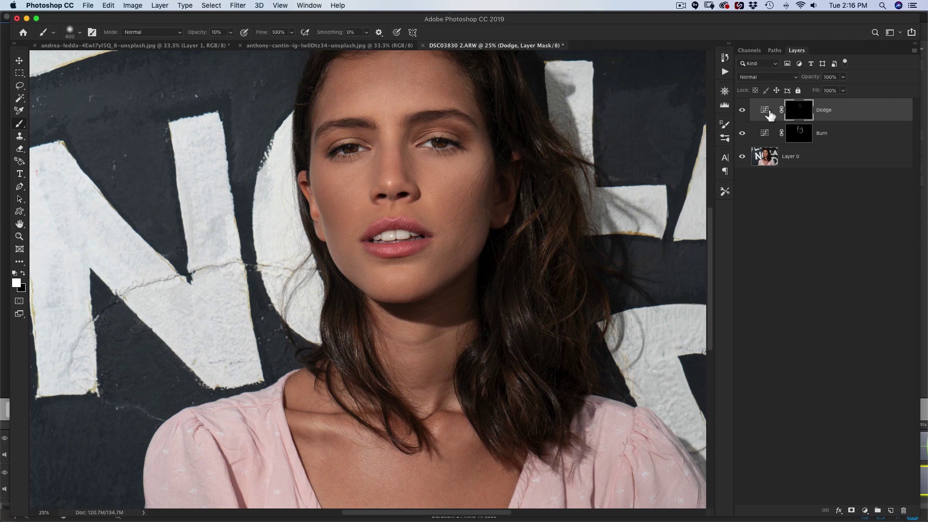
double_click(765, 112)
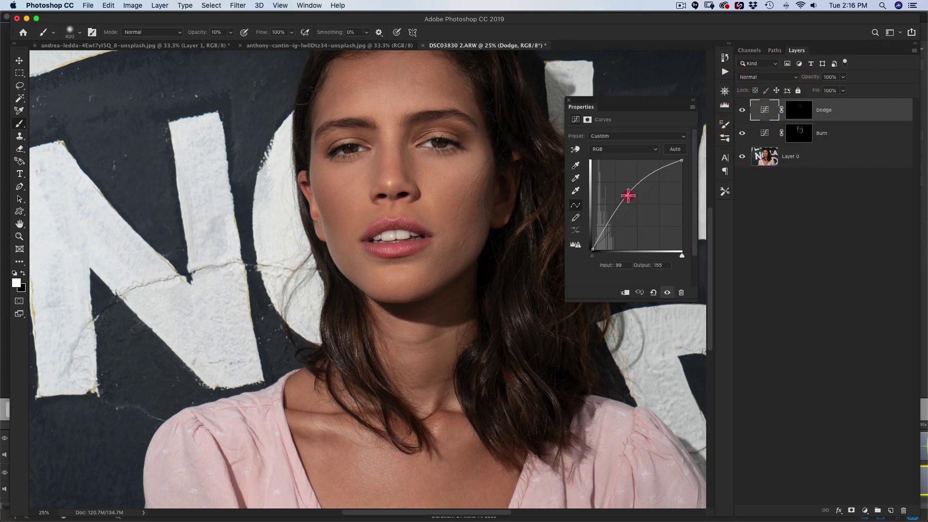
left_click_drag(628, 196, 642, 214)
left_click(766, 135)
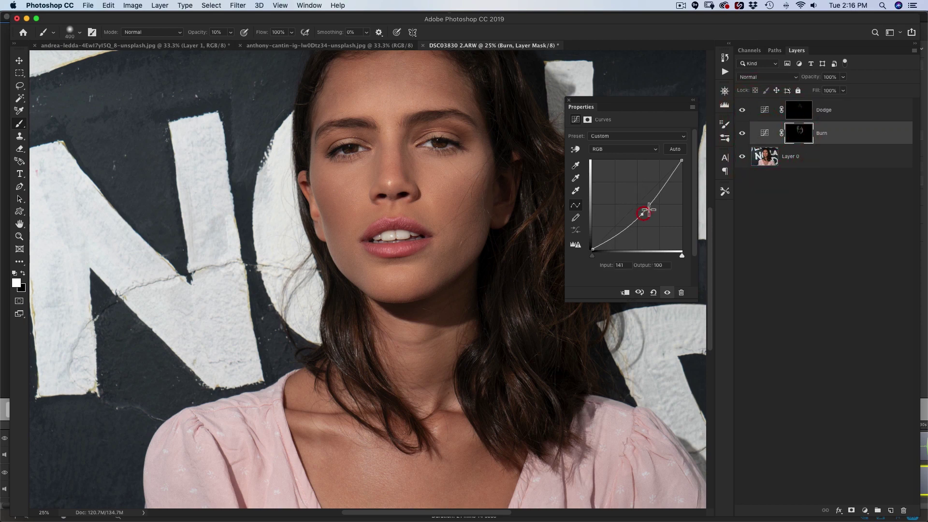
left_click(570, 100)
Compare the full image before and after contouring by hiding and reshowing the adjustment layers
key("super+minus")
key("super+minus")
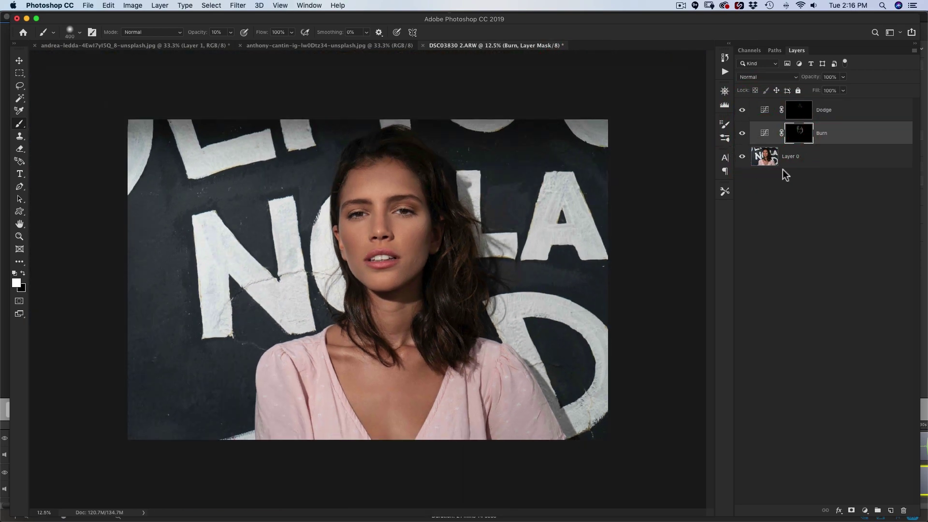
mouse_move(742, 111)
left_mouse_down()
mouse_move(742, 133)
mouse_move(741, 113)
left_mouse_up()
Soften the shading along the side of the nose with a small black brush at 20% opacity on the Burn mask
key("super+plus")
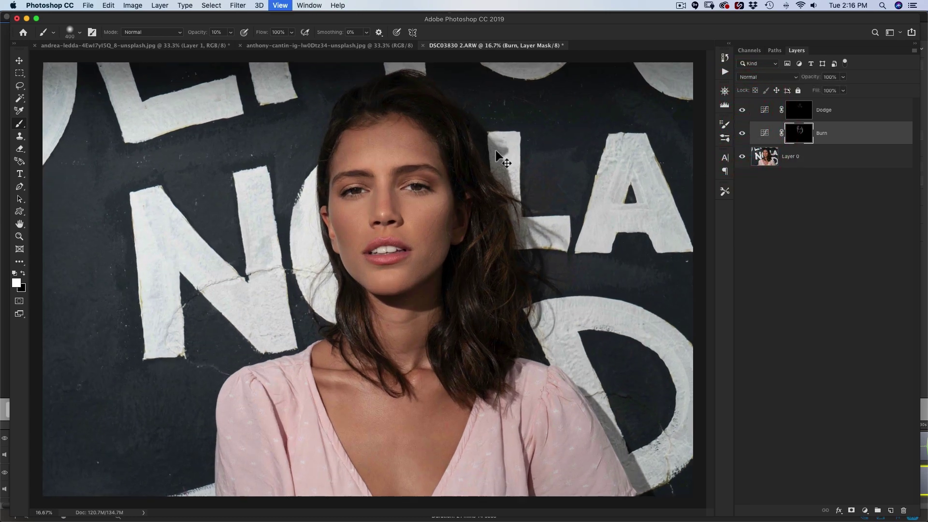
scroll(479, 213, "up", 3)
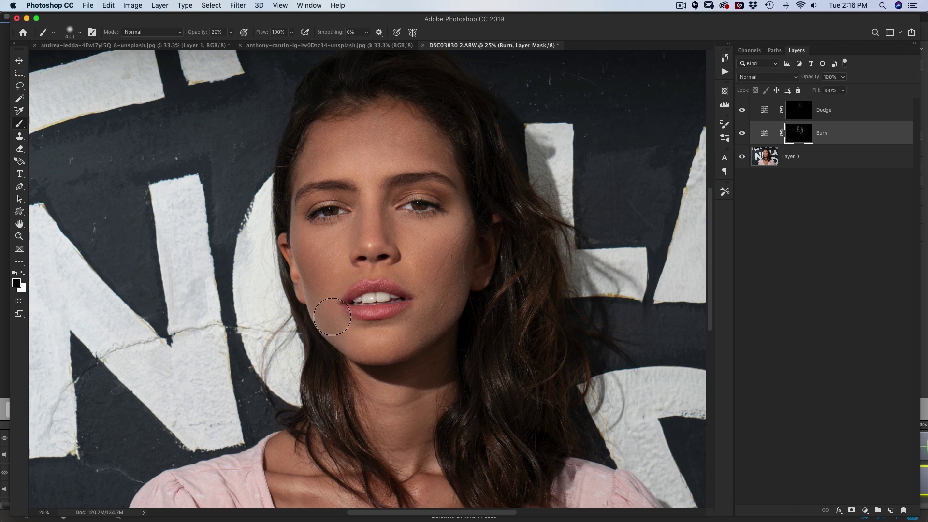
key("bracketleft")
key("bracketleft")
key("bracketleft")
key("bracketleft")
left_click_drag(384, 197, 380, 227)
Reduce the burn on the forehead, temple and cheek edges with a size 300 black brush at 20% opacity
key("bracketright")
key("bracketright")
key("bracketright")
left_click_drag(331, 138, 319, 144)
mouse_move(339, 99)
left_mouse_down()
mouse_move(294, 97)
mouse_move(255, 248)
mouse_move(327, 135)
mouse_move(301, 199)
mouse_move(425, 193)
mouse_move(451, 215)
left_mouse_up()
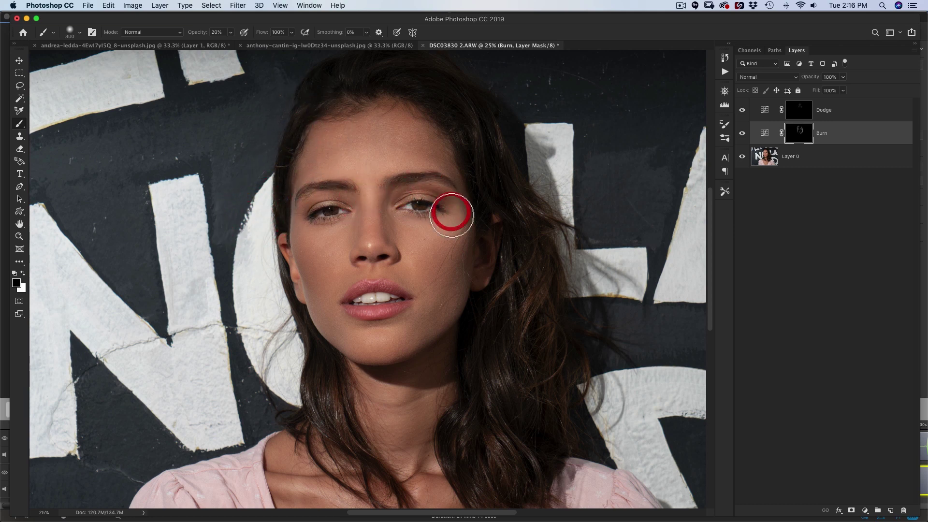
mouse_move(435, 307)
left_mouse_down()
mouse_move(414, 336)
mouse_move(448, 290)
mouse_move(468, 226)
left_mouse_up()
Brush black lightly over the nose and mouth area on the Burn mask to soften the shading there
key("super+minus")
key("super+minus")
key("super+plus")
mouse_move(396, 198)
left_mouse_down()
mouse_move(379, 215)
mouse_move(388, 207)
left_mouse_up()
mouse_move(382, 239)
left_mouse_down()
mouse_move(379, 247)
mouse_move(410, 249)
left_mouse_up()
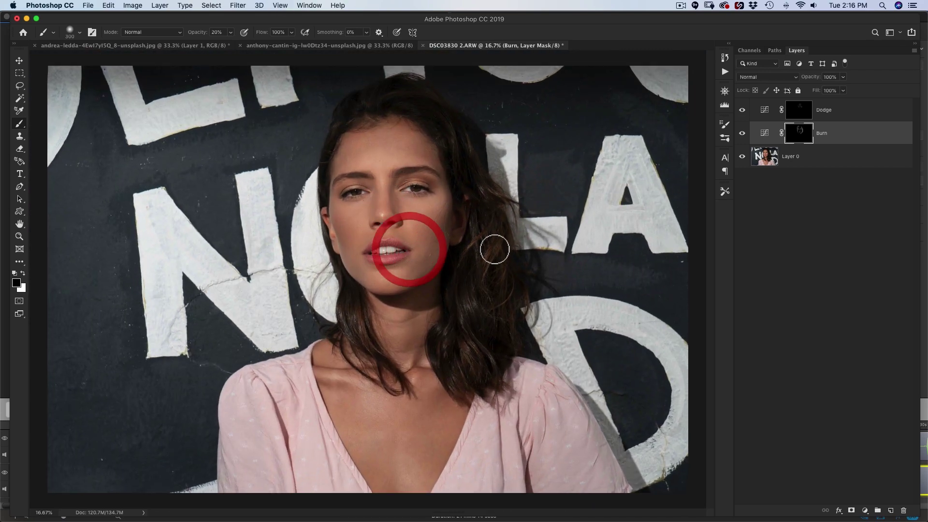
Check the contouring at several magnifications, hiding and reshowing the Burn and Dodge layers together
key("super+minus")
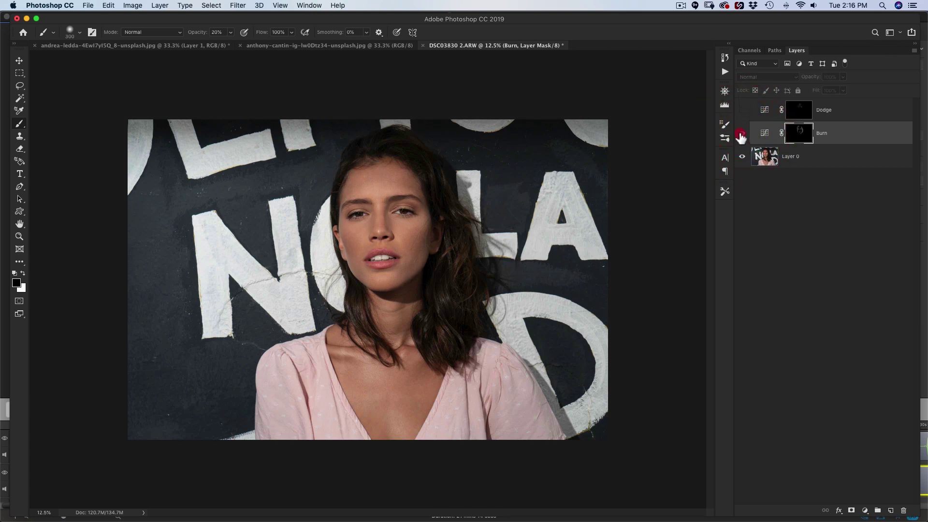
left_click(742, 110)
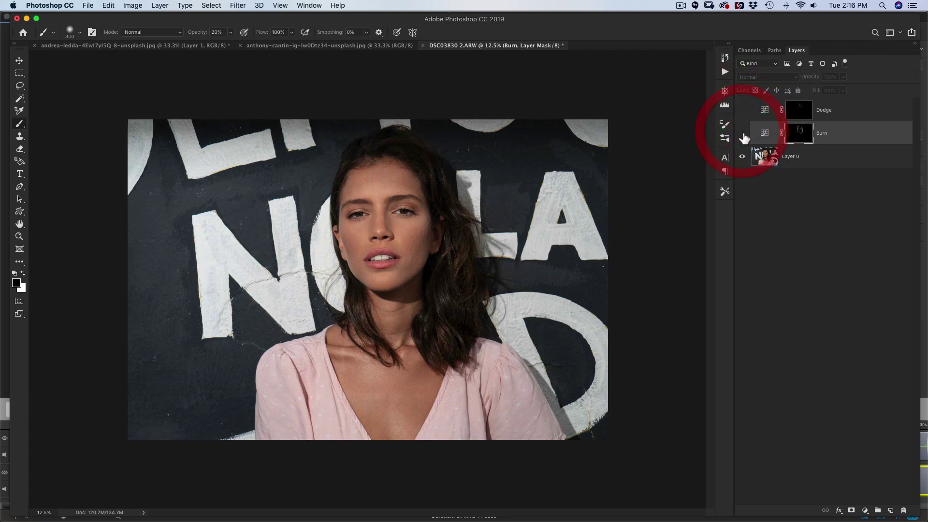
key("super+plus")
key("super+plus")
scroll(514, 304, "up", 5)
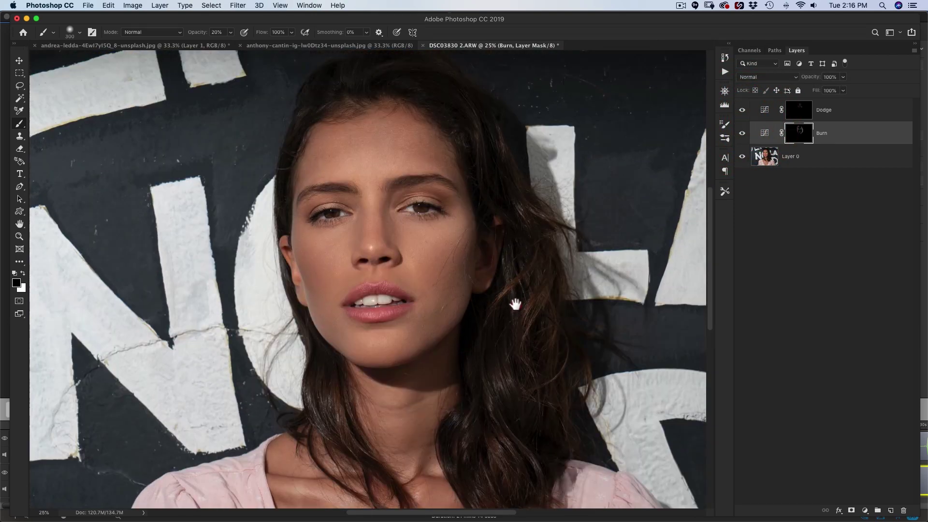
key("v")
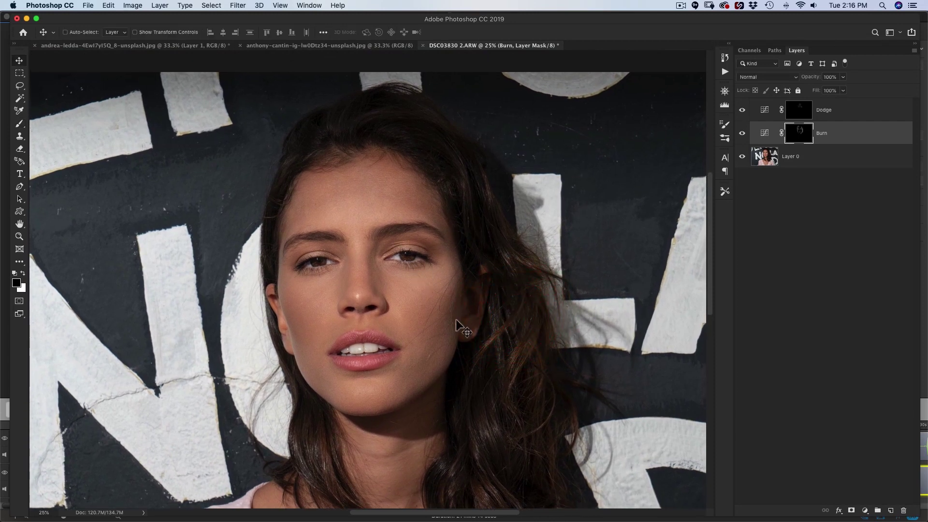
key("super+minus")
key("super+minus")
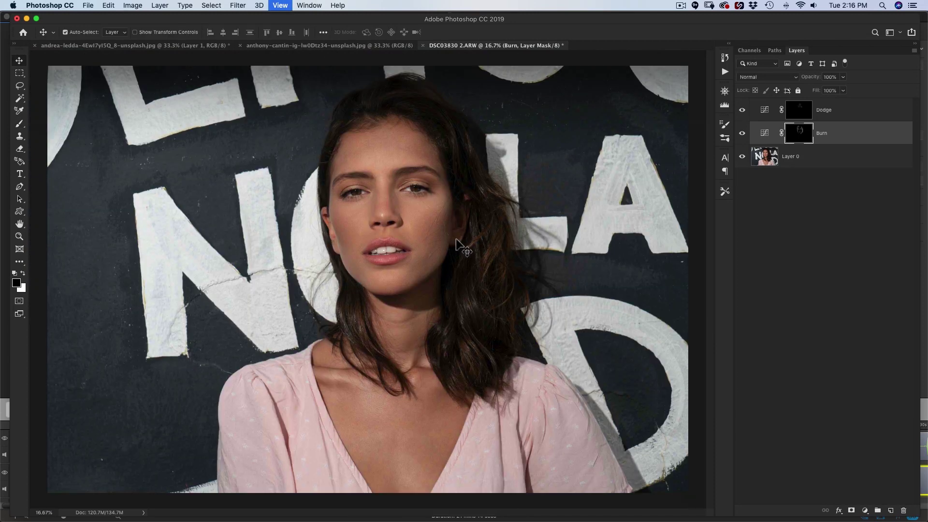
left_click(743, 133)
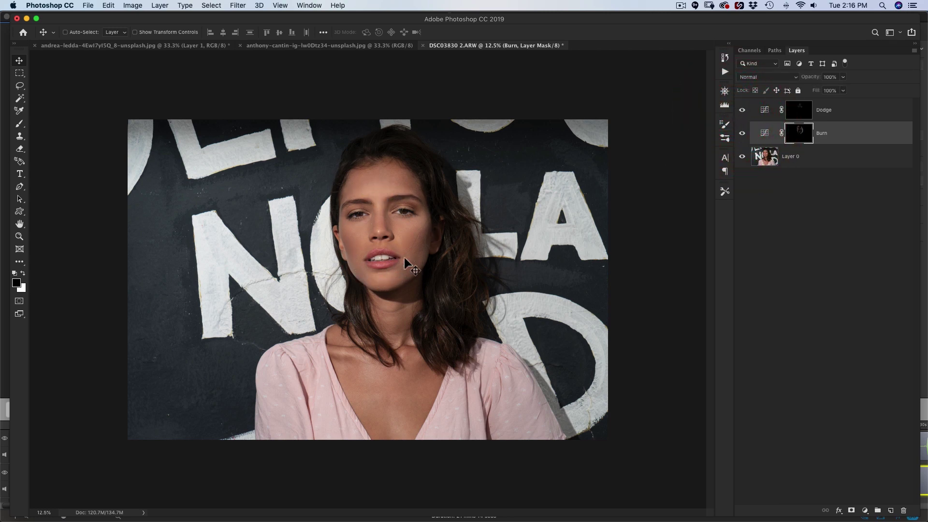
left_click(743, 110)
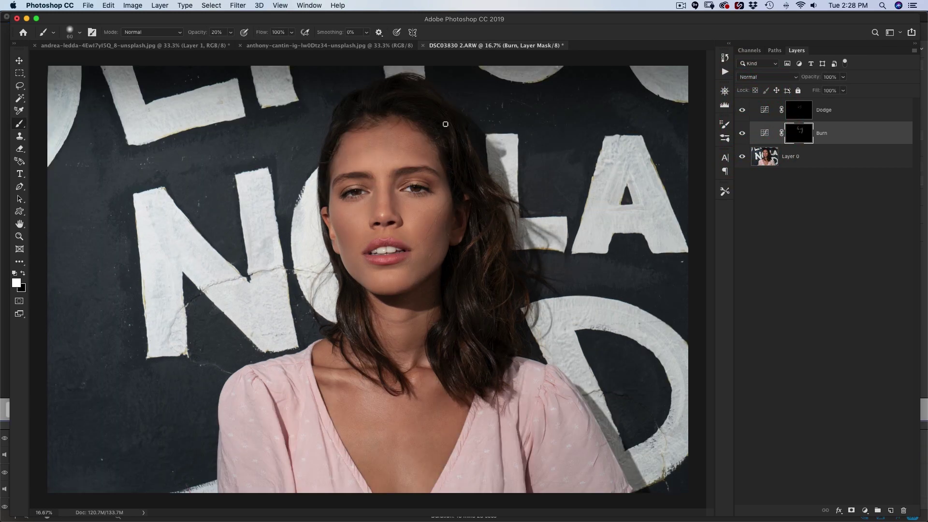
key("super+minus")
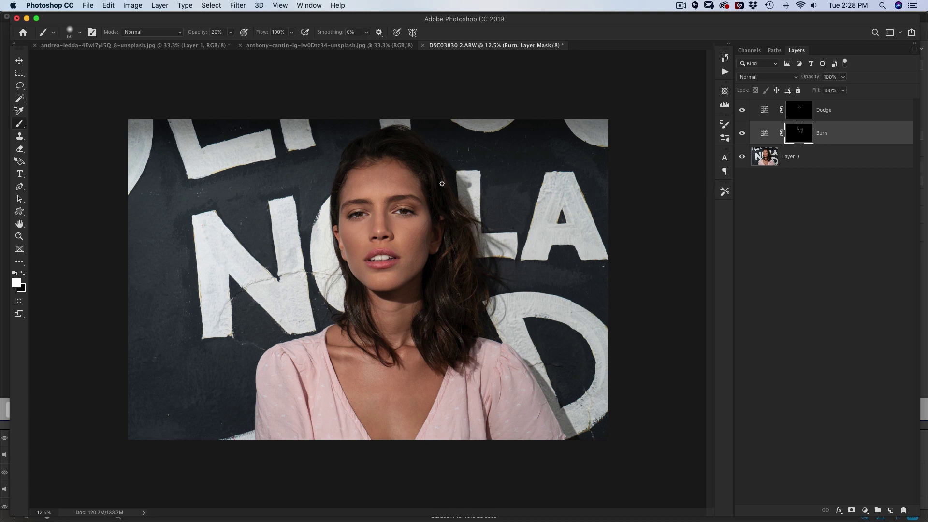
key("v")
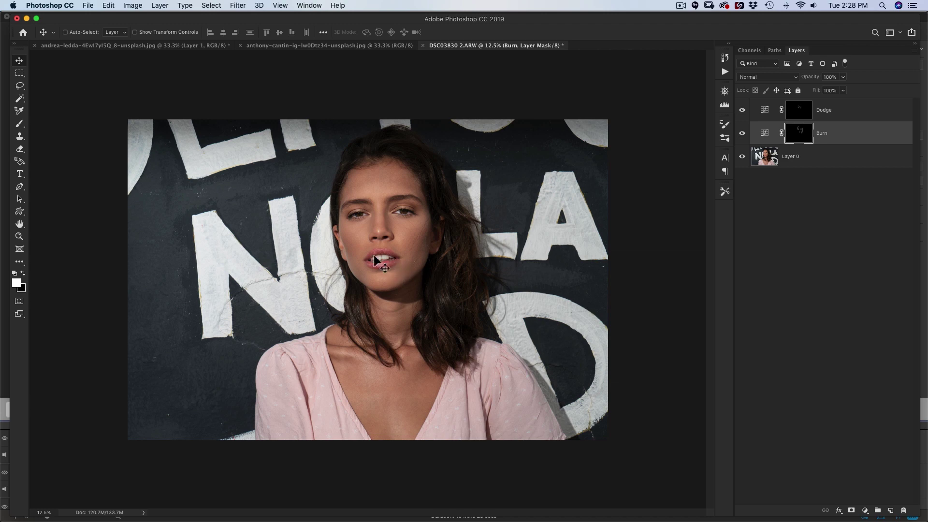
scroll(422, 214, "up", 3)
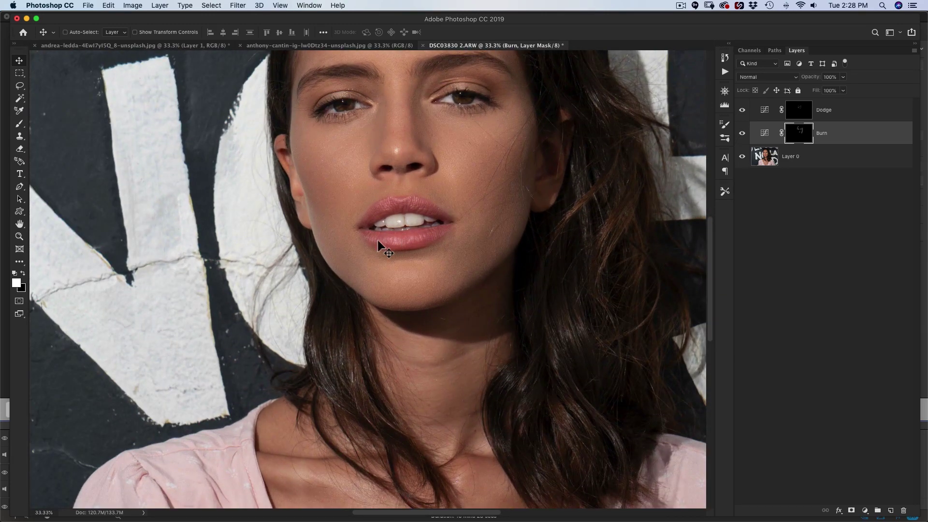
scroll(549, 214, "down", 4)
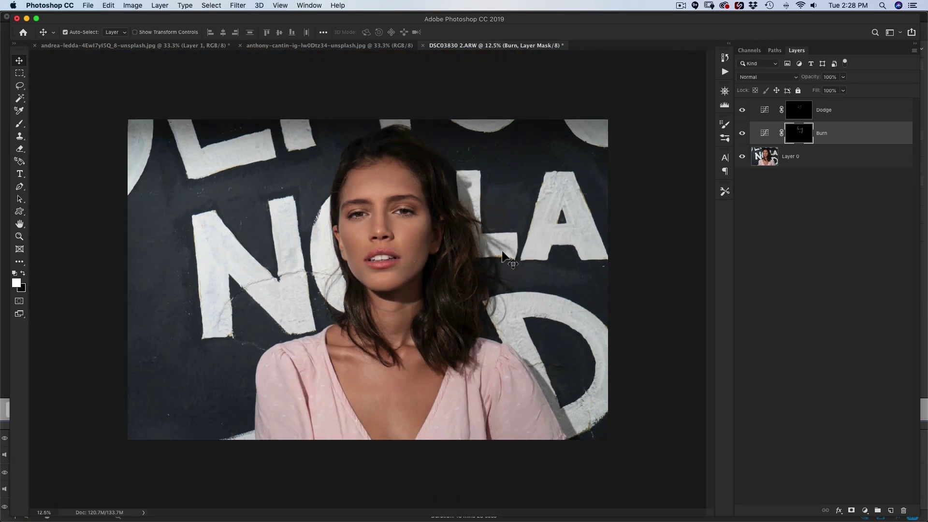
scroll(450, 289, "up", 1)
Add a Curves adjustment layer directly above Layer 0, beneath the Burn layer
left_click(865, 511)
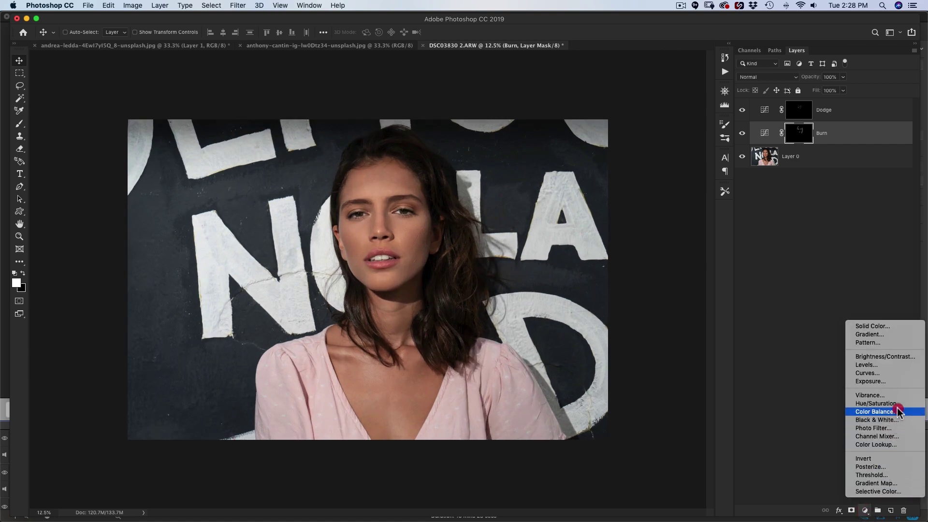
left_click(868, 373)
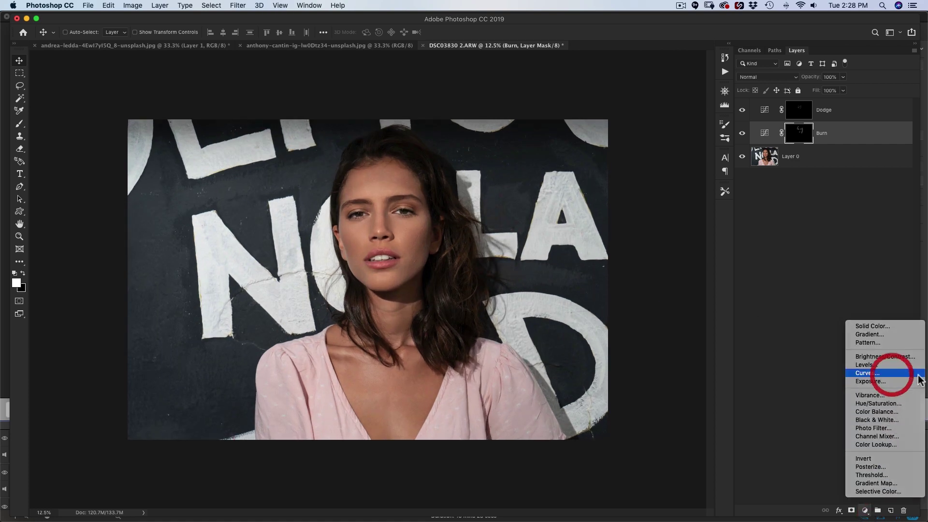
left_click_drag(765, 134, 762, 161)
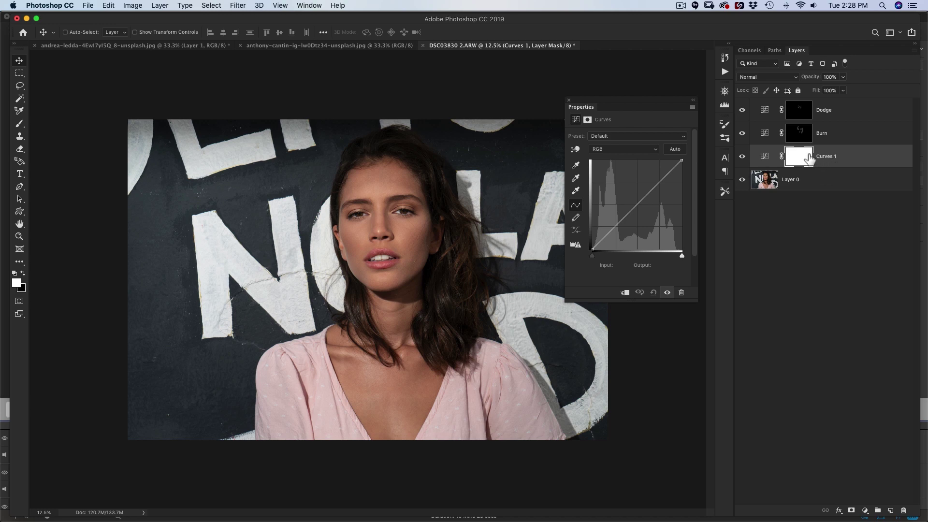
Darken the shadows with a curve point at input 68, output 60, and anchor the highlights at input 183, output 181
left_click_drag(616, 226, 618, 228)
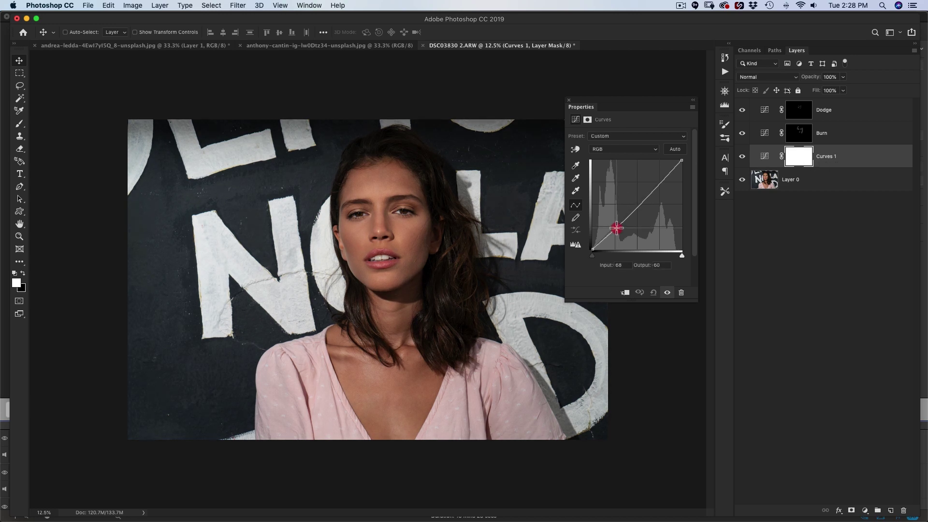
left_click(656, 184)
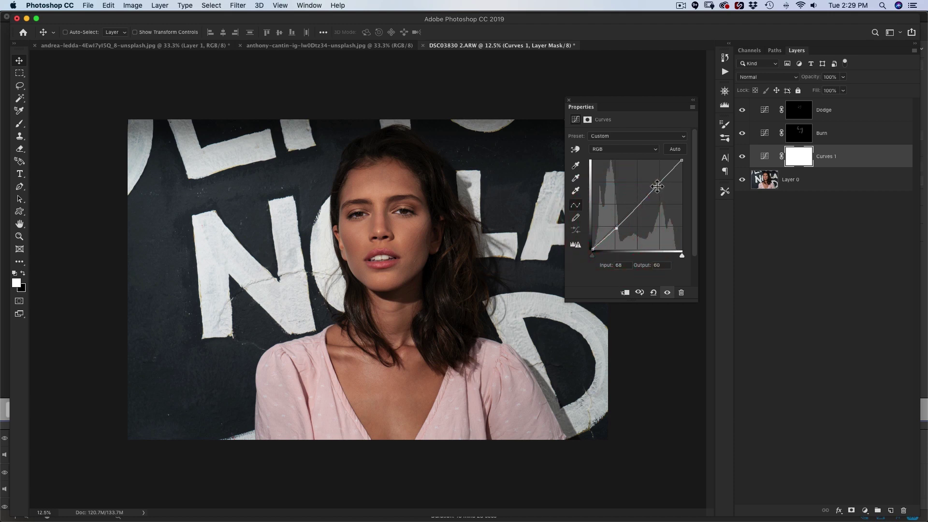
left_click_drag(657, 187, 656, 186)
Add a Hue/Saturation adjustment layer above the new Curves layer and set its saturation to -16
left_click(864, 511)
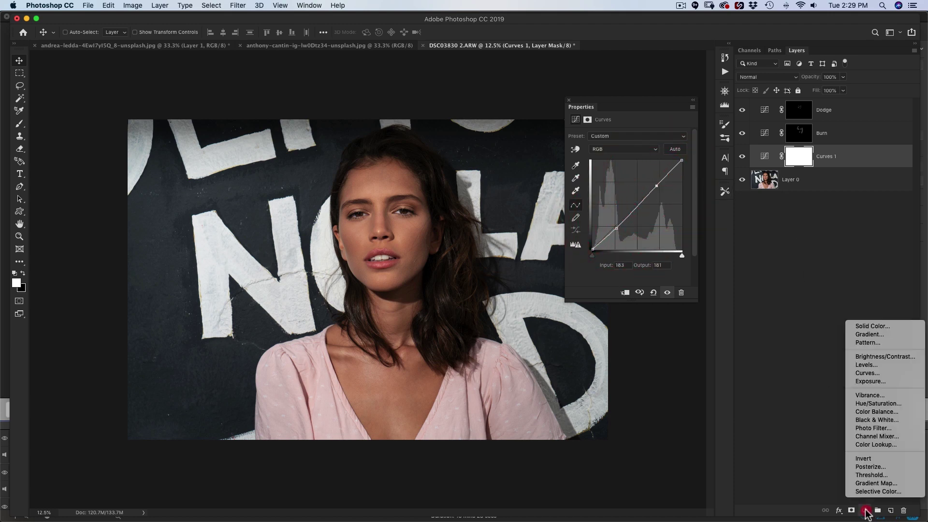
left_click(893, 403)
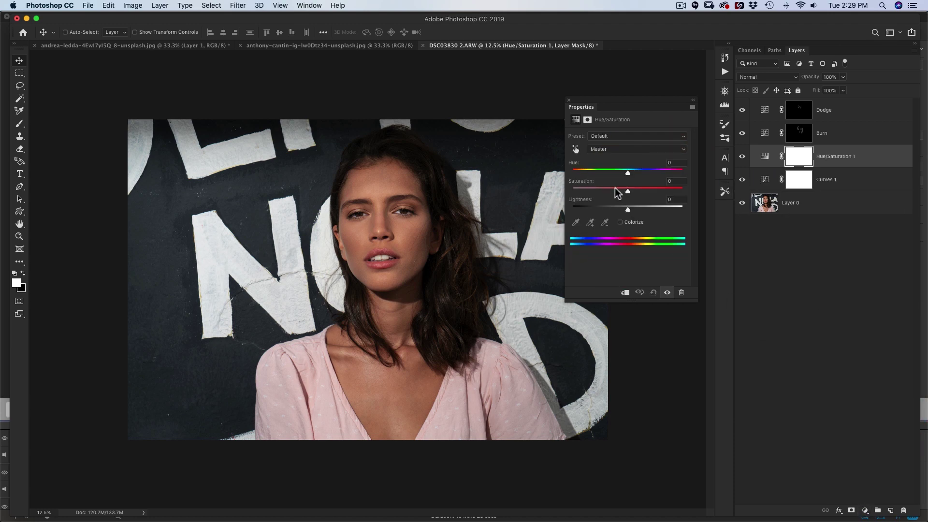
left_click_drag(614, 194, 618, 192)
Add a Color Balance adjustment layer with midtones at -7 cyan-red and +10 yellow-blue
left_click(865, 510)
left_click(865, 510)
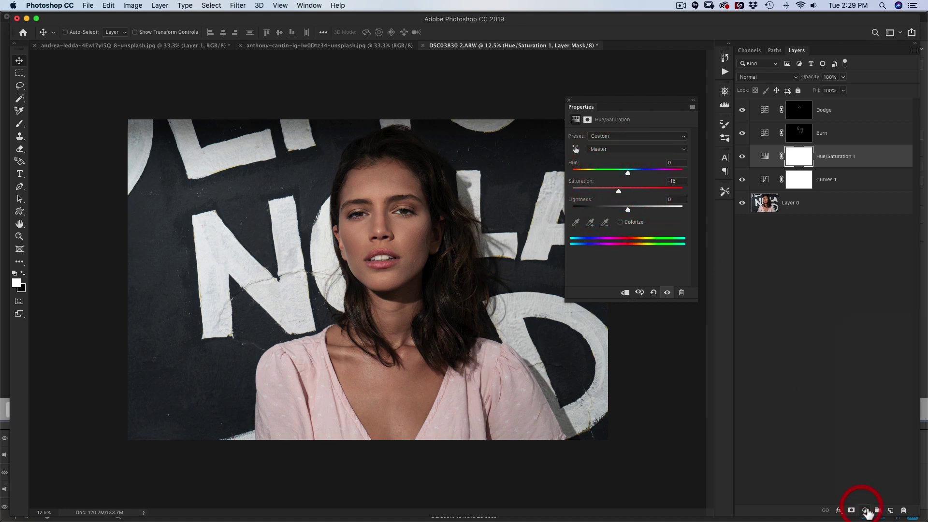
left_click(877, 411)
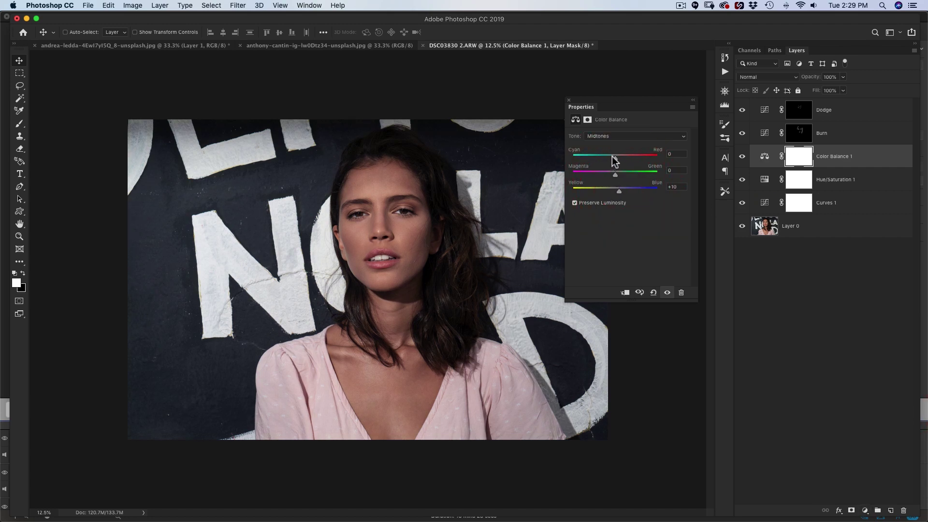
left_click(627, 137)
left_click(626, 141)
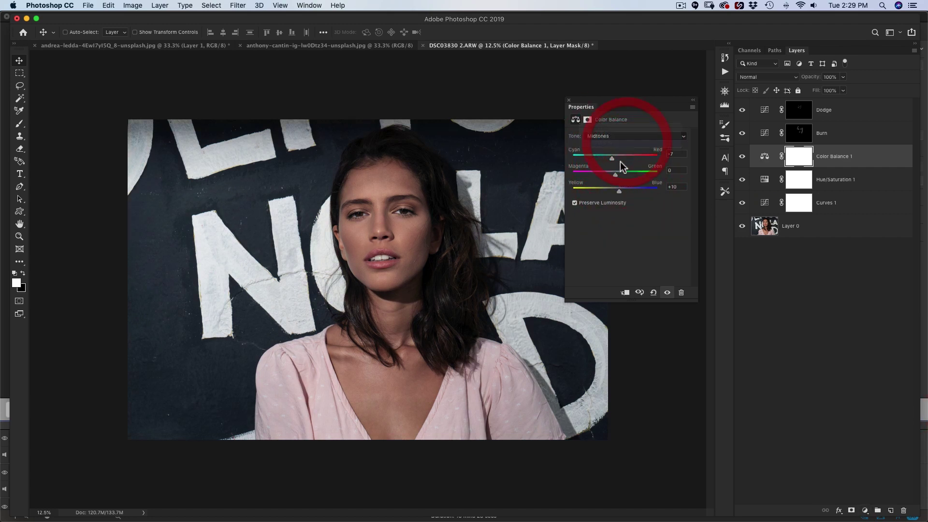
Set the Color Balance layer's highlights to +6 cyan-red and -6 yellow-blue
left_click_drag(613, 189, 612, 189)
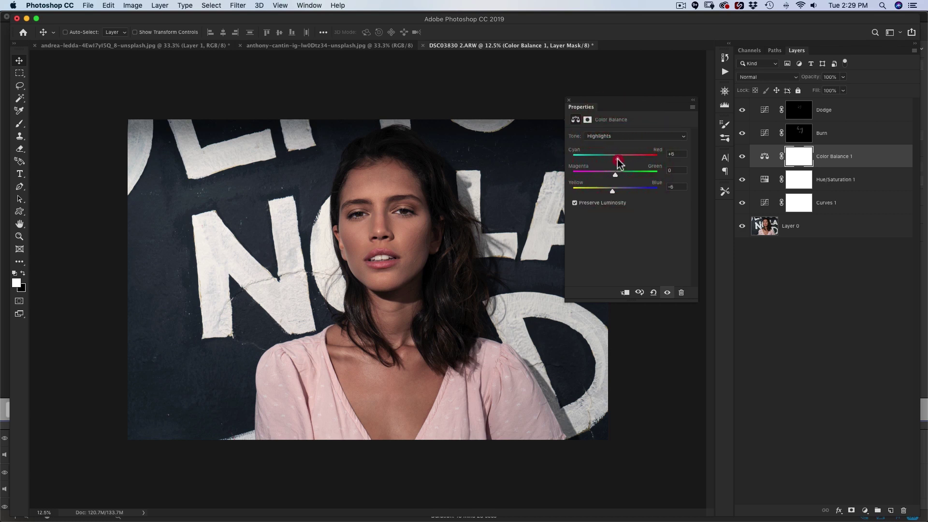
left_click_drag(617, 159, 617, 159)
left_click(569, 100)
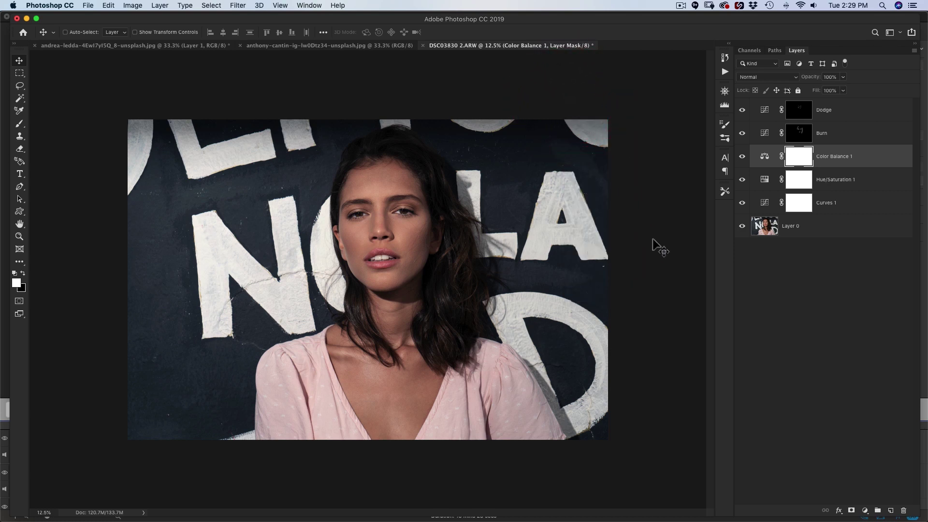
key("super+minus")
key("super+plus")
Add a Levels adjustment layer above the Dodge layer and raise the blue channel's black output level to 17
left_click(798, 110)
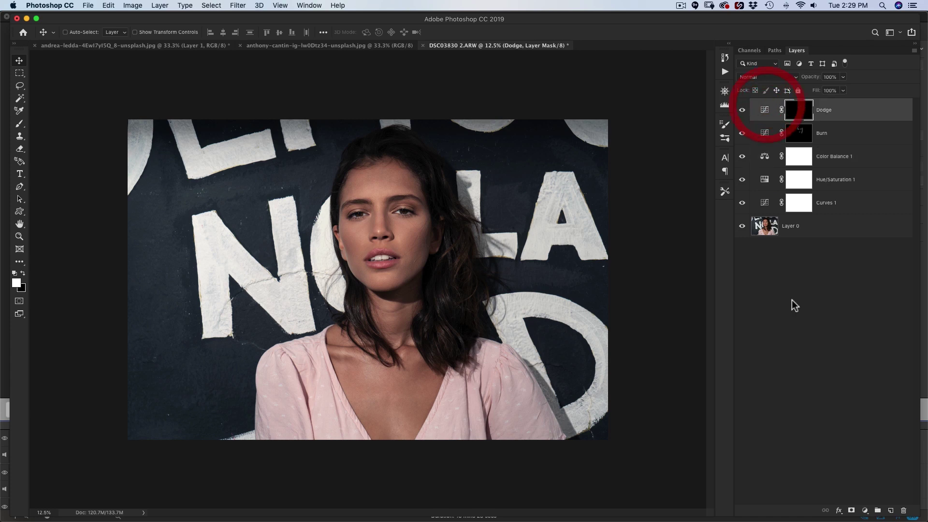
left_click(866, 510)
left_click(889, 373)
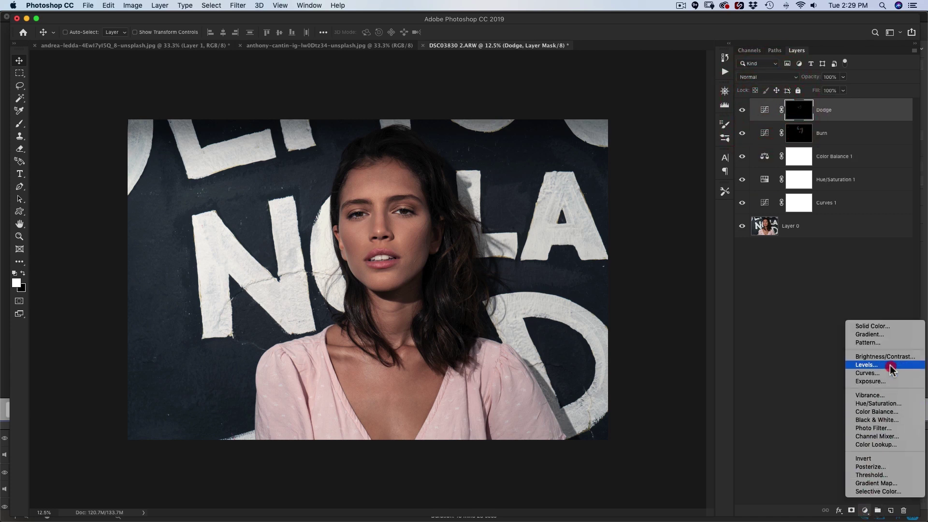
left_click(889, 365)
left_click(603, 154)
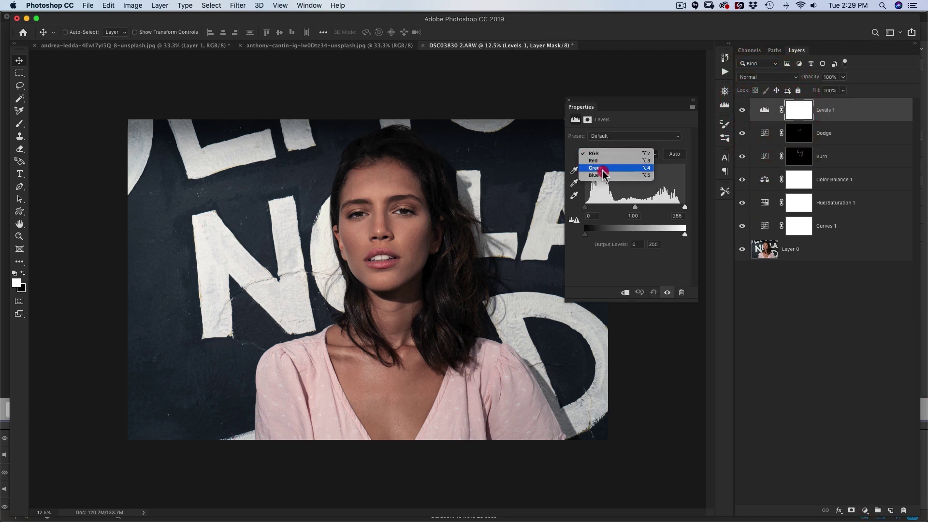
left_click(599, 175)
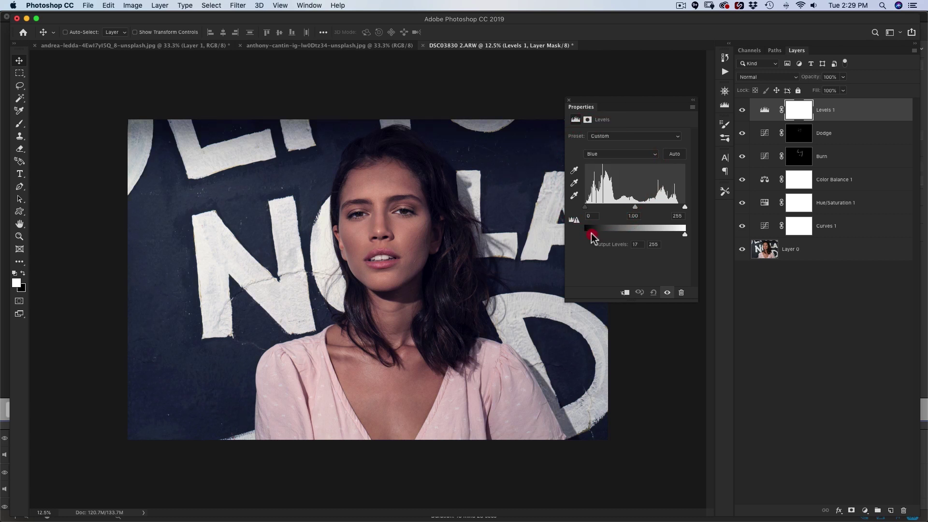
left_click_drag(591, 237, 592, 237)
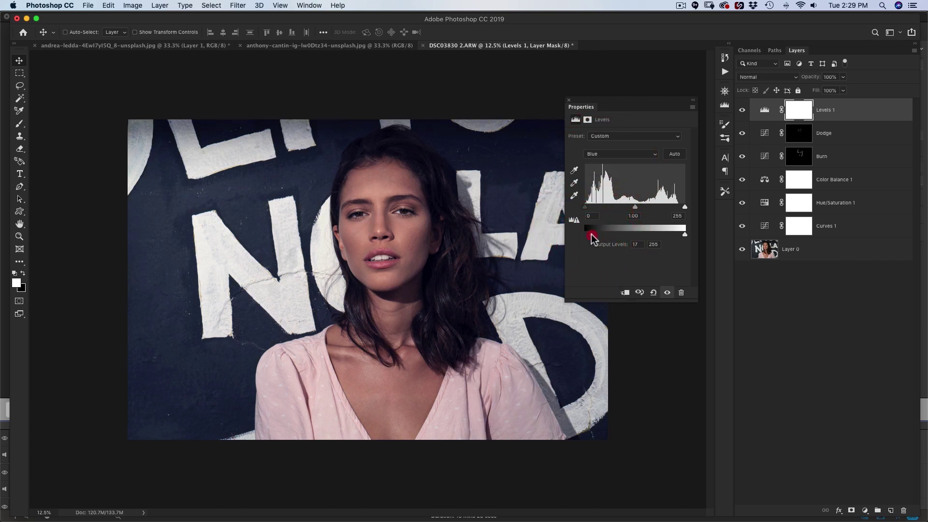
left_click(569, 102)
key("super+minus")
key("super+plus")
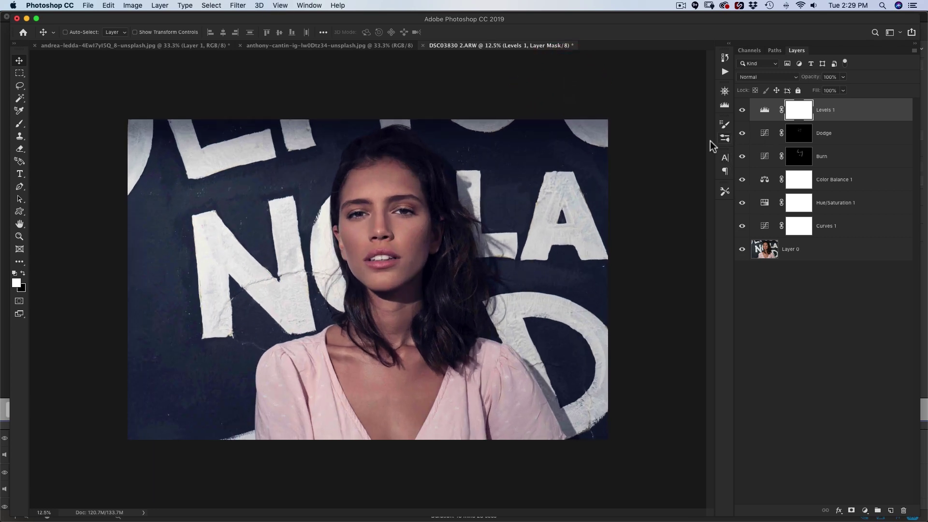
Compare the graded portrait with the Burn and Dodge layers hidden and shown
key("super+minus")
left_click(743, 156)
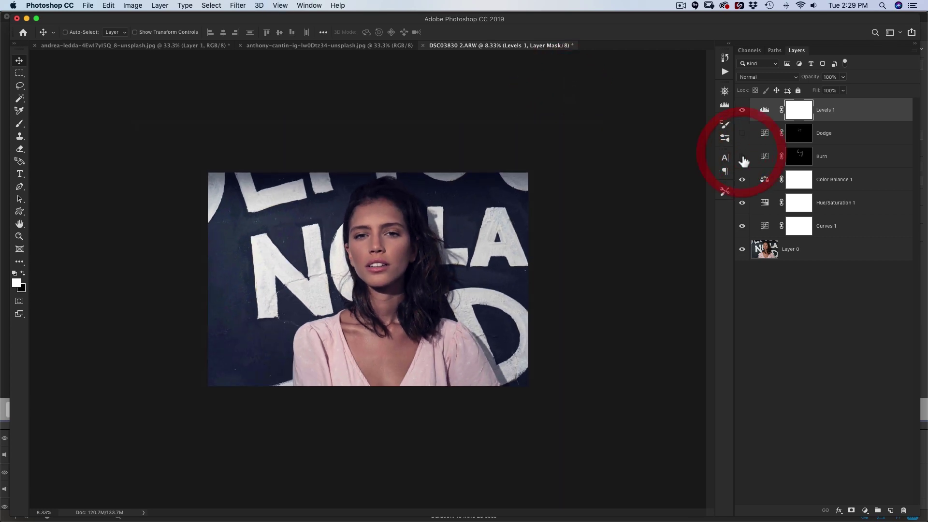
key("super+plus")
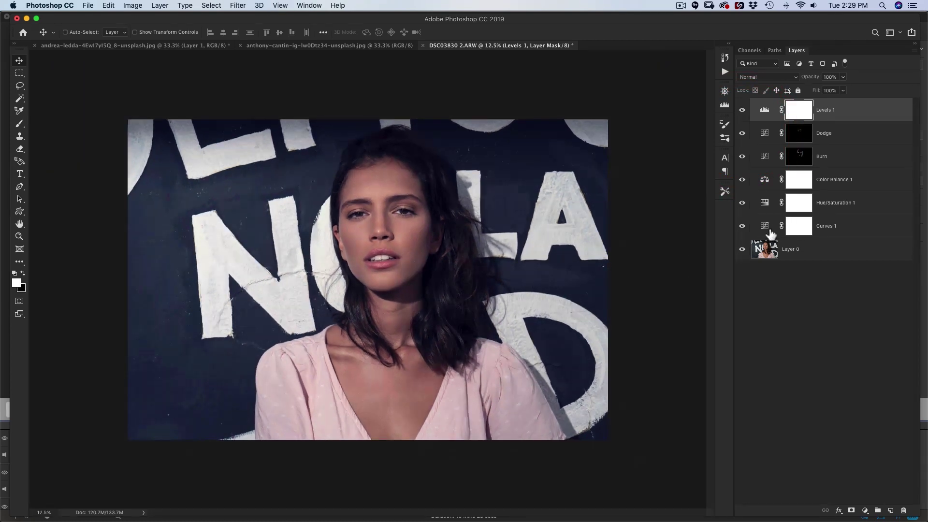
Add a Curves adjustment layer above the Levels layer and brighten the midtones with a point at input 129, output 136
double_click(766, 227)
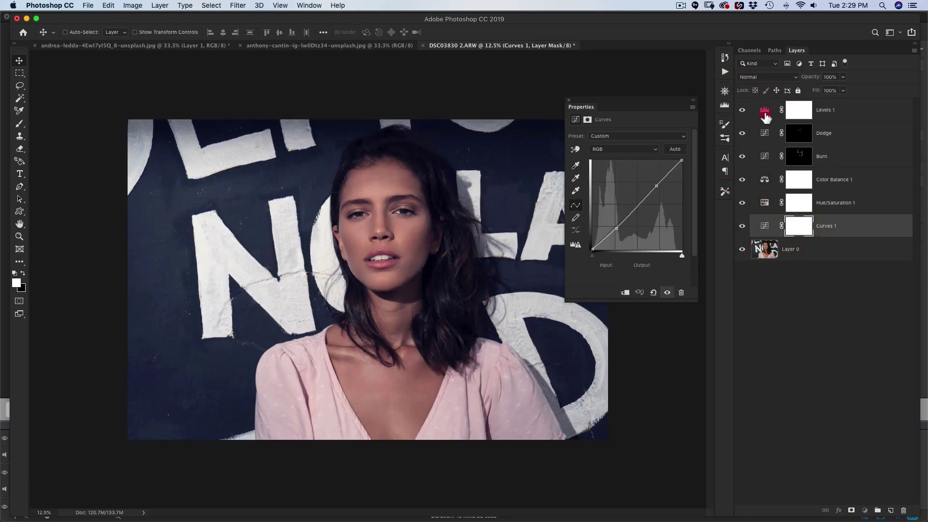
left_click(765, 115)
left_click(865, 511)
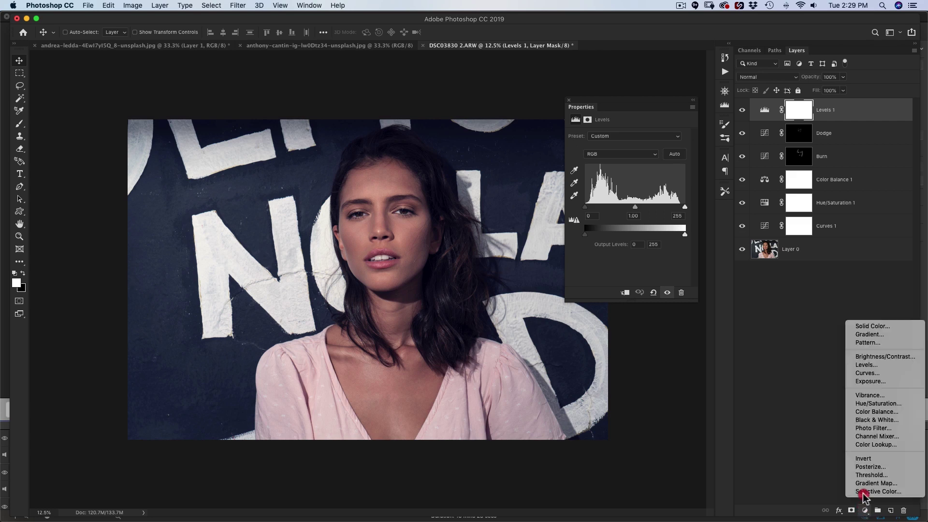
left_click(866, 372)
left_click(634, 205)
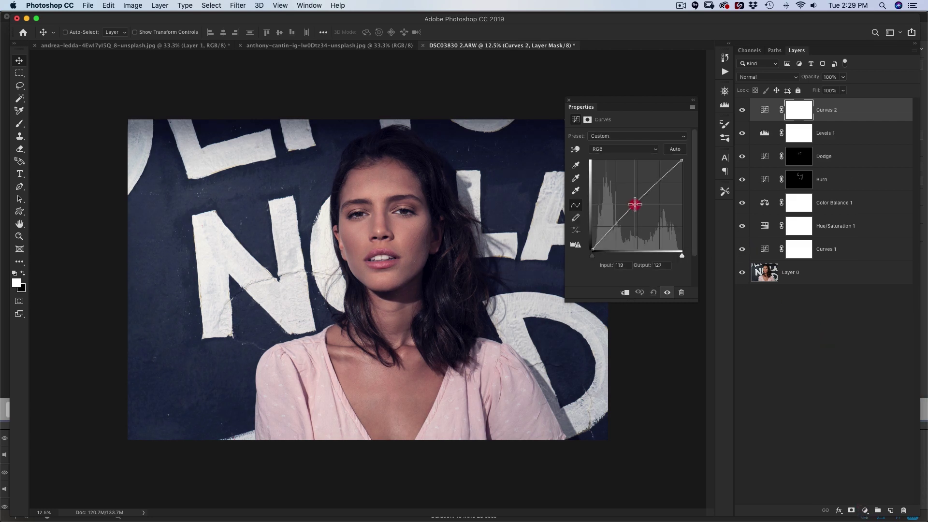
left_click_drag(637, 204, 638, 203)
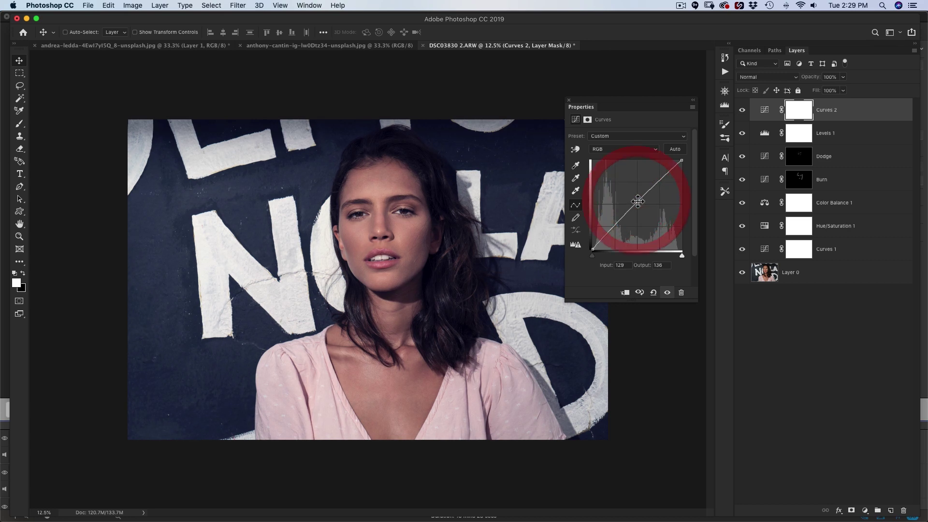
left_click(637, 203)
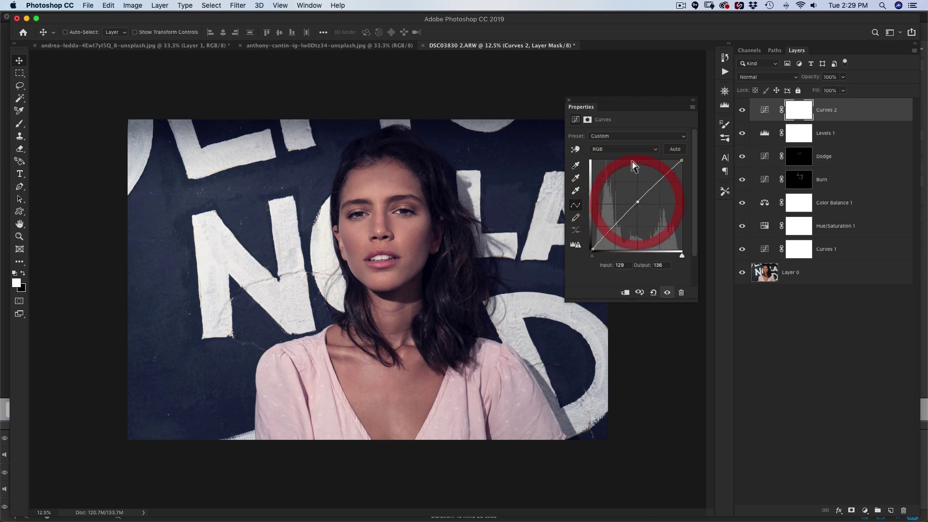
left_click(568, 100)
Examine the graded face up close and review the curve of the topmost Curves layer
key("super+minus")
key("super+plus")
key("super+plus")
key("super+plus")
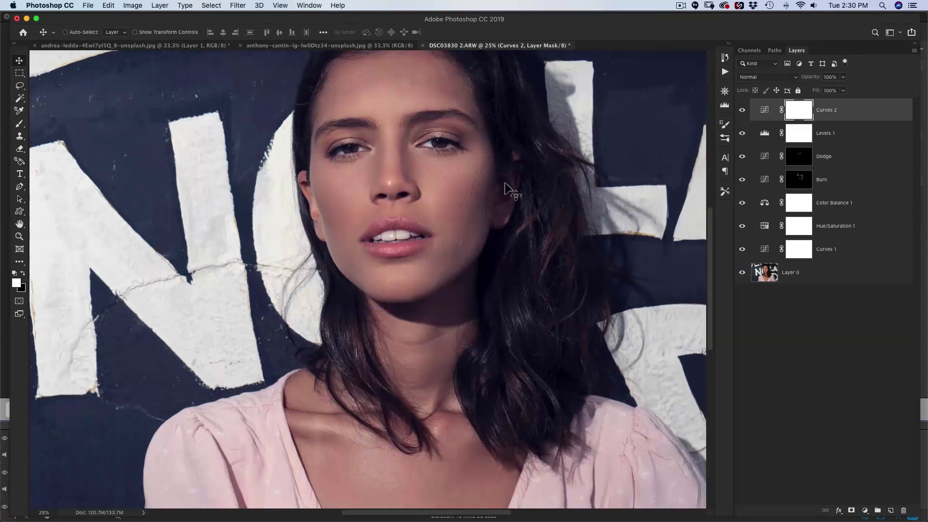
left_click_drag(477, 207, 452, 327)
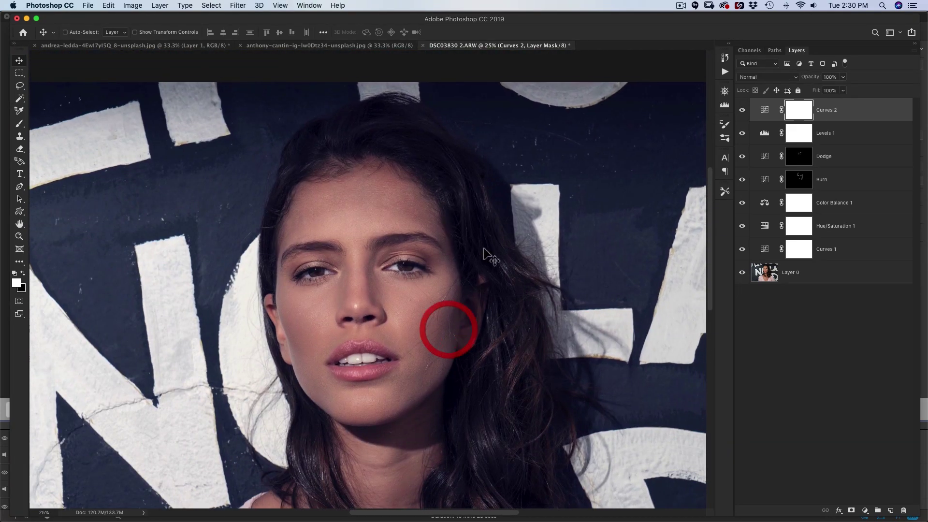
double_click(769, 114)
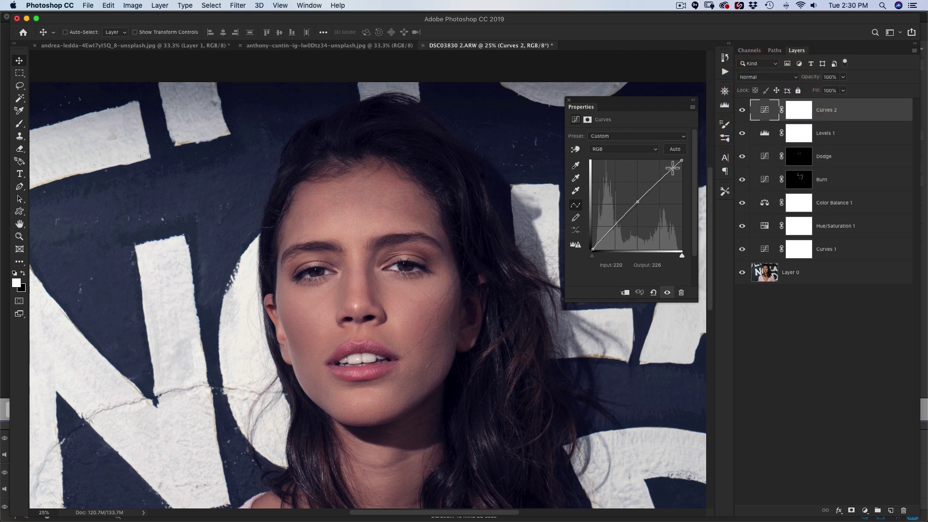
left_click(569, 97)
key("super+minus")
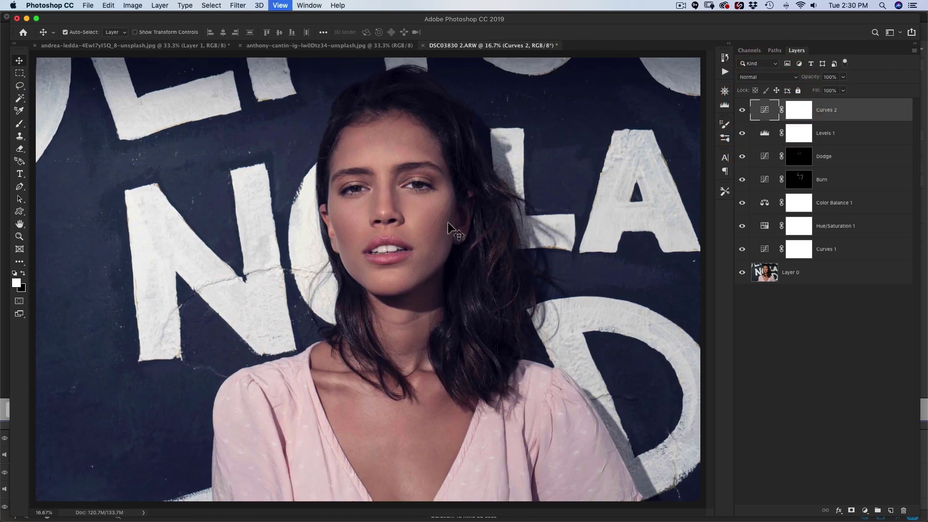
Paint black at 20% brush opacity around the lower lip and mouth on the Dodge layer's mask
key("super+plus")
key("super+plus")
left_click_drag(477, 230, 447, 339)
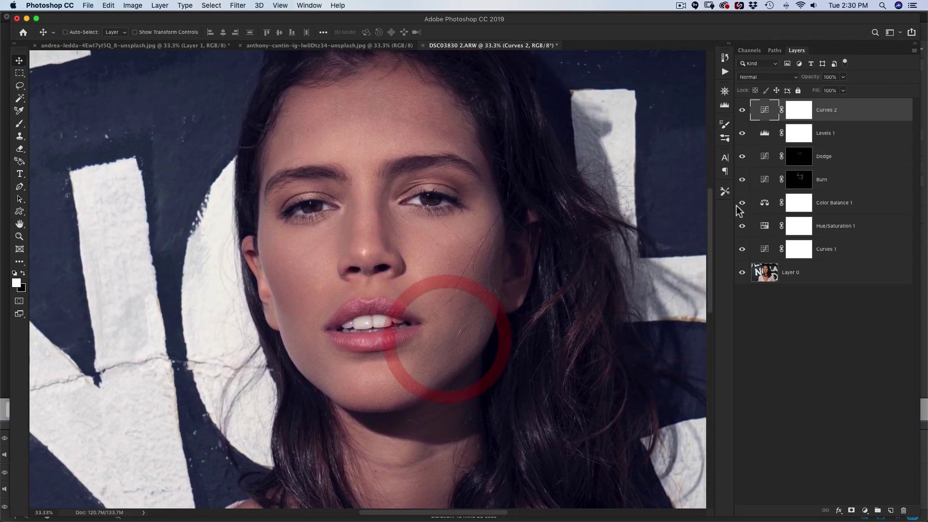
key("super+plus")
left_click(805, 159)
key("b")
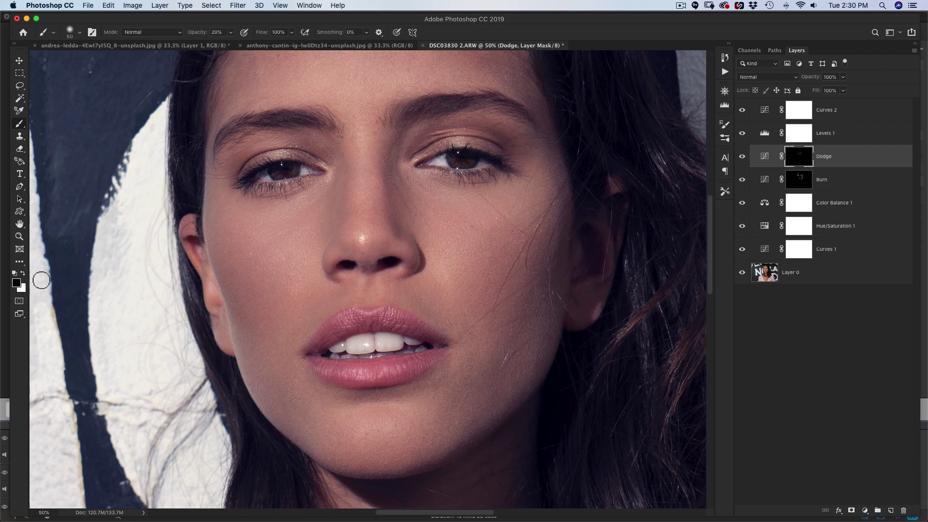
left_click(364, 381)
left_click(356, 382)
key("super+minus")
key("super+minus")
key("super+minus")
key("super+minus")
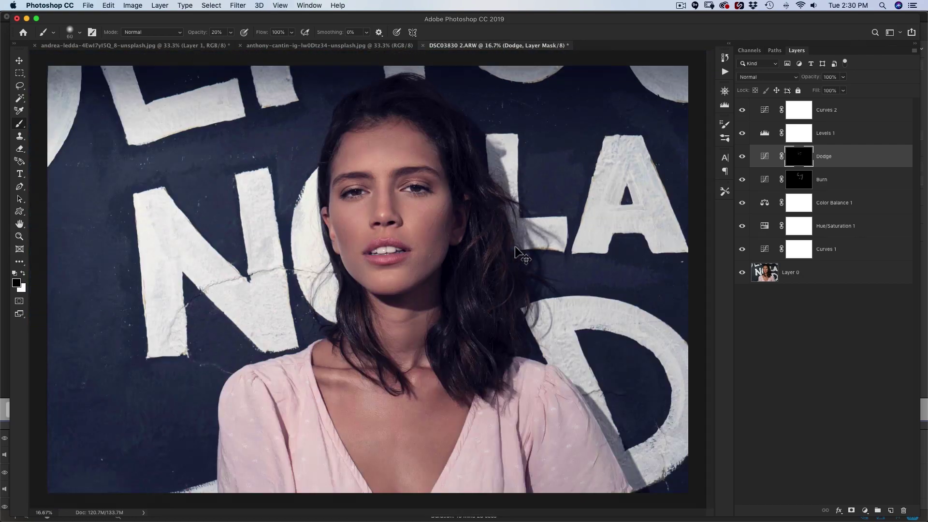
left_click(382, 263)
left_click(367, 253)
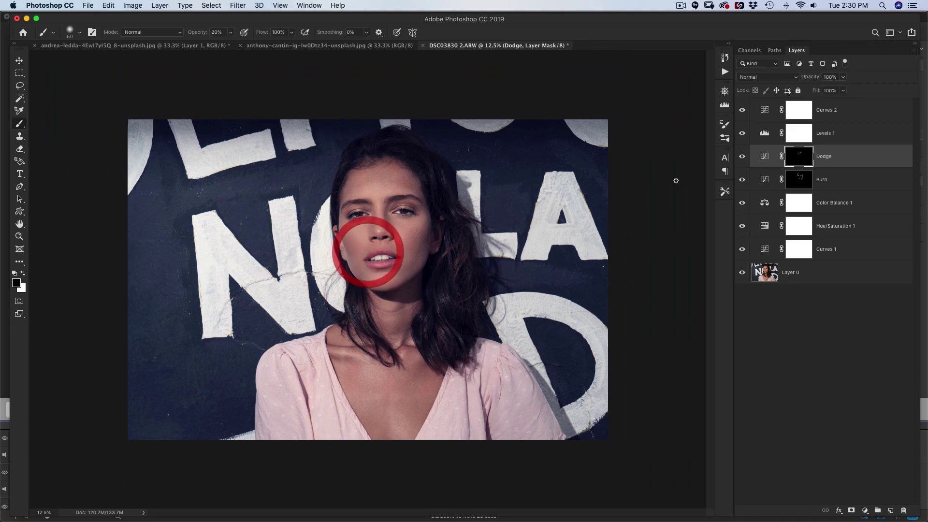
Check the Burn and Dodge effect, and paint black over the cheeks, forehead and nose bridge on the Dodge mask with a larger brush at 20% opacity
left_click(745, 179)
left_click(743, 157)
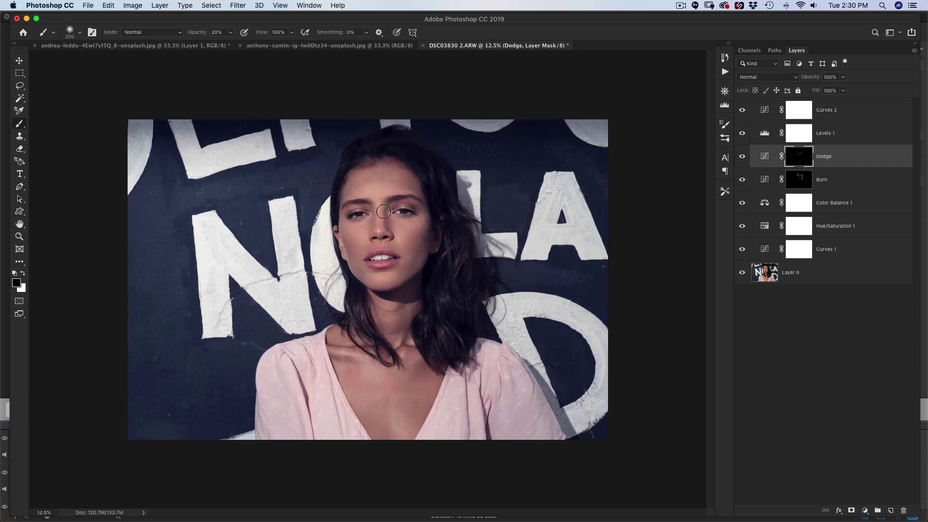
left_click(395, 237)
left_click(402, 236)
left_click(361, 235)
left_click(353, 234)
left_click(362, 189)
left_click(387, 180)
left_click(383, 189)
left_click(382, 204)
key("super+minus")
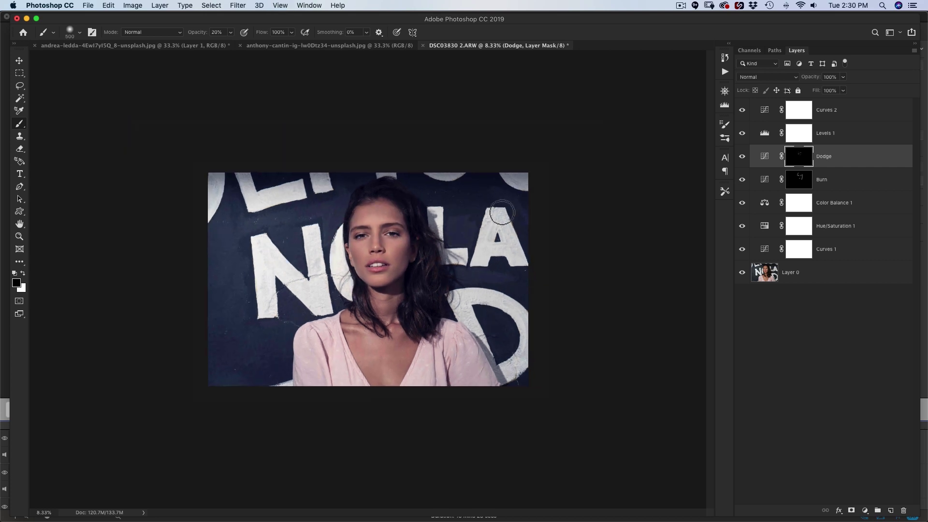
key("super+plus")
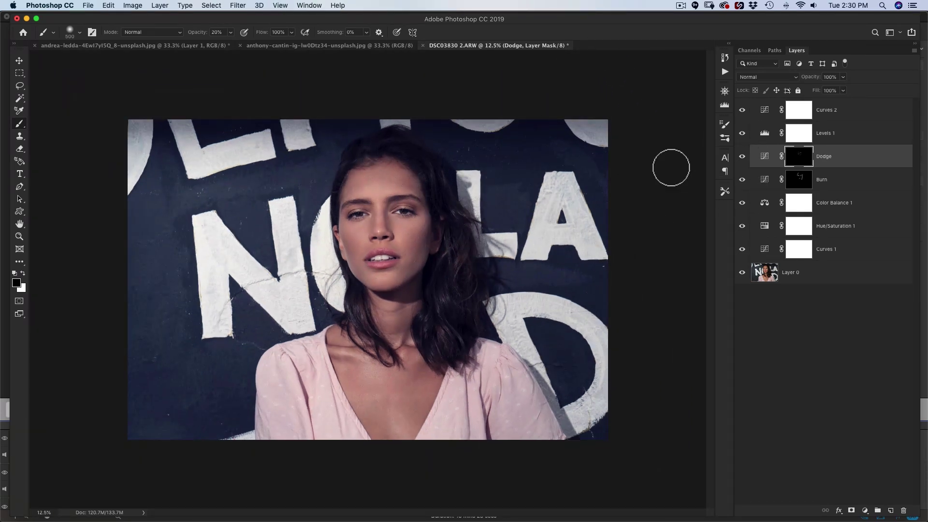
Compare the original photo with the finished edit by hiding and restoring every layer above Layer 0
key("v")
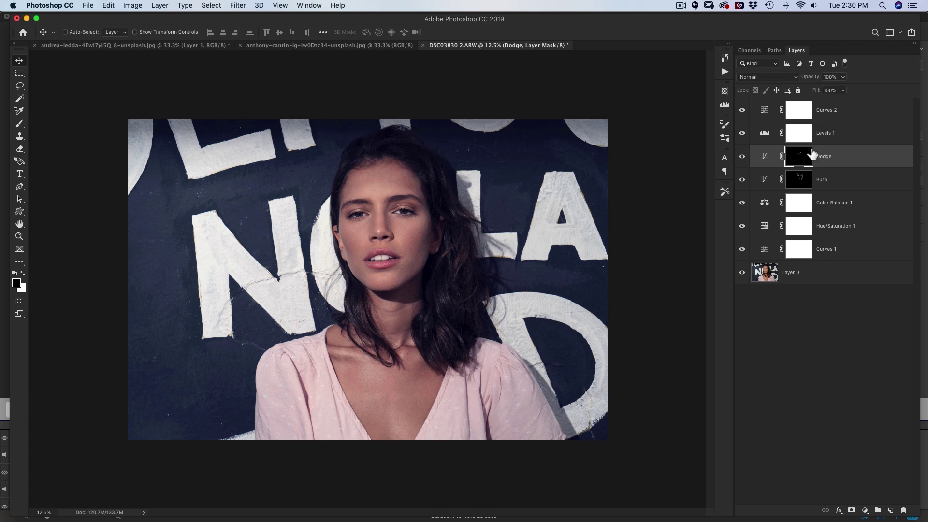
left_click(743, 273)
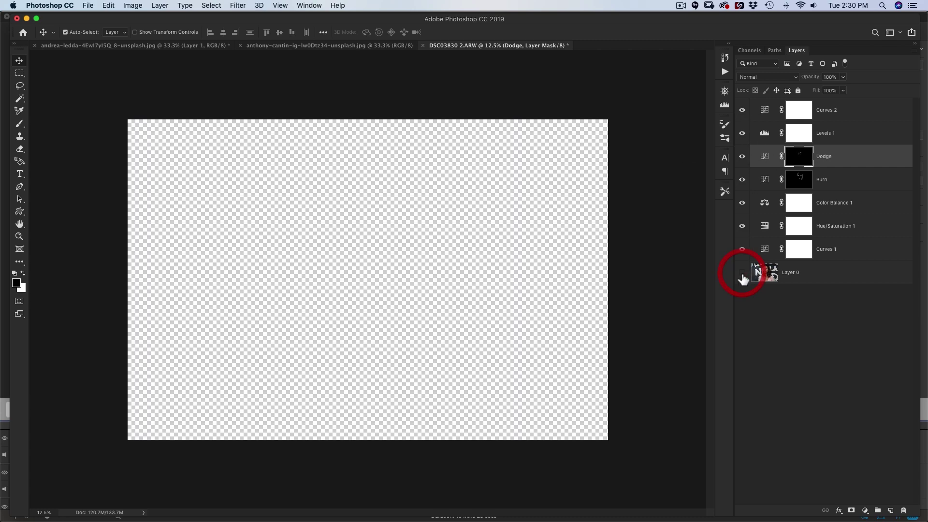
left_click(742, 273)
left_click(765, 273, "super")
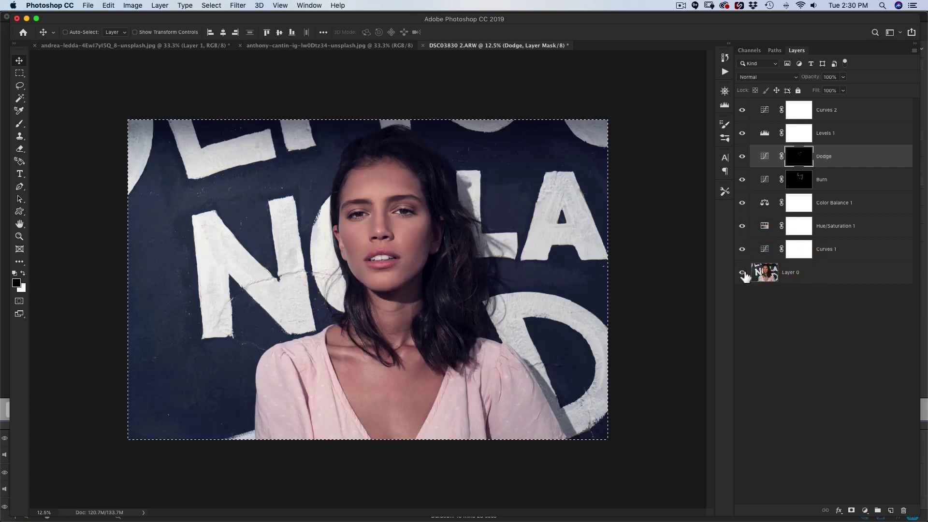
left_click(743, 273)
left_click(743, 273)
left_click(743, 273)
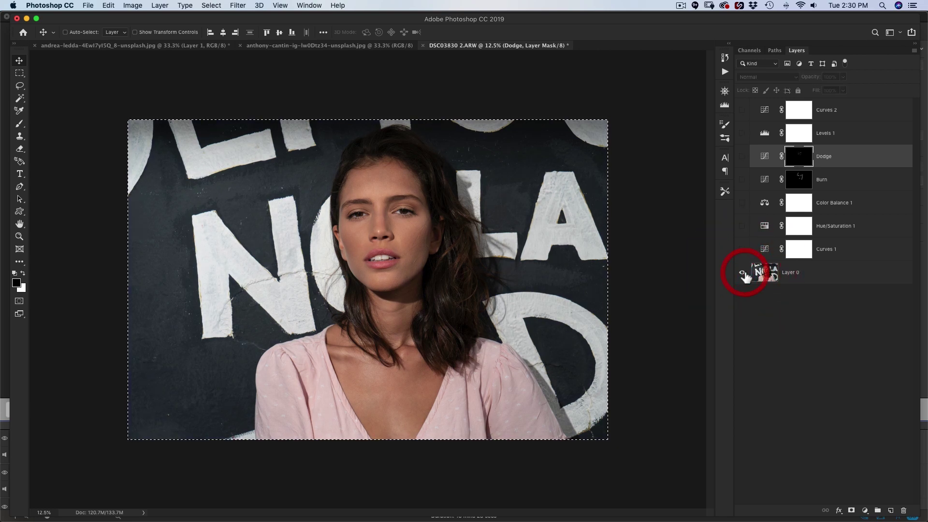
left_click(743, 273)
key("super+d")
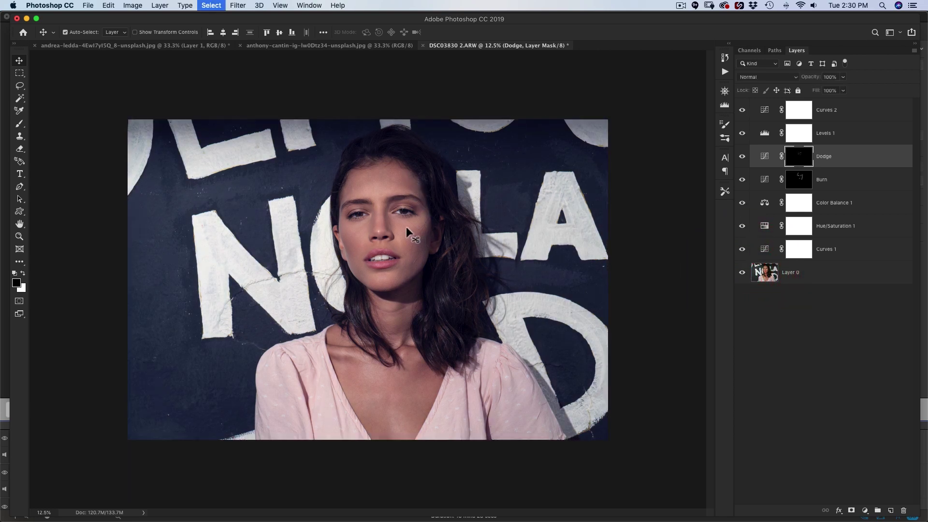
left_click(742, 273)
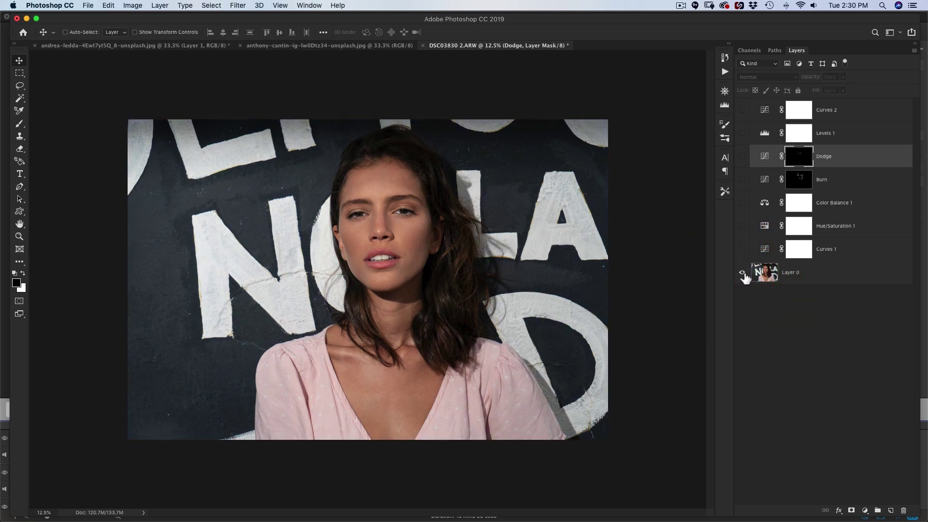
left_click(743, 273)
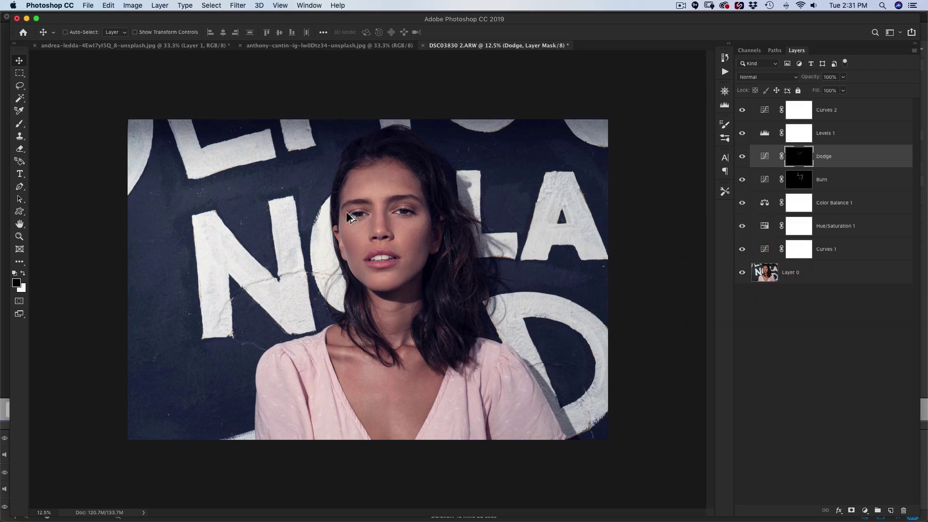
left_click(743, 274)
left_click(743, 274)
Review the curves of the Burn and Dodge adjustment layers
double_click(766, 181)
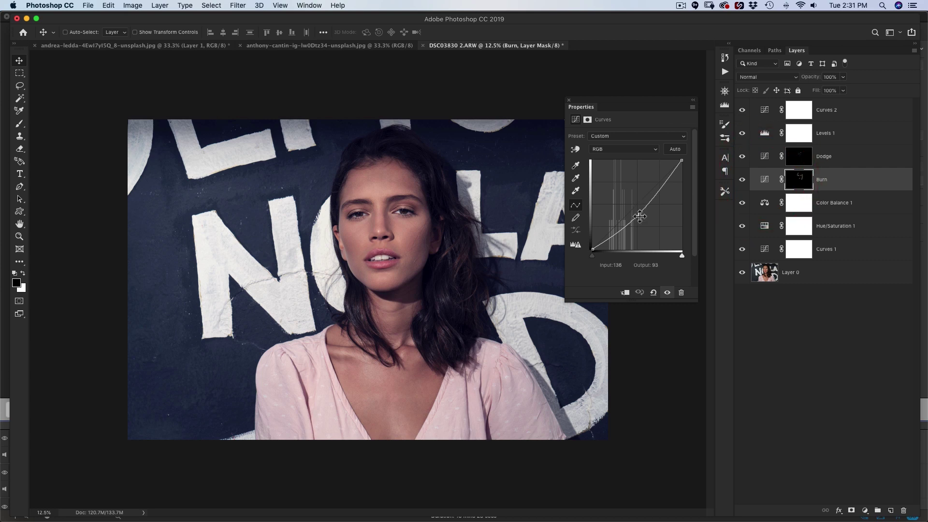
left_click_drag(639, 216, 622, 198)
left_click(771, 163)
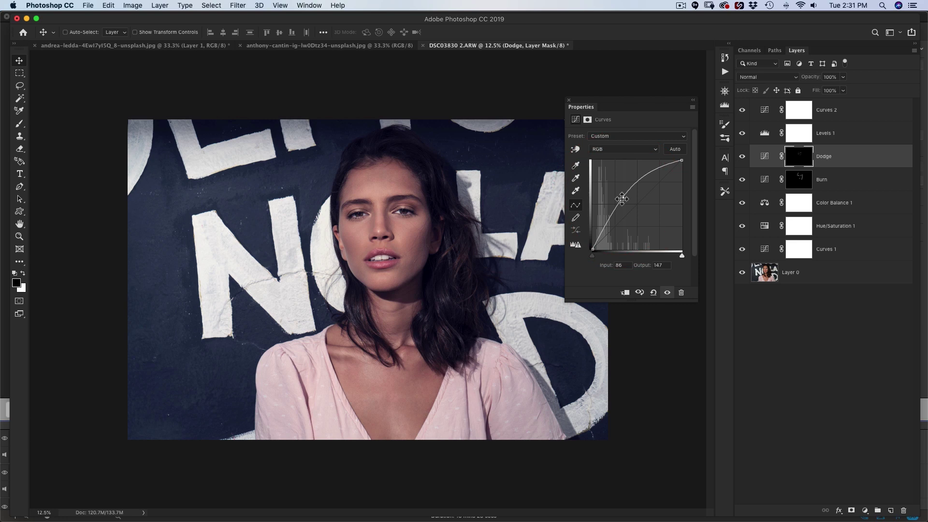
Check the image with and without the Dodge layer, and slightly flatten the Dodge curve to soften its brightening
left_click(742, 162)
key("super+minus")
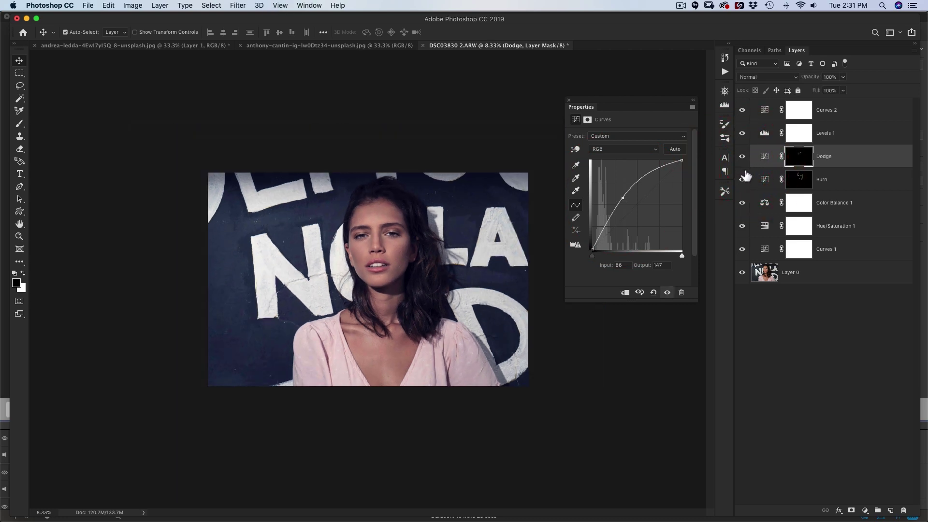
key("super+plus")
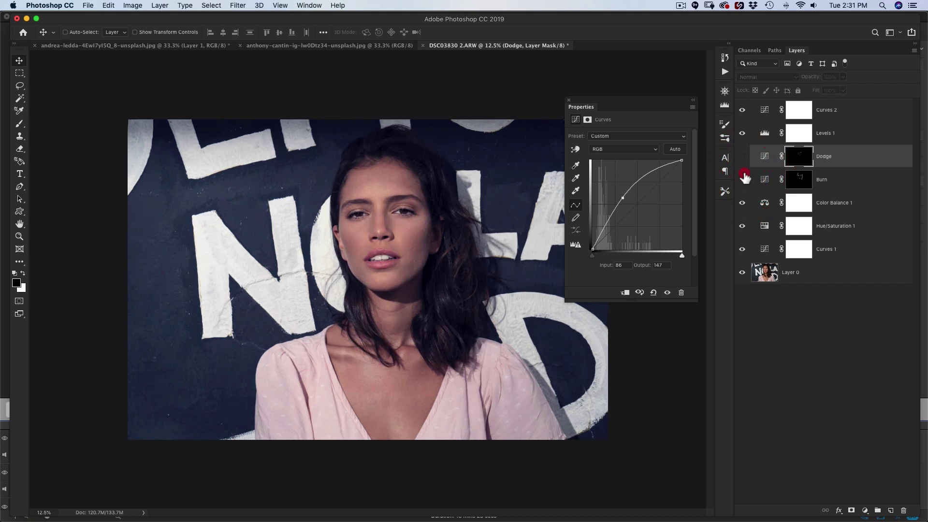
left_click(742, 156)
left_click_drag(625, 197, 625, 198)
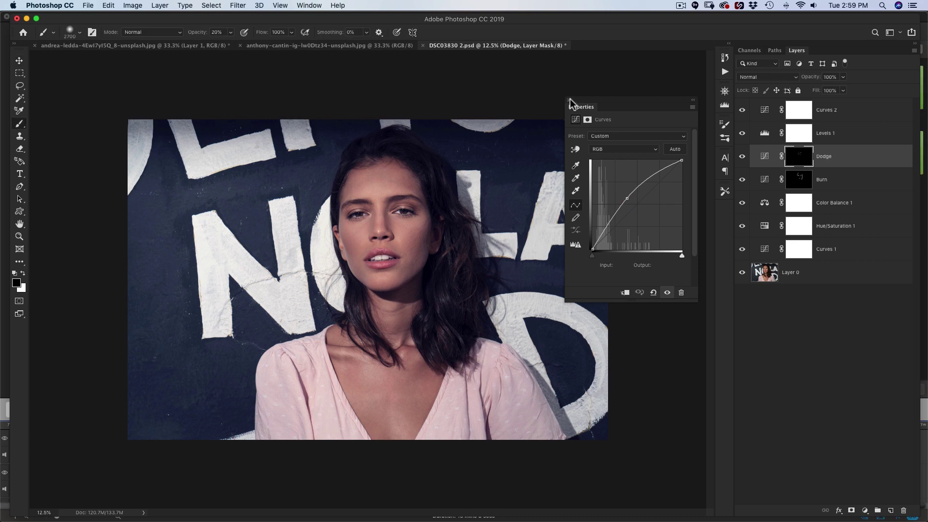
left_click(569, 101)
Add a new layer above Curves 2, name it Vignette, and set its blend mode to Soft Light
key("super+minus")
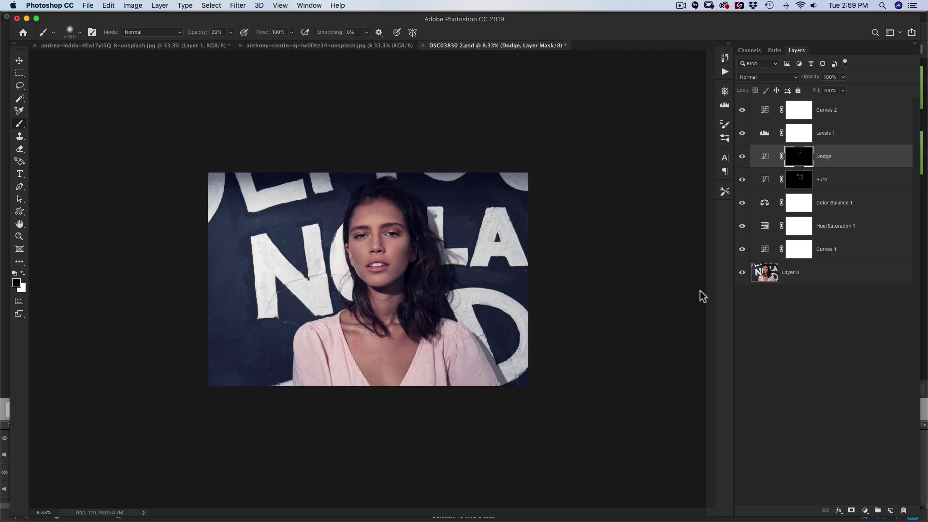
left_click(765, 116)
left_click(891, 510)
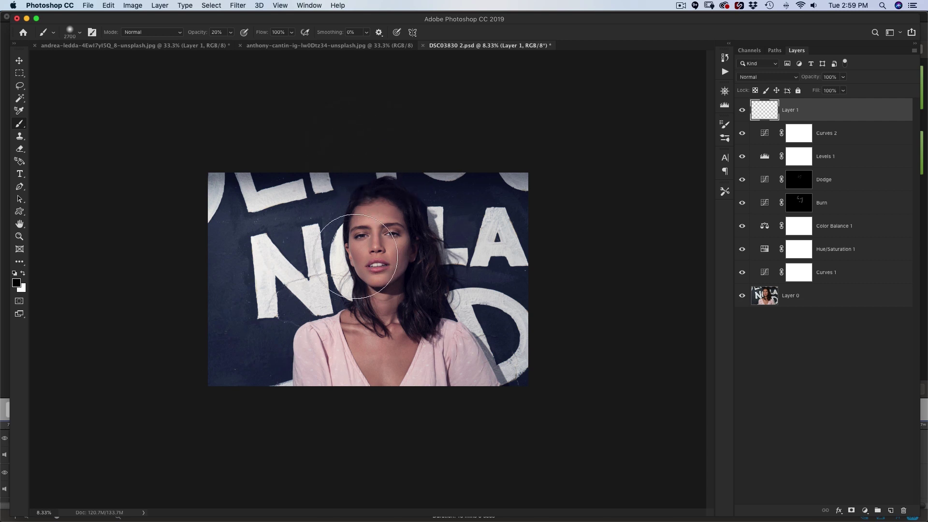
double_click(794, 111)
type("Vignette")
left_click(765, 77)
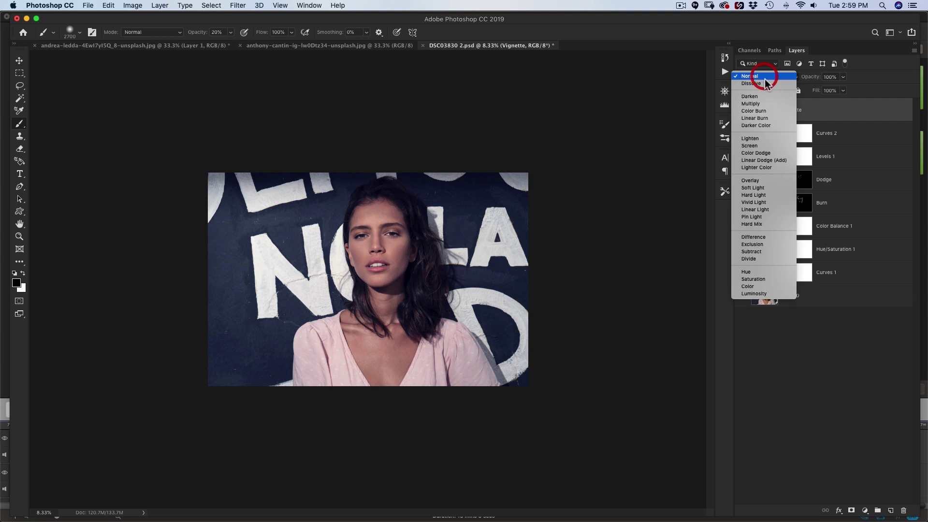
left_click(765, 189)
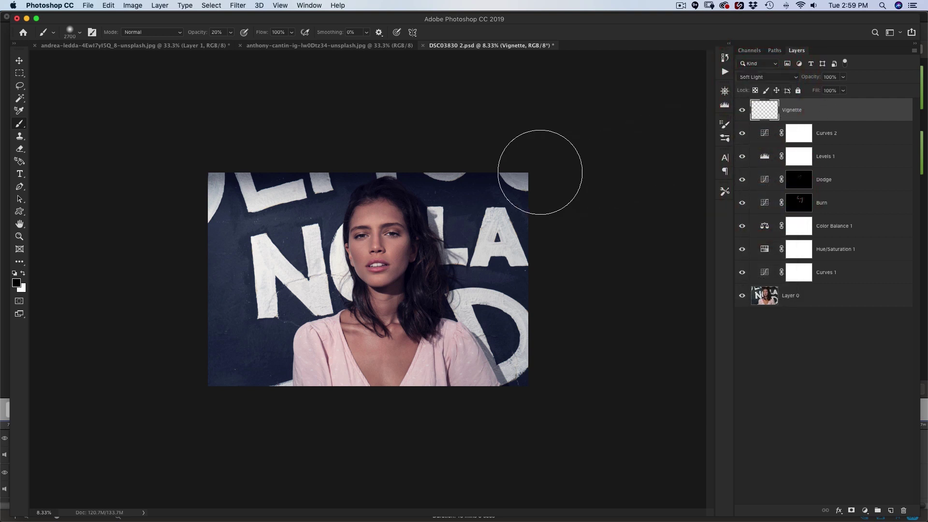
Paint black at 30% opacity with the large soft brush over the photo's corners and outer edges on the Vignette layer
left_click(17, 282)
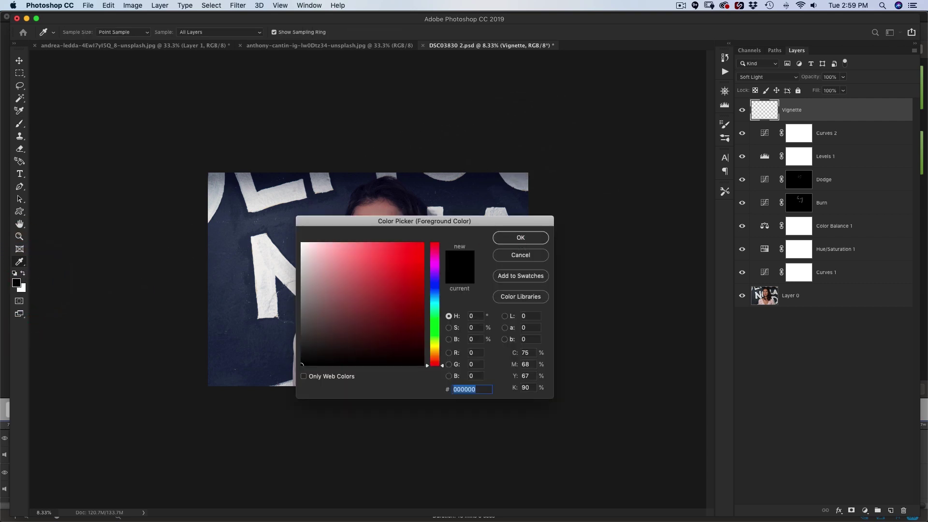
left_click(522, 239)
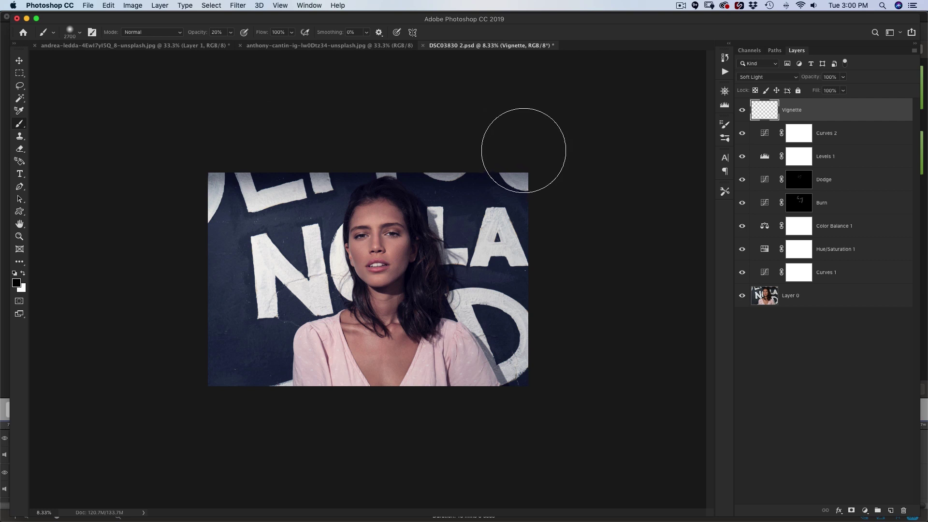
key("3")
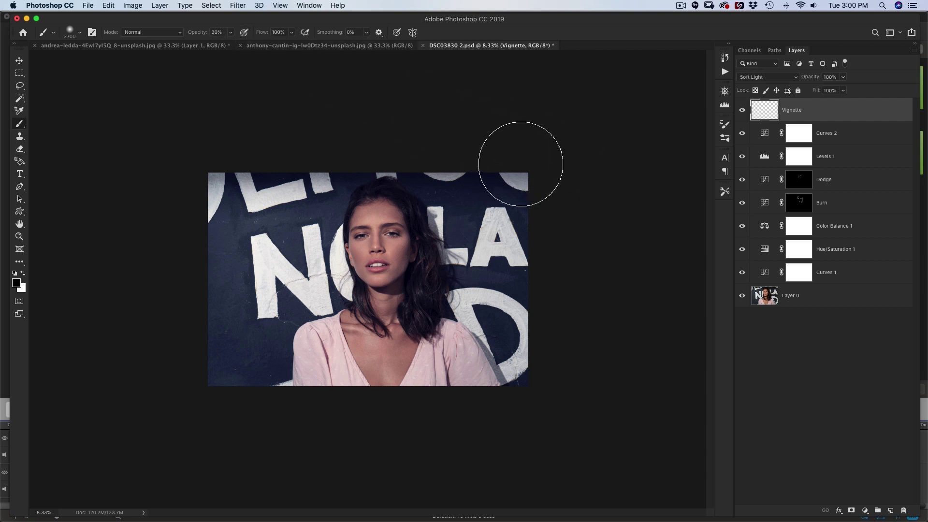
left_click(522, 178)
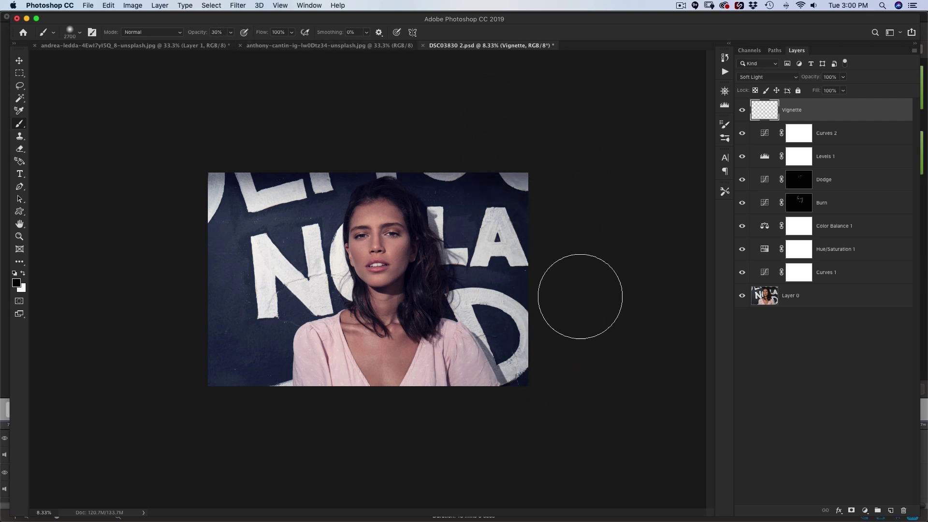
left_click(203, 179)
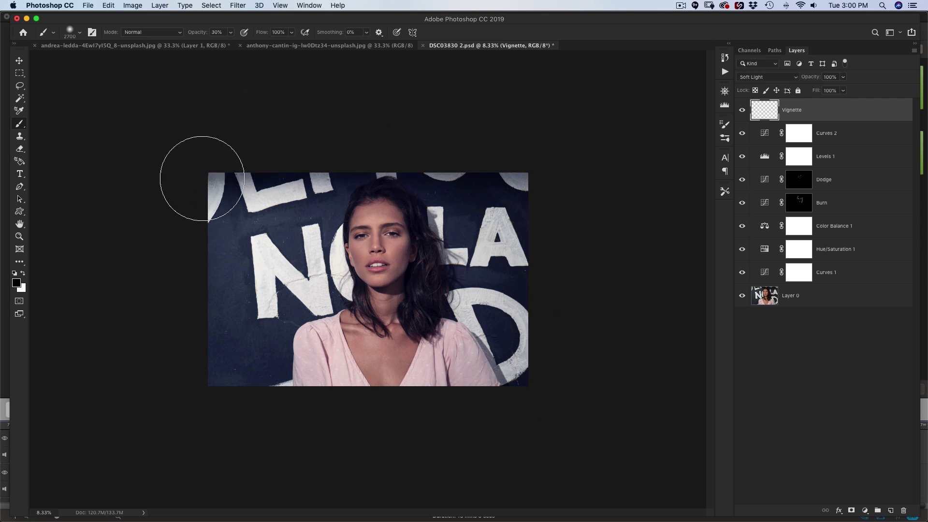
mouse_move(235, 436)
left_mouse_down()
mouse_move(242, 399)
mouse_move(258, 411)
mouse_move(196, 249)
mouse_move(217, 168)
mouse_move(241, 151)
mouse_move(200, 173)
mouse_move(279, 129)
mouse_move(226, 146)
mouse_move(182, 196)
mouse_move(170, 259)
mouse_move(187, 235)
mouse_move(183, 215)
left_mouse_up()
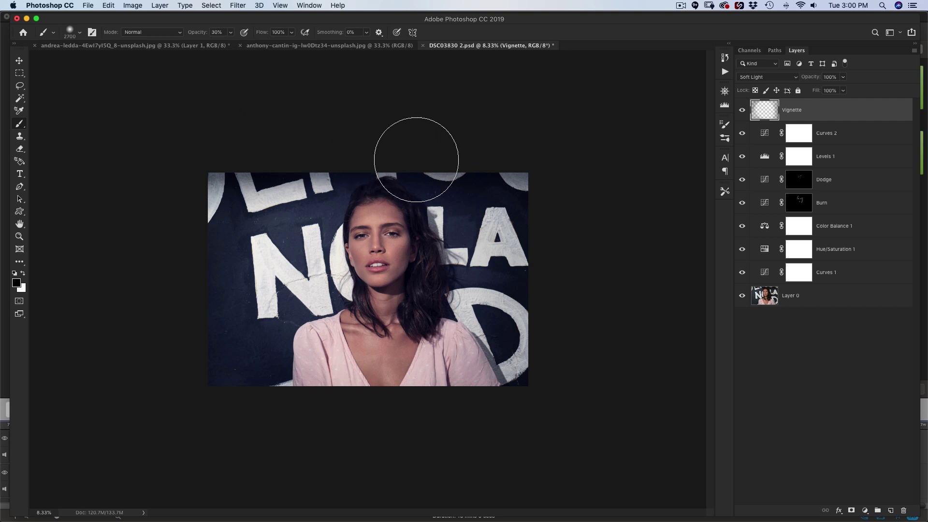
Darken the photo's outer edges further with a 3200 px brush, and compare the image with and without the Vignette layer
key("super+minus")
key("super+minus")
key("super+equal")
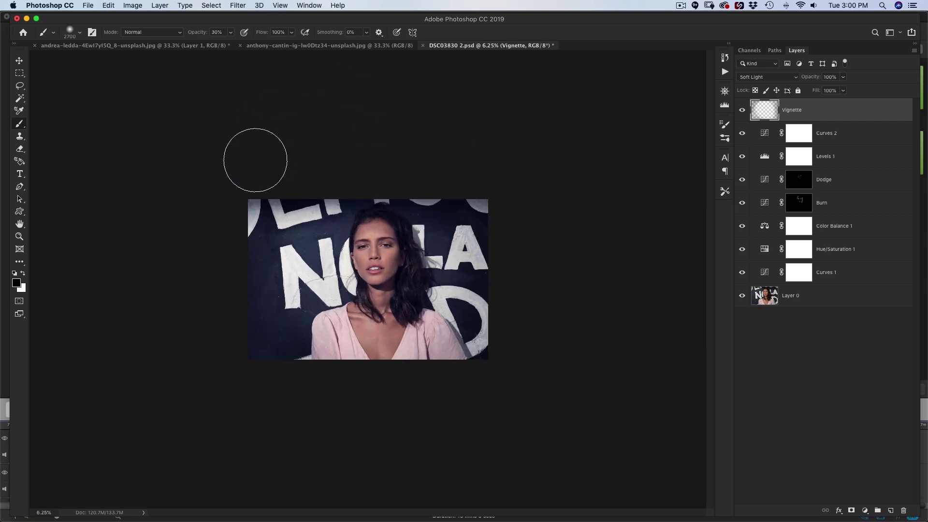
key("bracketright")
key("bracketright")
key("bracketright")
key("bracketright")
key("bracketright")
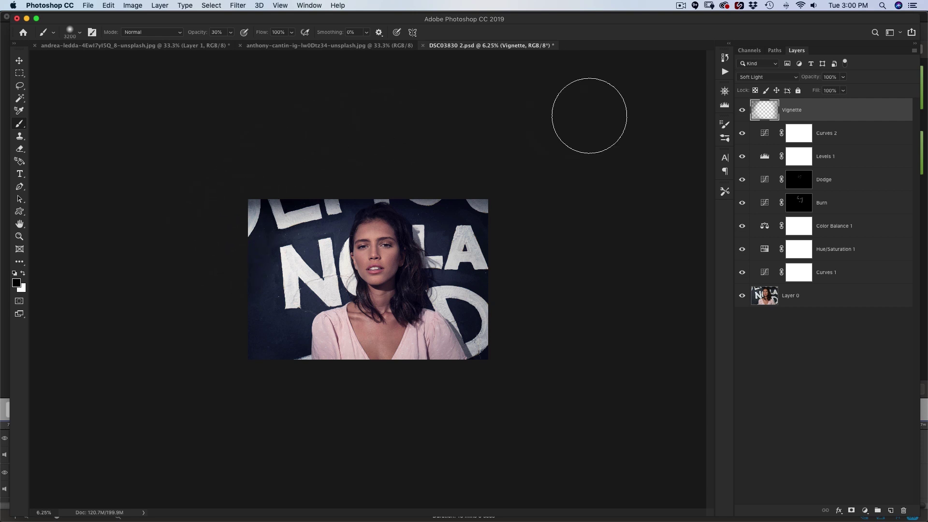
left_click(742, 111)
left_click(744, 112)
left_click(747, 114)
left_click(748, 114)
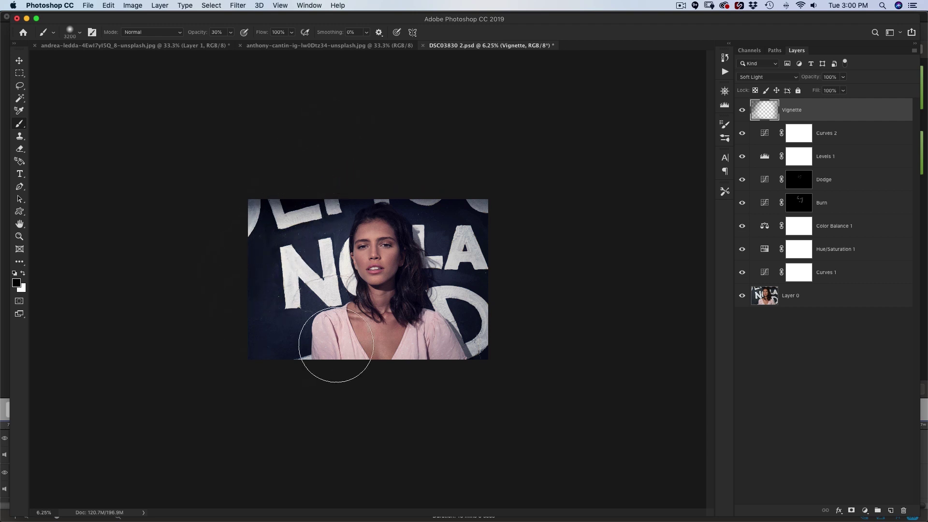
Try softening the vignette around the subject with an enlarged Eraser at 20% opacity
key("e")
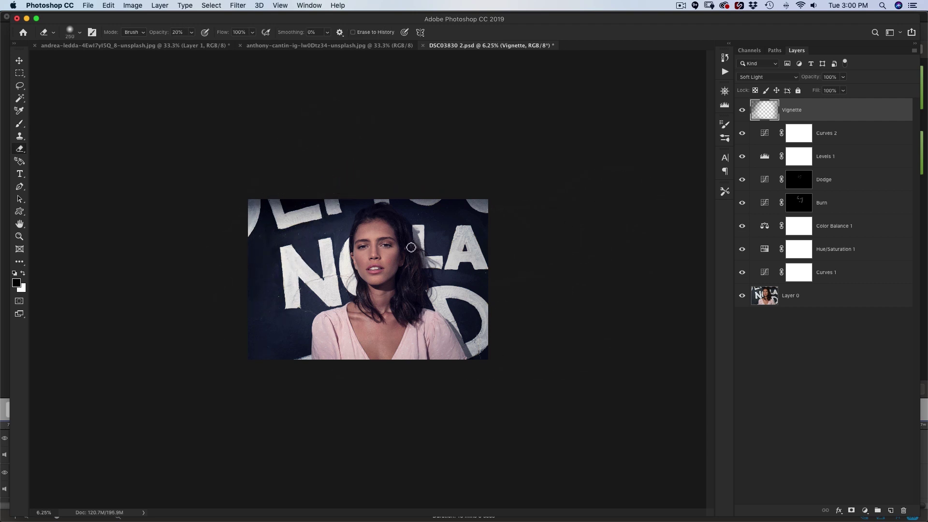
key("bracketright")
key("bracketright")
key("bracketright")
key("bracketright")
key("bracketright")
key("bracketright")
key("bracketright")
key("bracketright")
key("b")
Paint the black vignette around the photo's borders at 30% opacity, enlarging the brush to 3200 px, and check it by toggling the Vignette layer
key("super+equal")
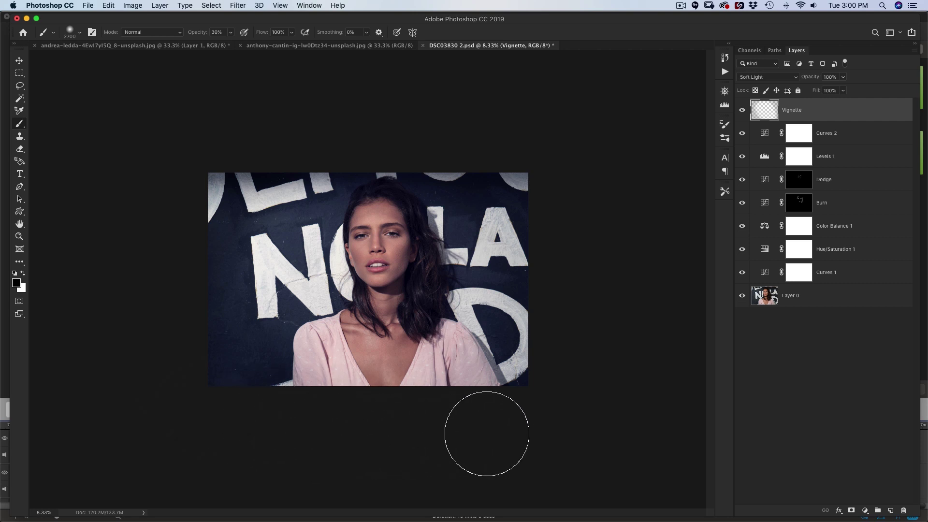
mouse_move(517, 389)
left_mouse_down()
mouse_move(538, 368)
mouse_move(548, 259)
mouse_move(568, 189)
mouse_move(427, 108)
mouse_move(308, 131)
left_mouse_up()
key("super+minus")
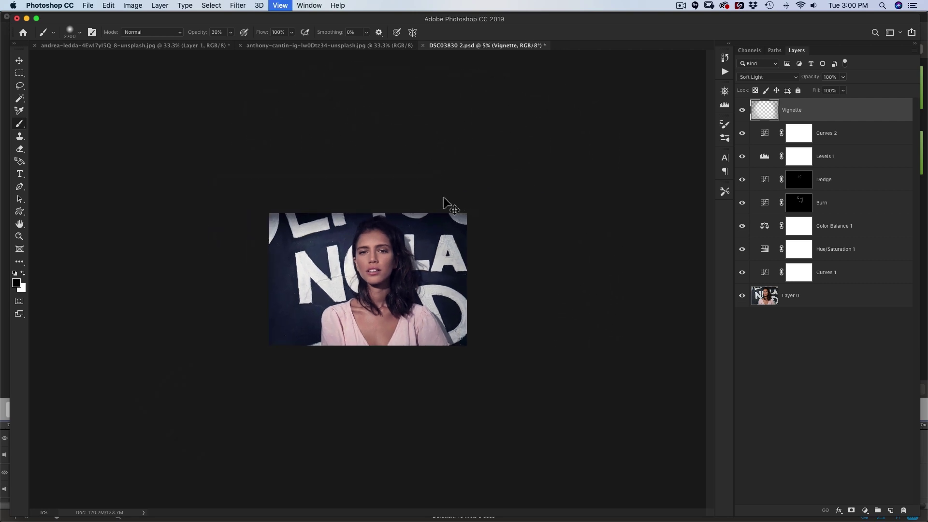
key("bracketright")
key("bracketright")
key("bracketright")
key("bracketright")
key("bracketright")
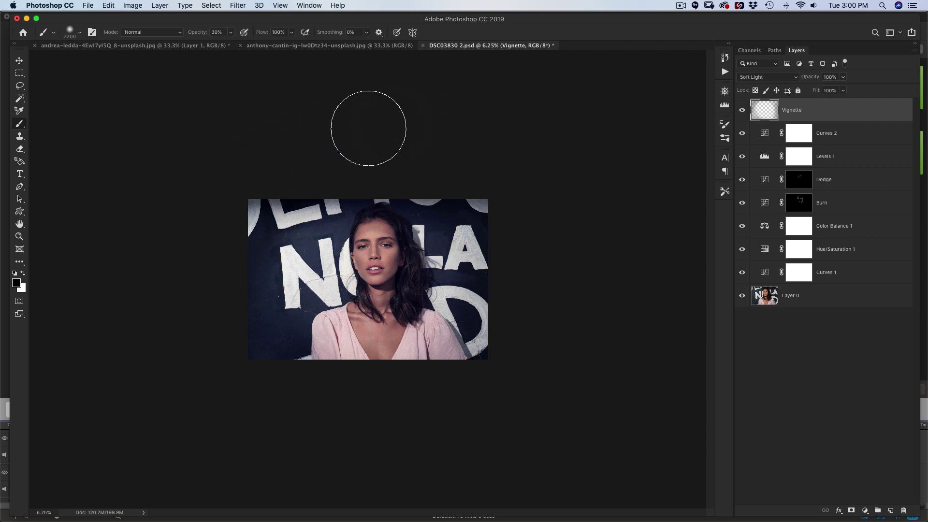
left_click(743, 112)
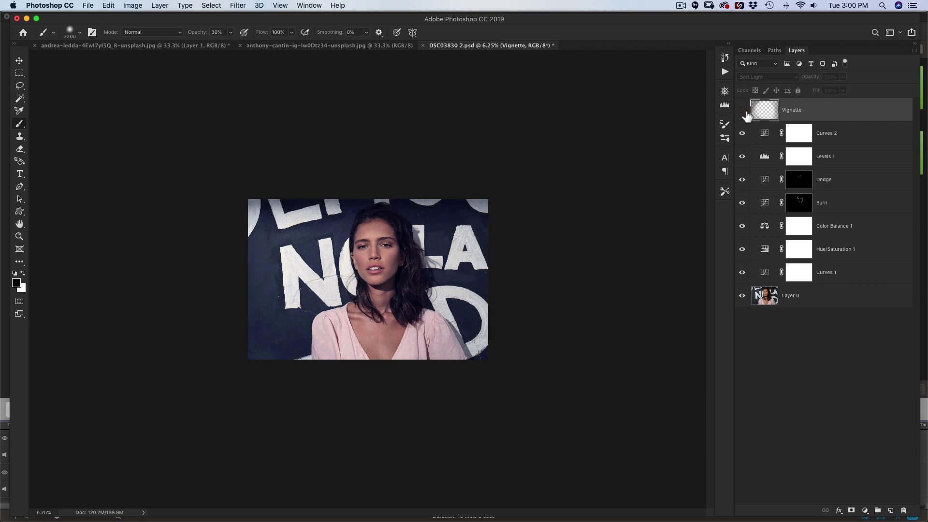
left_click(744, 112)
left_click(744, 111)
left_click(744, 111)
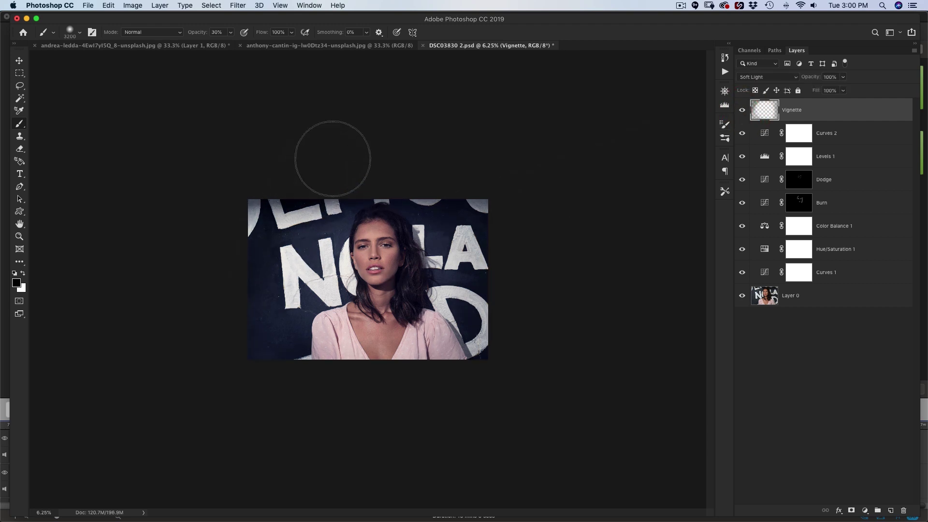
Switch to the Eraser for cleaning up the Vignette layer
key("e")
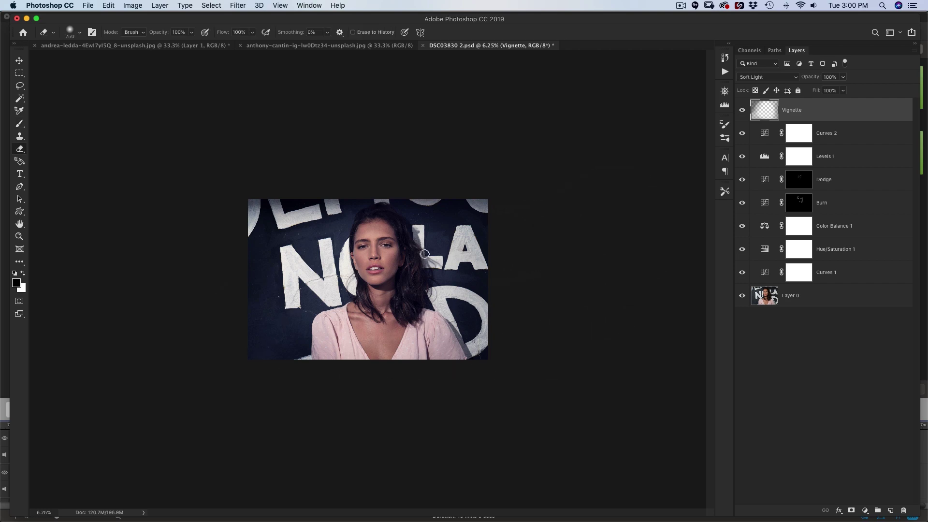